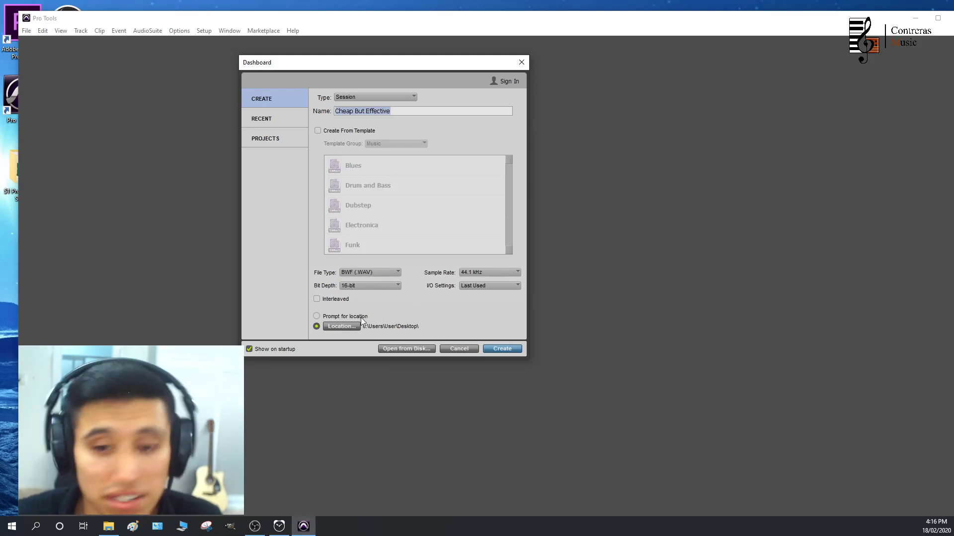
Set the Desktop folder as the storage location and create the session Cheap But Effective
{"action": "left_click", "coordinate": [346, 326]}
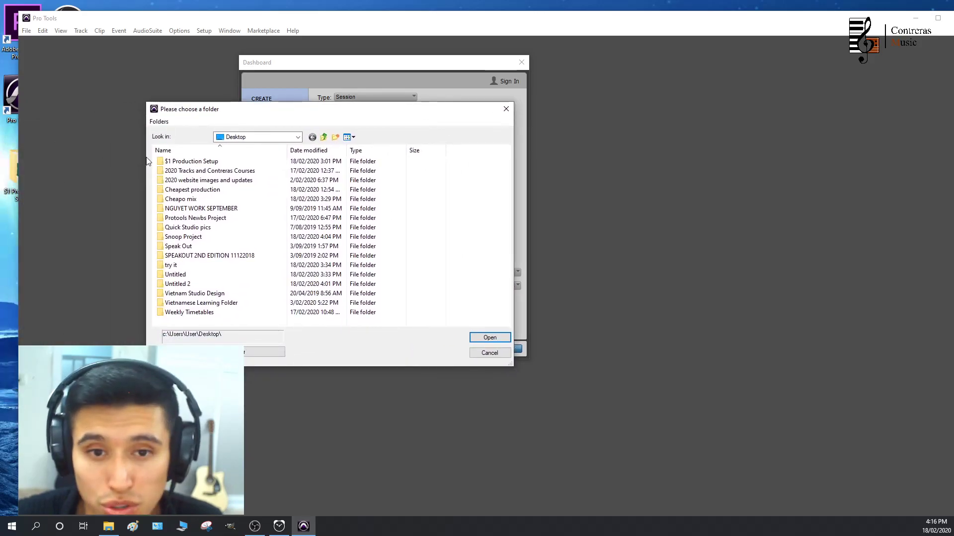
{"action": "left_click", "coordinate": [195, 165]}
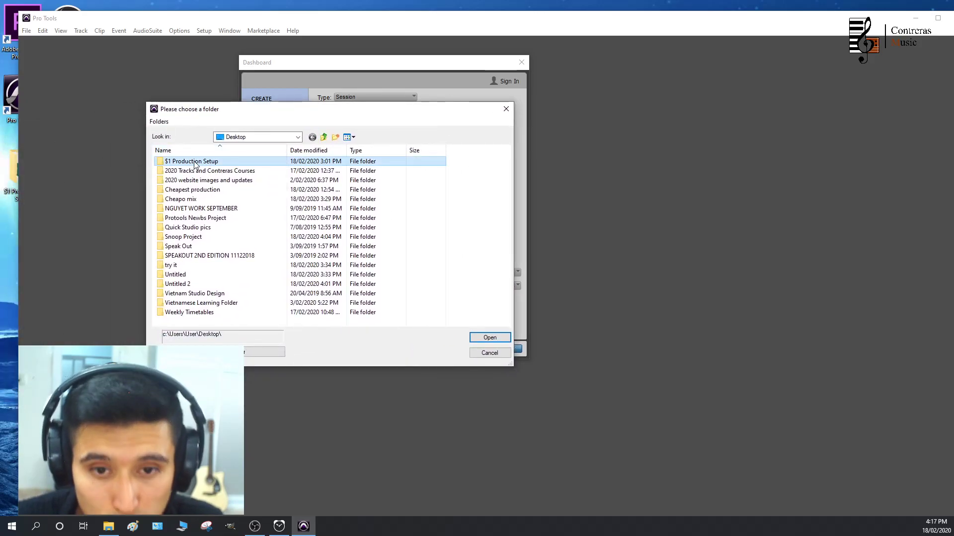
{"action": "left_click", "coordinate": [258, 353]}
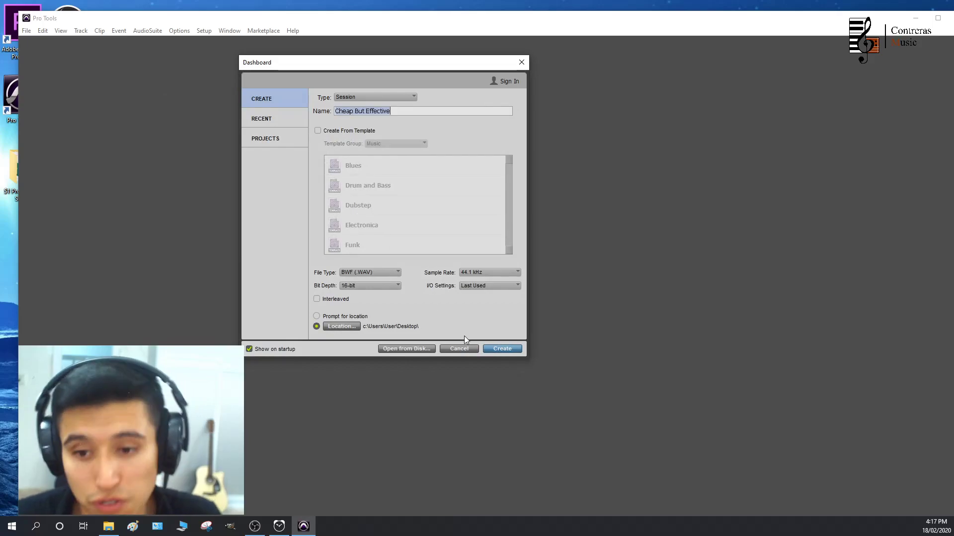
{"action": "left_click", "coordinate": [508, 349]}
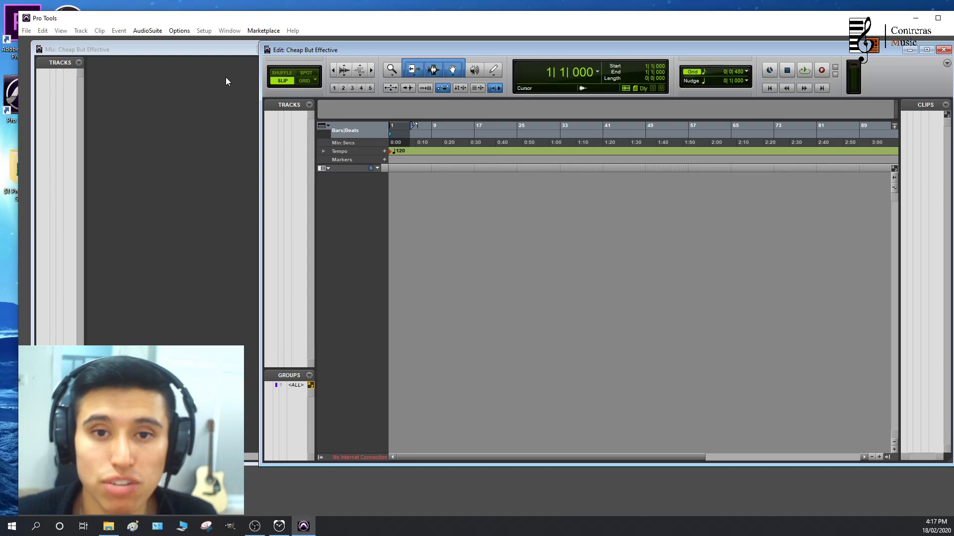
Arrange the Mix and Edit windows side by side and move the playhead to about bar 4 on the timeline
{"action": "left_click_drag", "start_coordinate": [259, 74], "coordinate": [332, 91]}
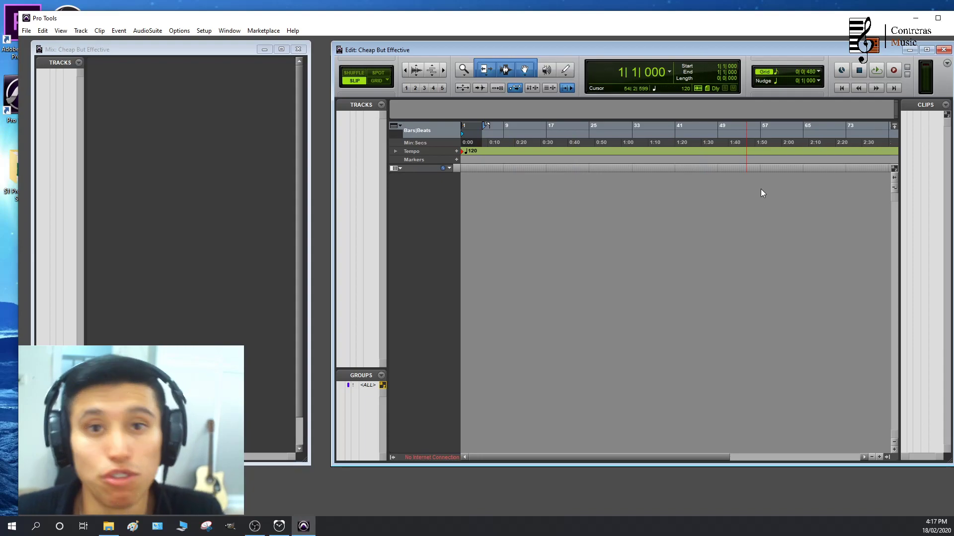
{"action": "left_click_drag", "start_coordinate": [210, 52], "coordinate": [211, 57]}
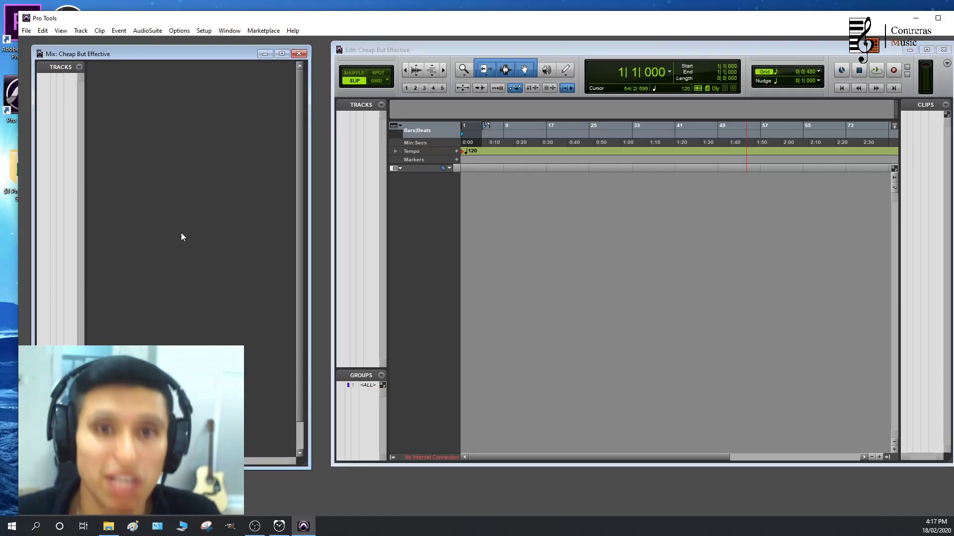
{"action": "left_click", "coordinate": [548, 139]}
{"action": "left_click", "coordinate": [534, 136]}
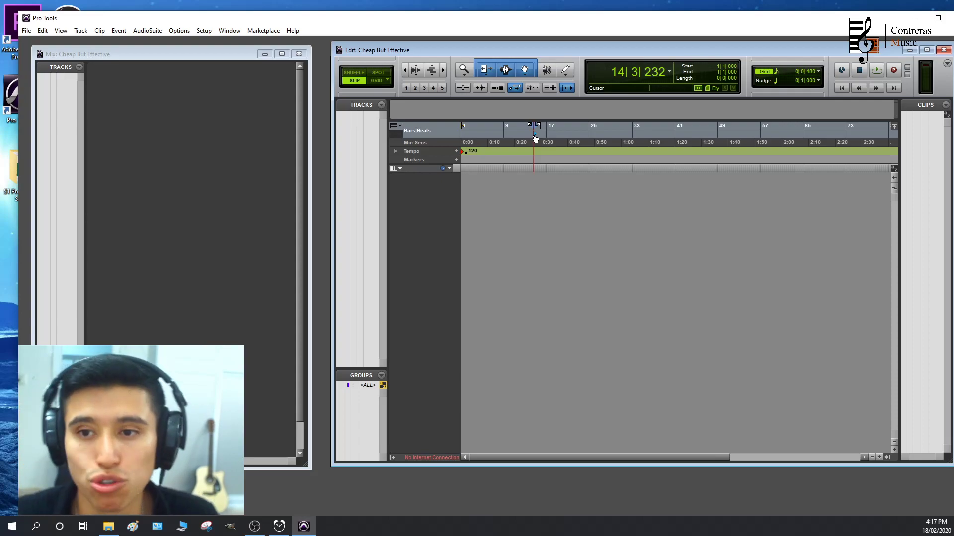
{"action": "left_click_drag", "start_coordinate": [535, 139], "coordinate": [481, 134]}
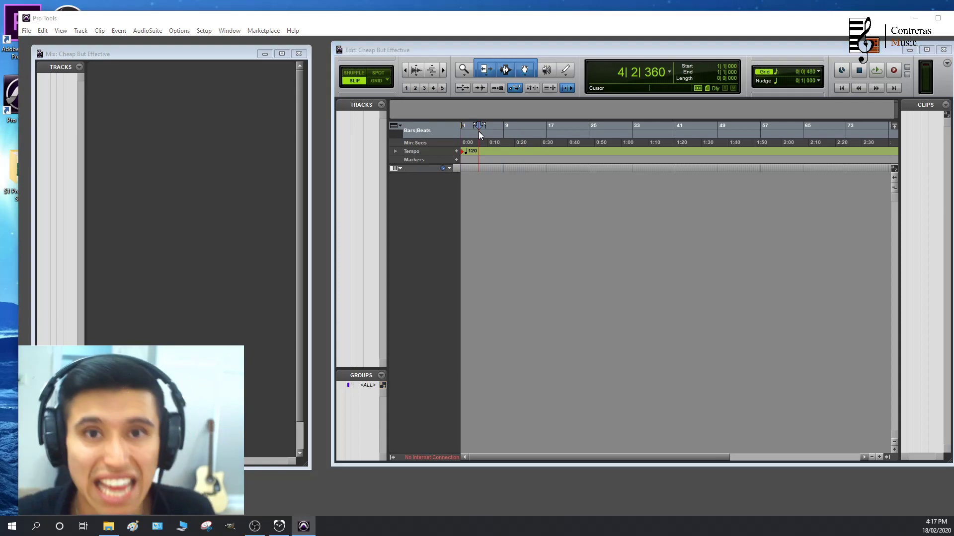
Create one new mono audio track in samples
{"action": "key", "text": "ctrl+shift+n"}
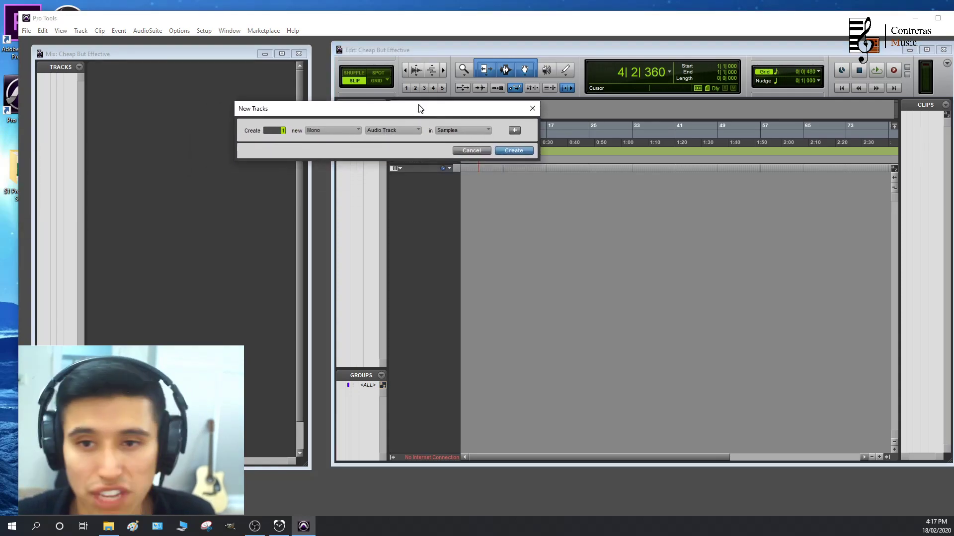
{"action": "left_click", "coordinate": [406, 131]}
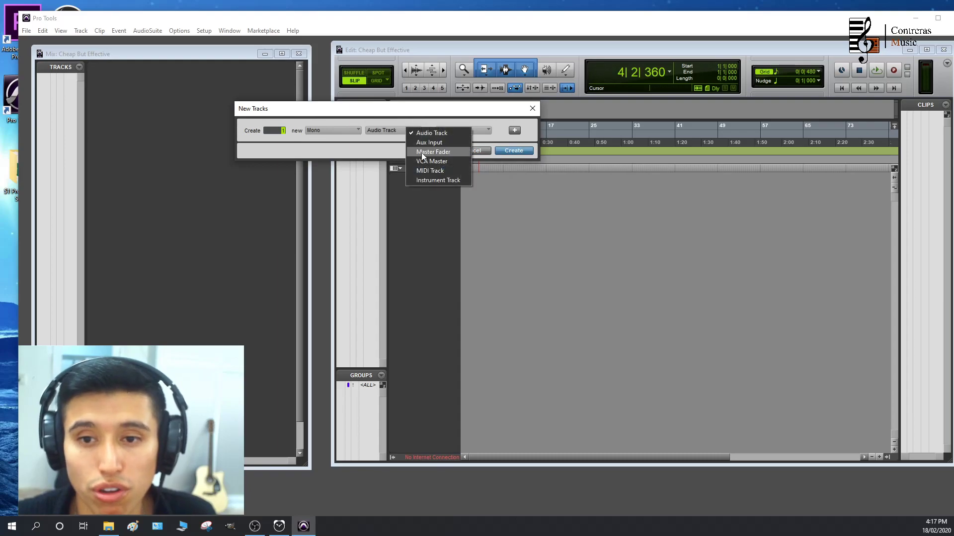
{"action": "left_click", "coordinate": [431, 135]}
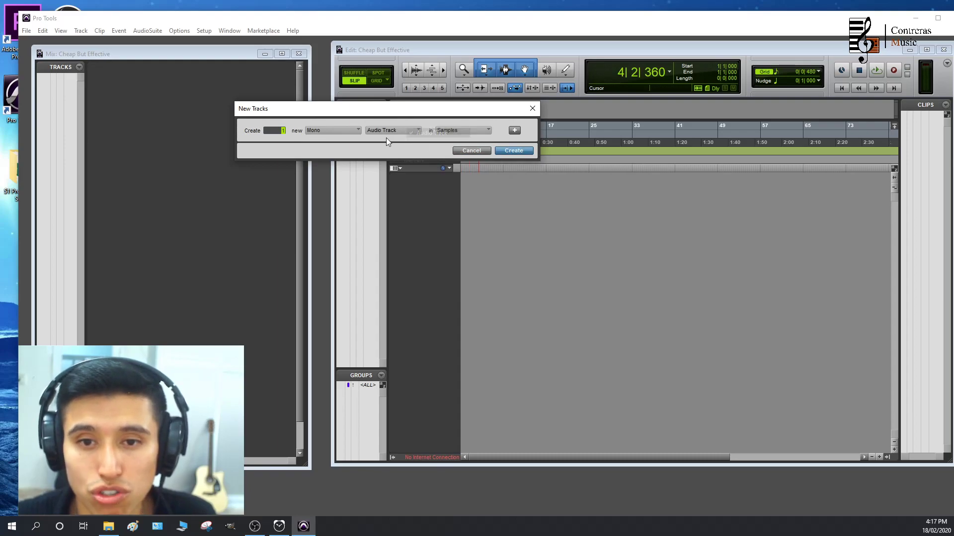
{"action": "left_click", "coordinate": [398, 129]}
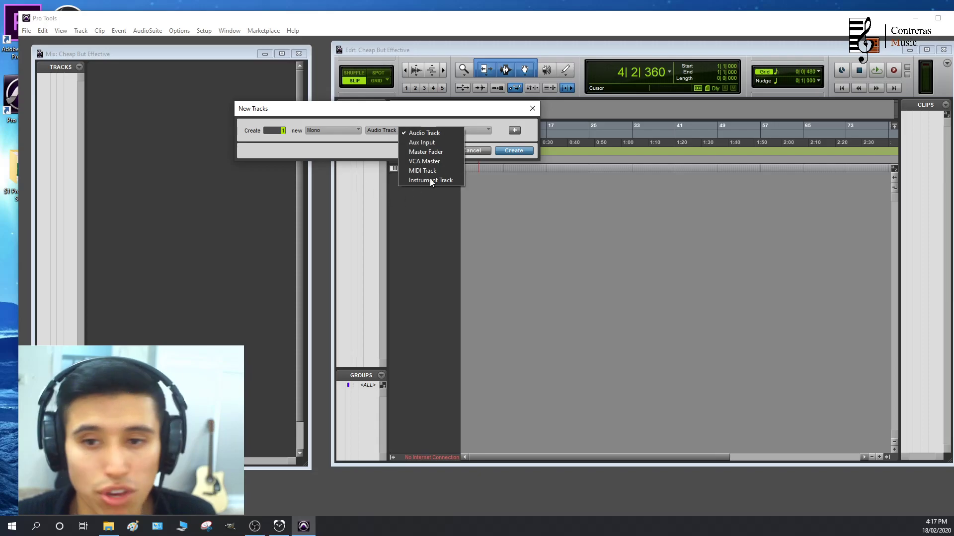
{"action": "left_click", "coordinate": [425, 132]}
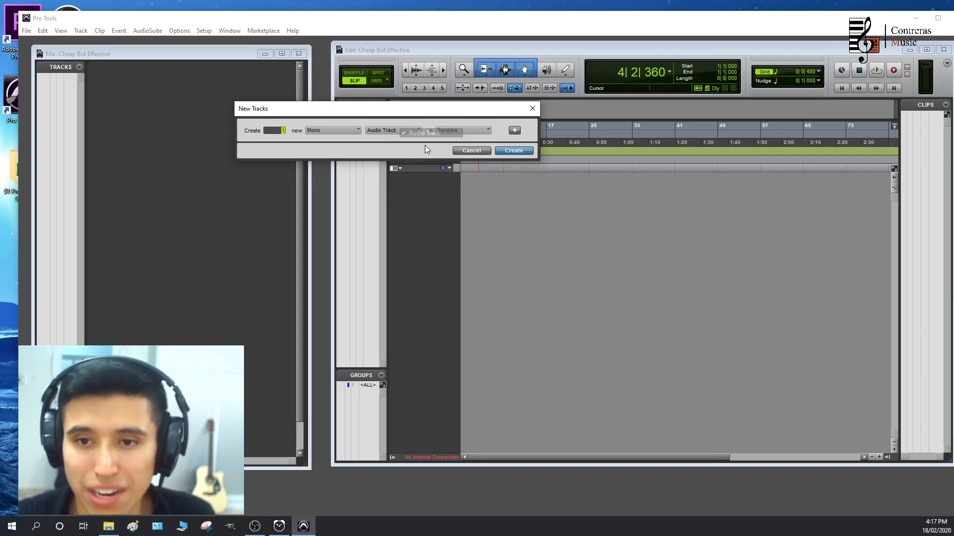
{"action": "left_click", "coordinate": [509, 151]}
Create one new stereo master fader track
{"action": "key", "text": "ctrl+shift+n"}
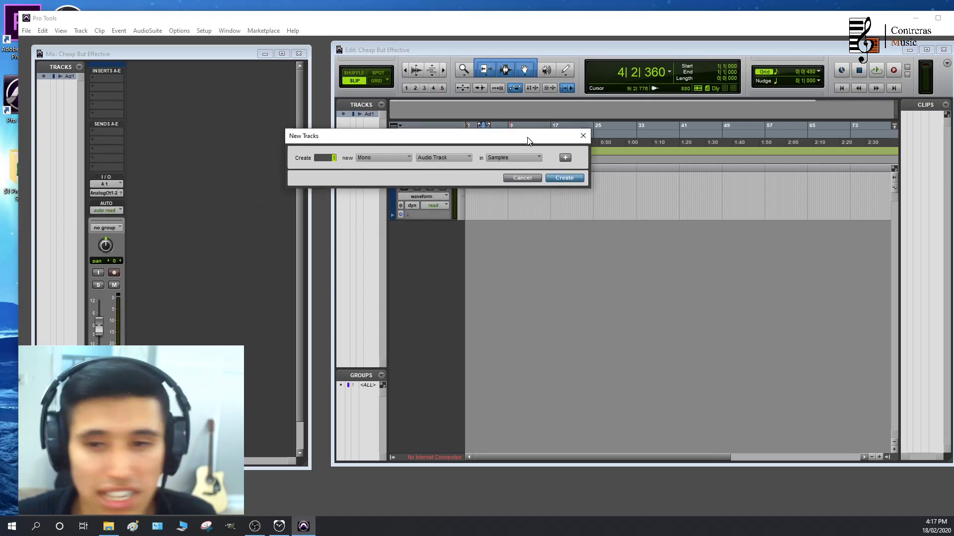
{"action": "left_click", "coordinate": [385, 157]}
{"action": "left_click", "coordinate": [402, 170]}
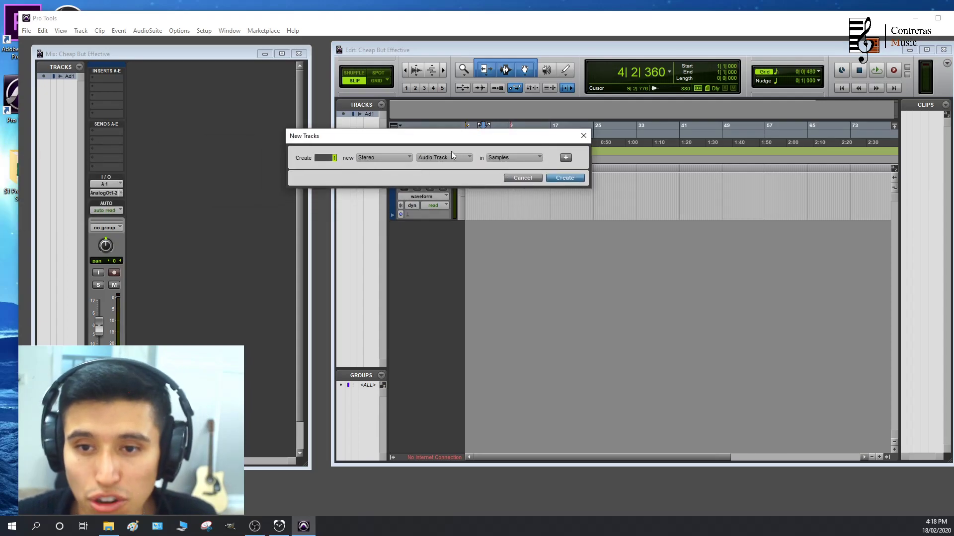
{"action": "left_click", "coordinate": [451, 156]}
{"action": "left_click", "coordinate": [482, 179]}
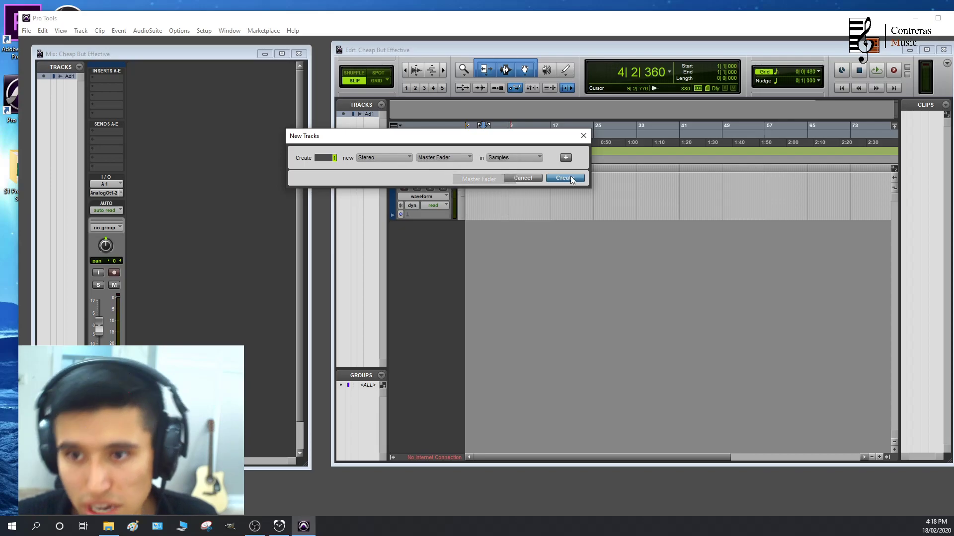
{"action": "key", "text": "Return"}
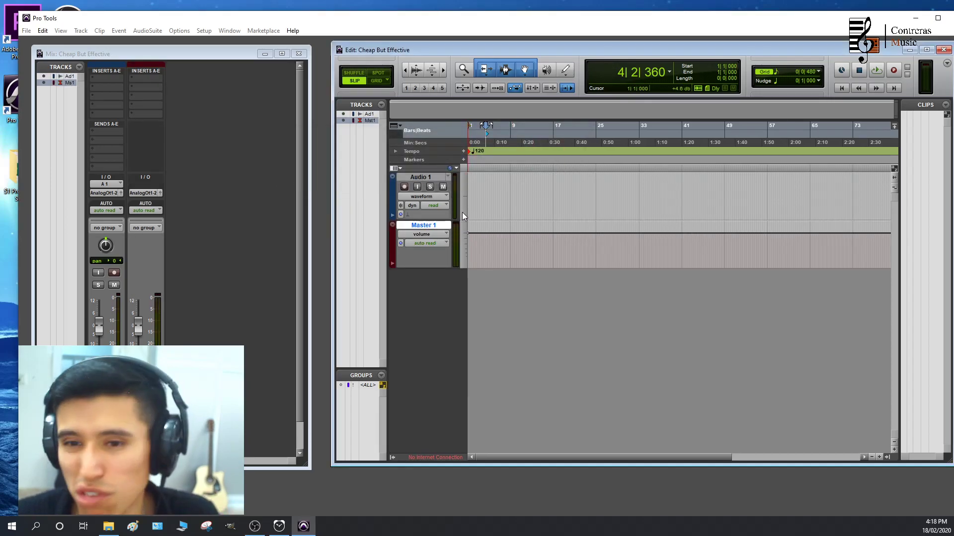
Rename the audio track as Vocals Talent
{"action": "left_click", "coordinate": [421, 177]}
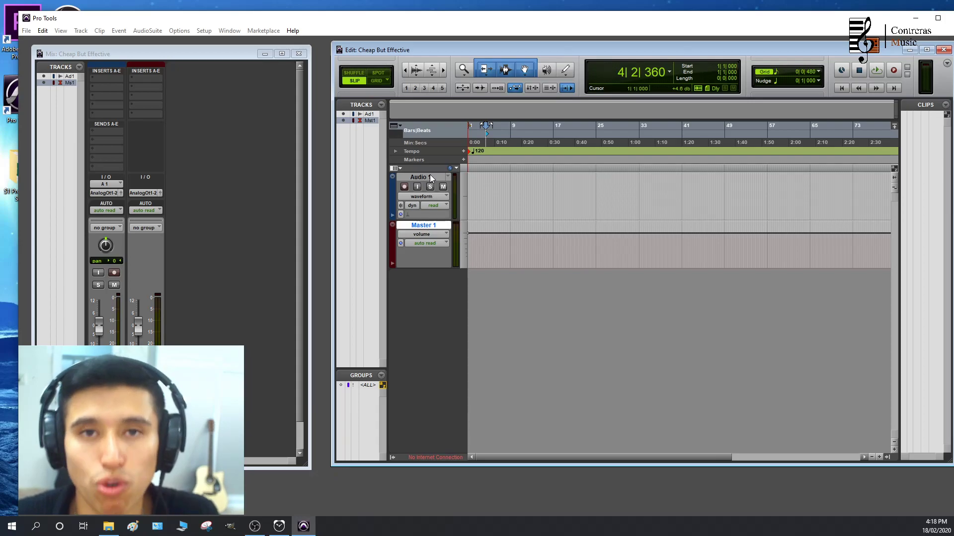
{"action": "left_click_drag", "start_coordinate": [0, 159], "coordinate": [281, 141]}
{"action": "left_click", "coordinate": [345, 141]}
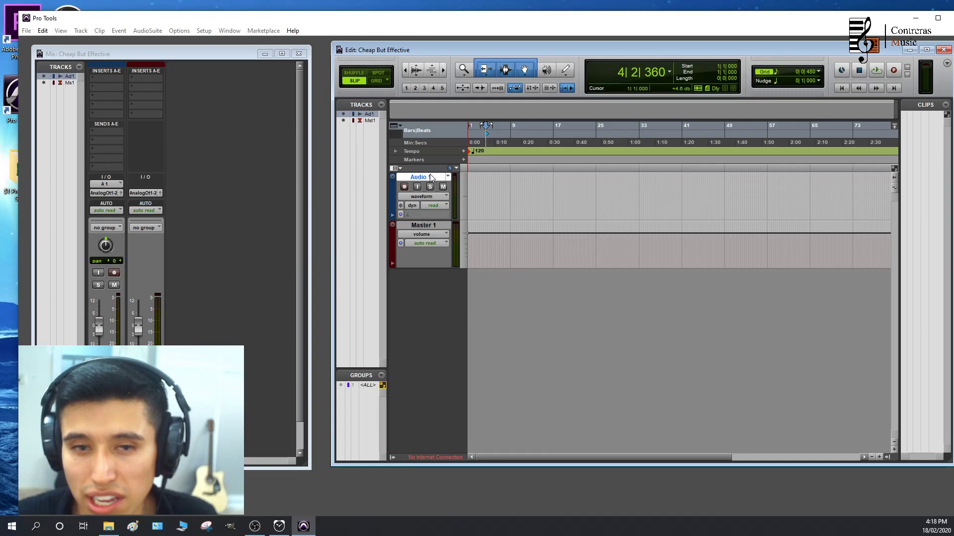
{"action": "double_click", "coordinate": [415, 178]}
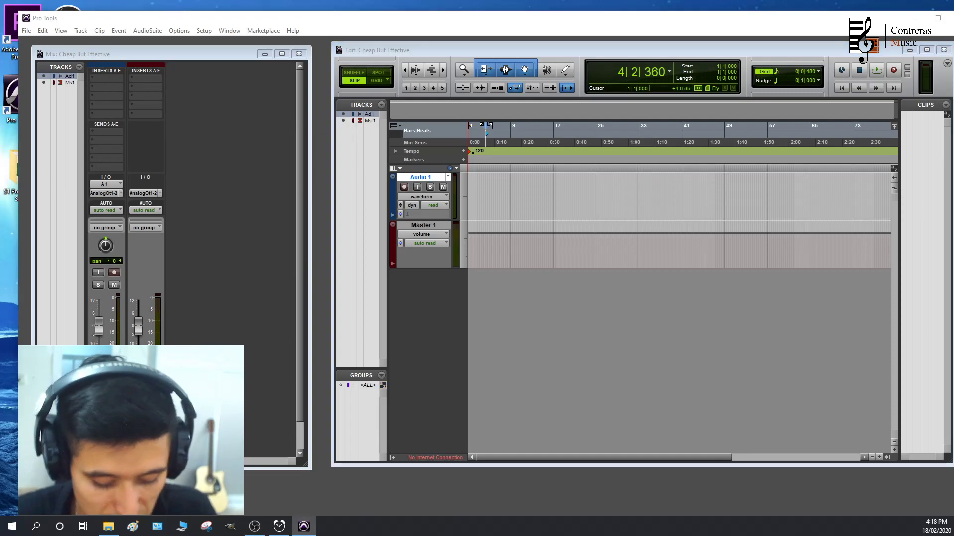
{"action": "key", "text": "Return"}
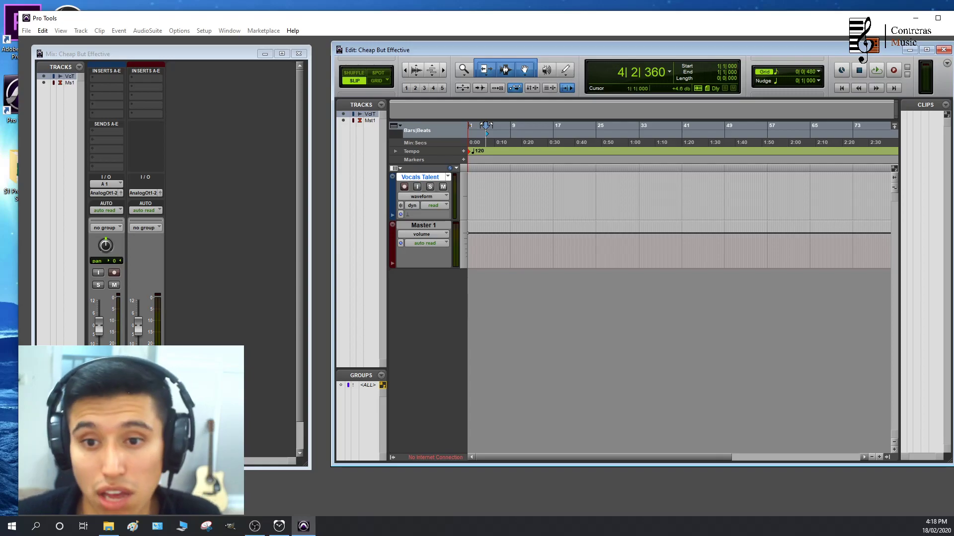
Move the playhead to about bar 4 and accept 120 BPM in the tempo settings at the session start
{"action": "left_click", "coordinate": [485, 140]}
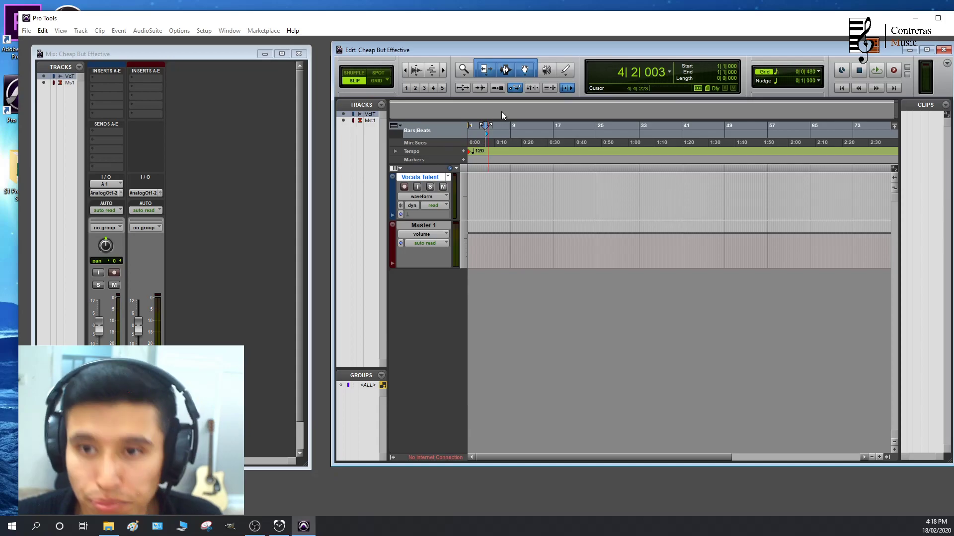
{"action": "double_click", "coordinate": [469, 151]}
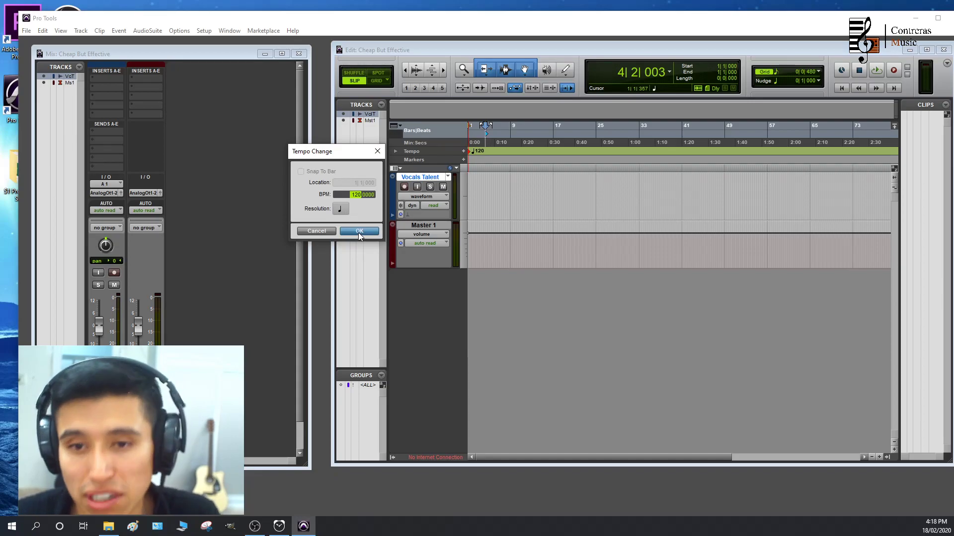
{"action": "left_click", "coordinate": [359, 231]}
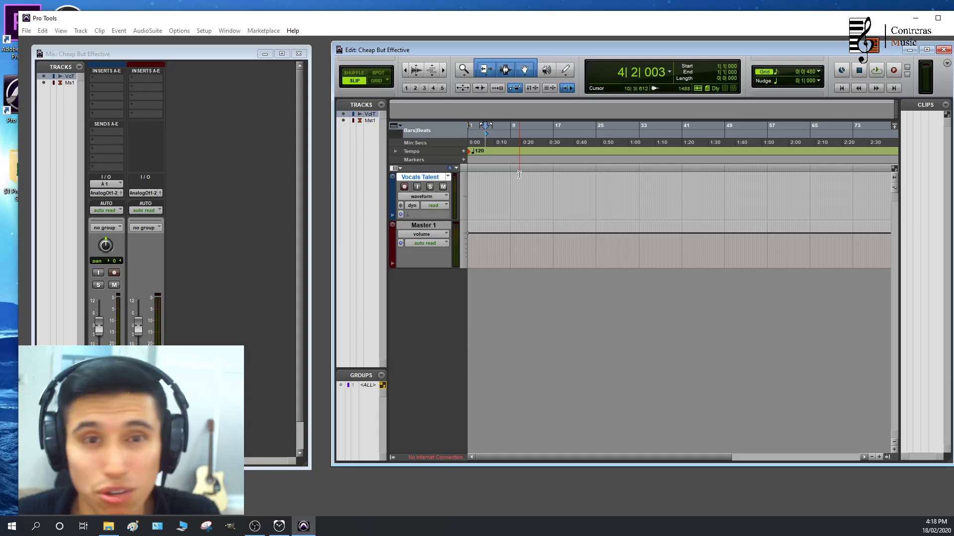
Show the grid lines in the Edit window and switch the edit mode to Grid
{"action": "left_click", "coordinate": [764, 73]}
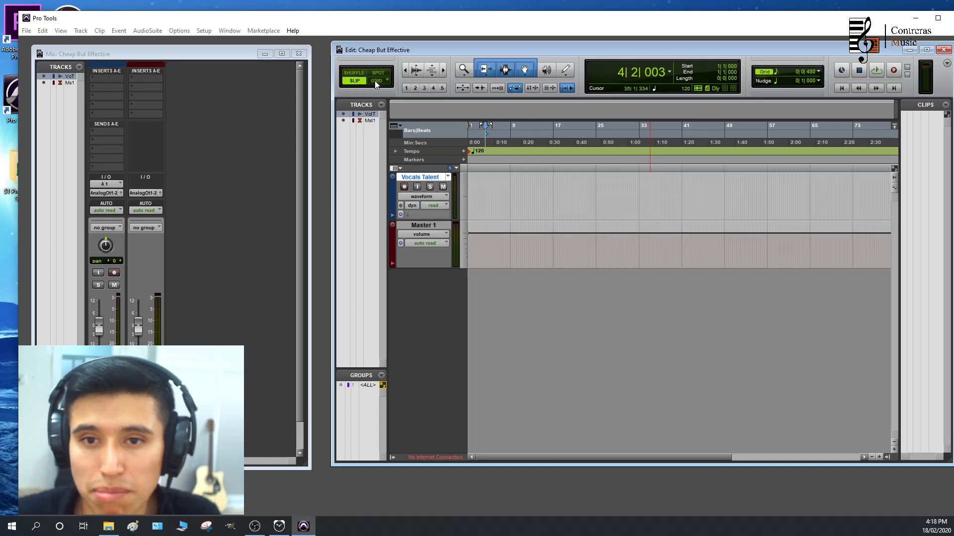
{"action": "left_click", "coordinate": [377, 81]}
{"action": "left_click", "coordinate": [355, 81]}
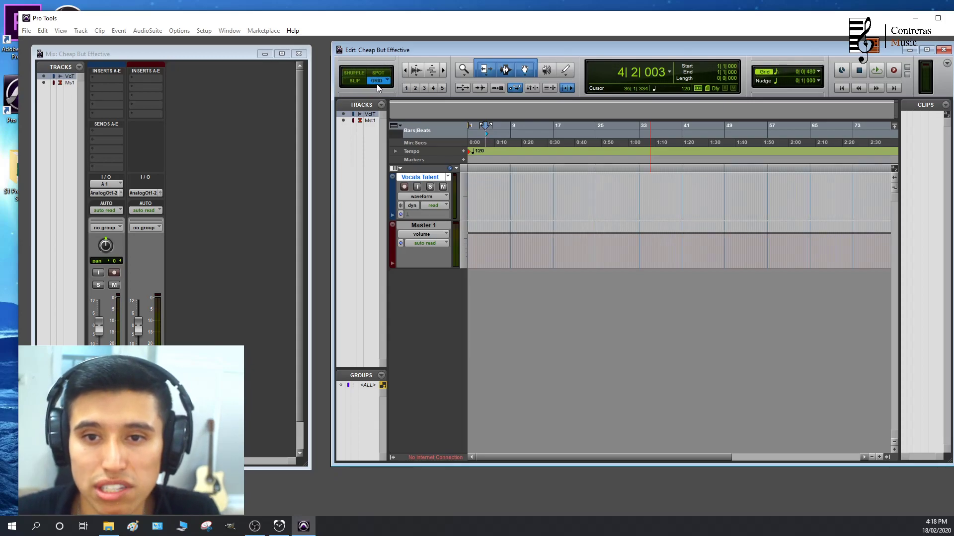
{"action": "left_click", "coordinate": [377, 81]}
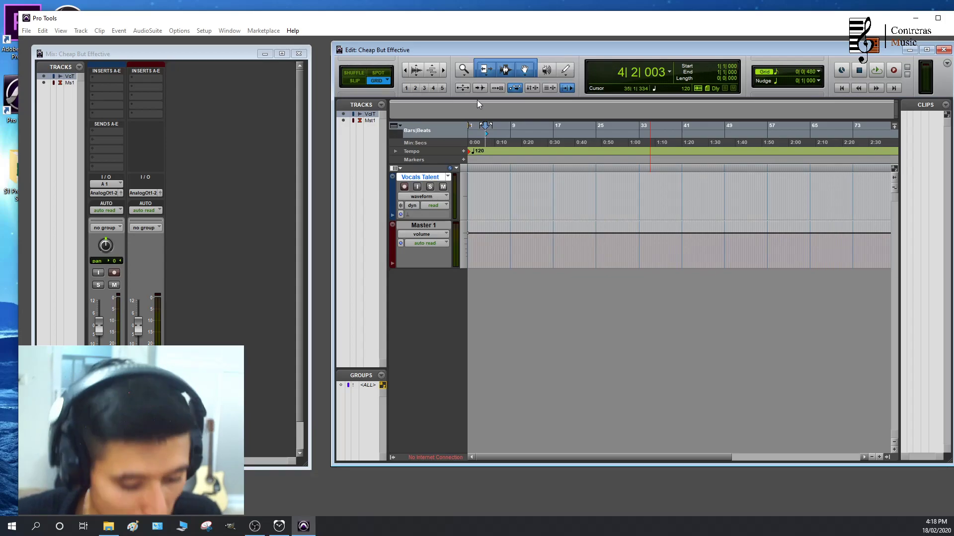
Place the edit cursor at 4|4|000 on the Vocals Talent track and move the playhead to 8|1|000
{"action": "left_click", "coordinate": [488, 185]}
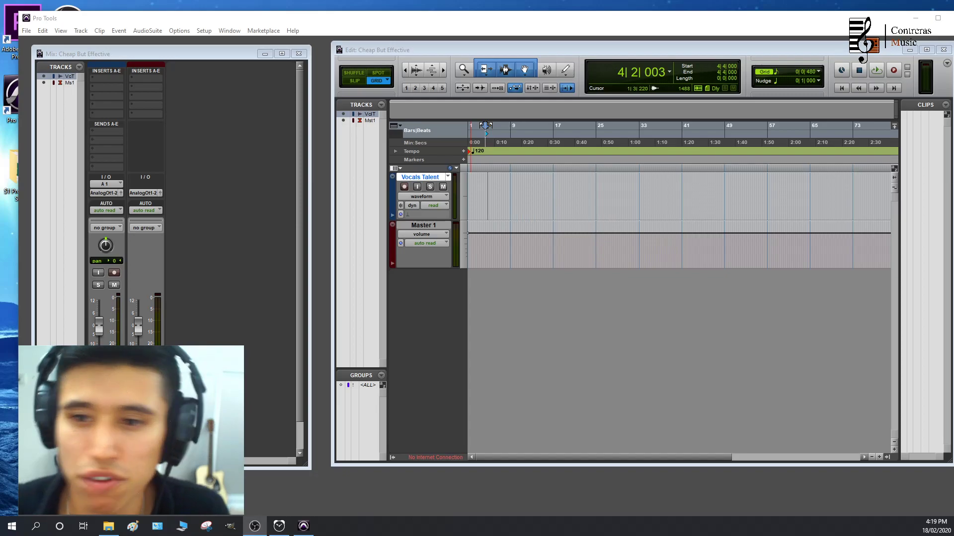
{"action": "left_click", "coordinate": [511, 144]}
{"action": "left_click", "coordinate": [511, 144]}
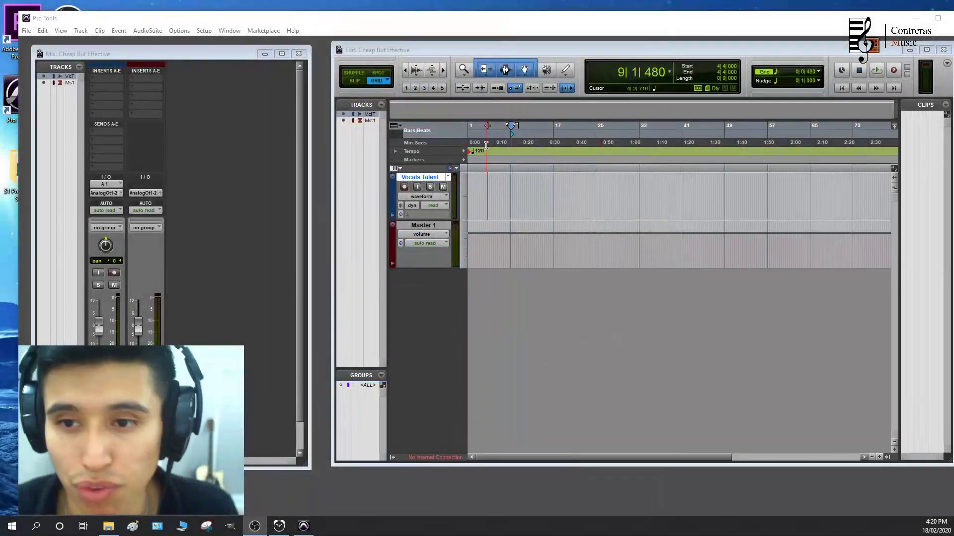
{"action": "left_click", "coordinate": [486, 144]}
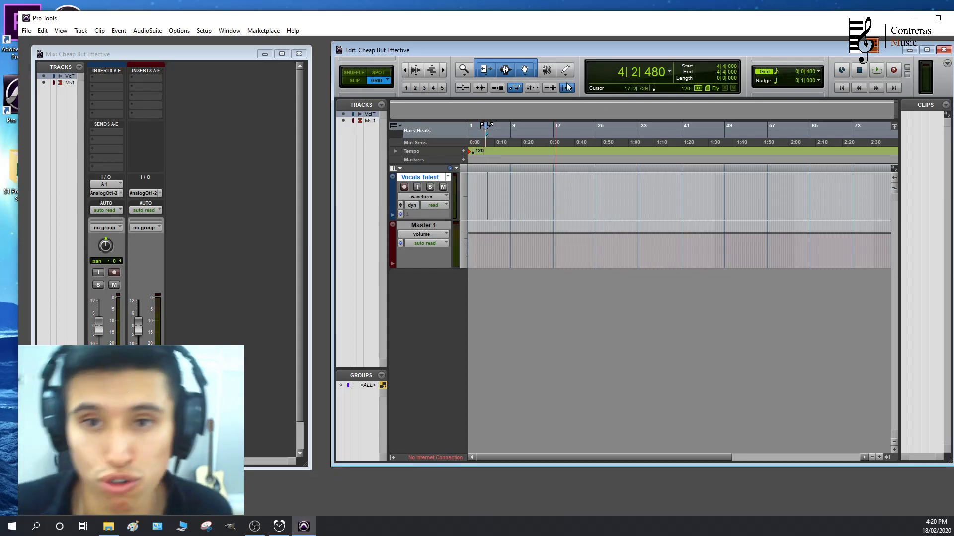
{"action": "left_click", "coordinate": [517, 139]}
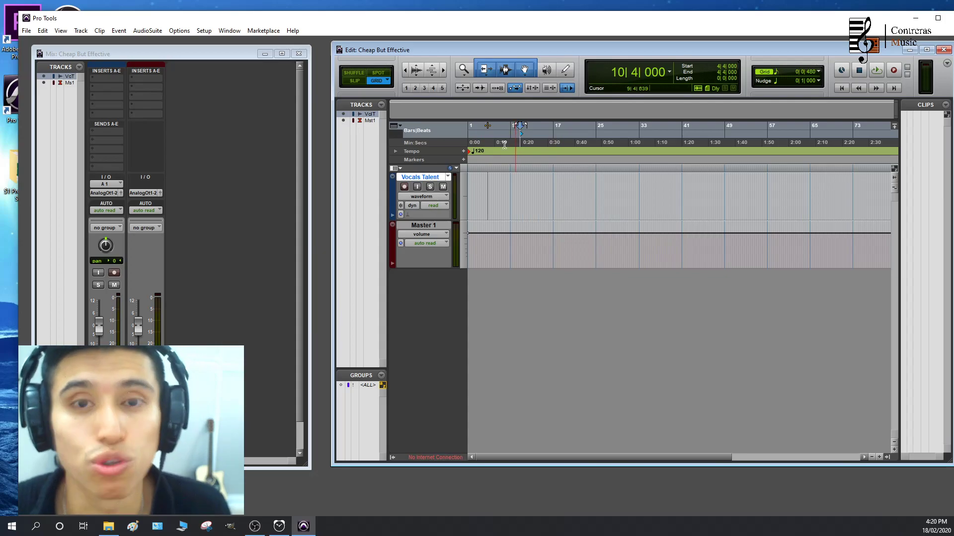
{"action": "left_click", "coordinate": [504, 141]}
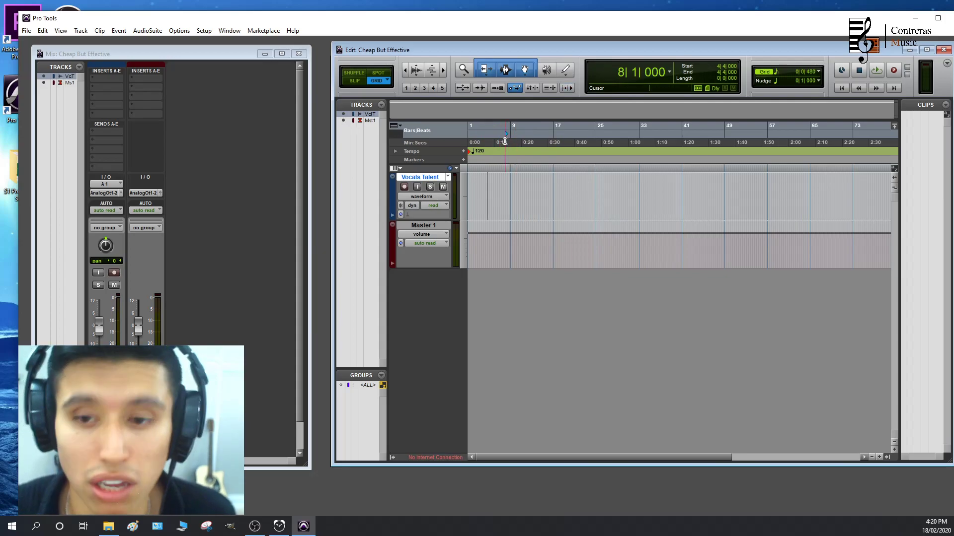
Record-arm the Vocals Talent track, clear its clip indicator and move the playhead to 4|3|000
{"action": "left_click", "coordinate": [405, 188]}
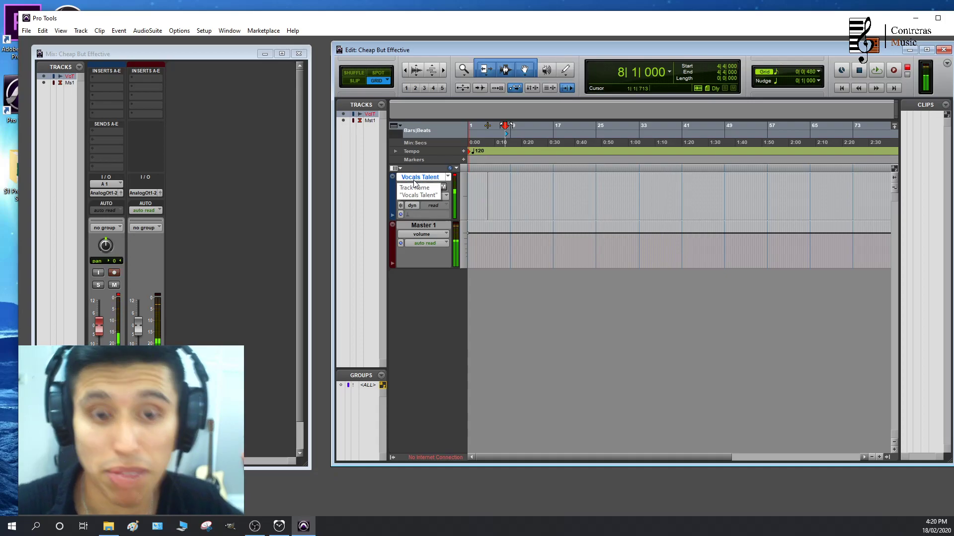
{"action": "left_click", "coordinate": [455, 176]}
{"action": "left_click", "coordinate": [486, 141]}
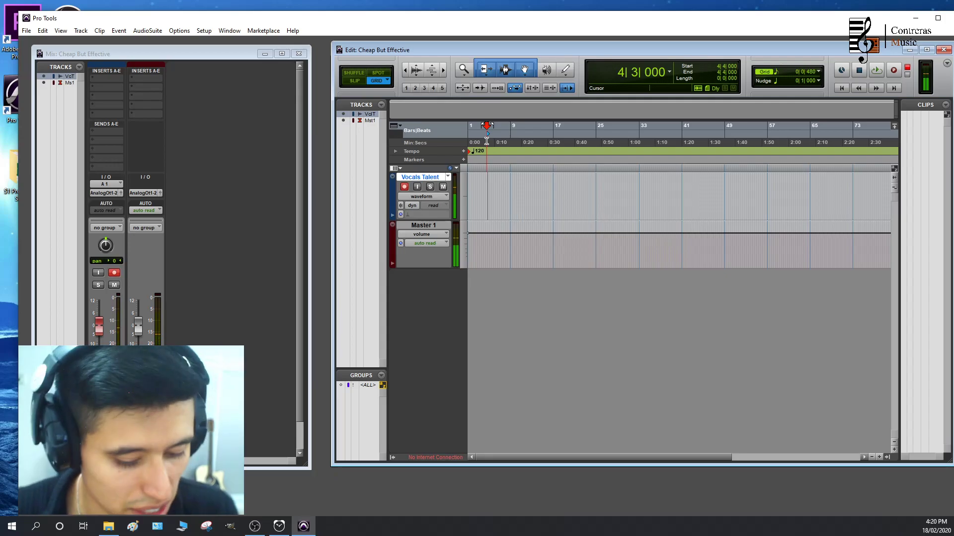
Check the input and output path choices of the Vocals Talent track in the Mix window
{"action": "left_click", "coordinate": [110, 184]}
{"action": "mouse_move", "coordinate": [141, 198]}
{"action": "left_click", "coordinate": [177, 200]}
{"action": "left_click", "coordinate": [111, 193]}
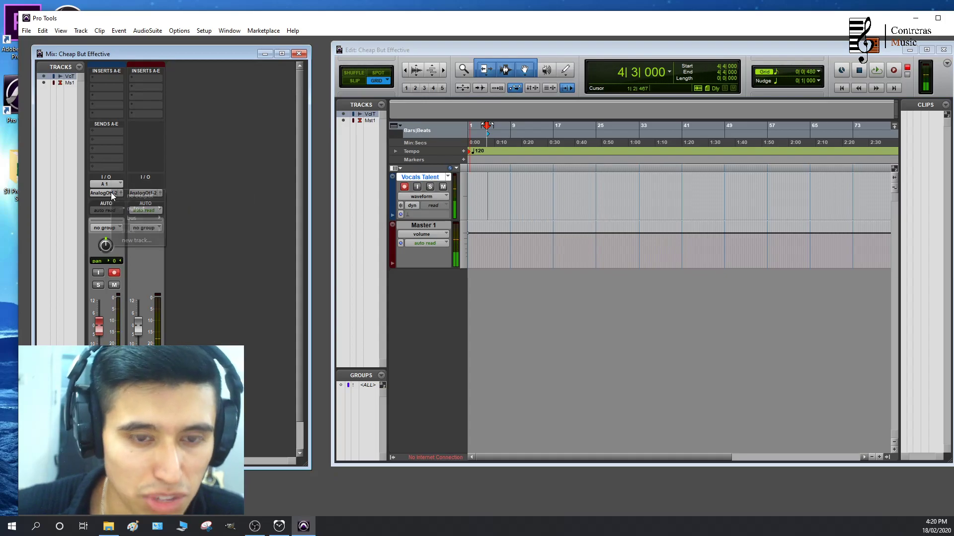
{"action": "left_click", "coordinate": [180, 207]}
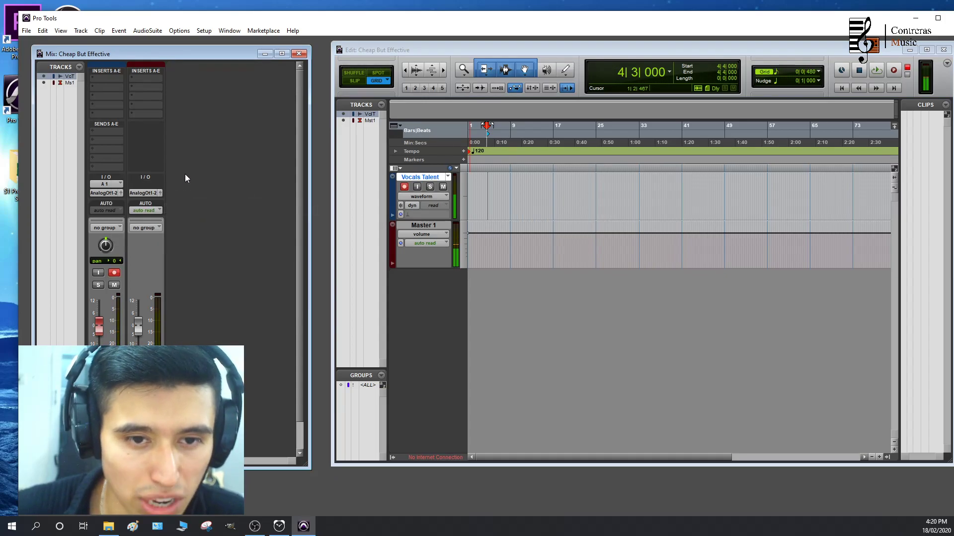
Try record enable and input monitoring on the Vocals Talent track, ending with record enable on and input monitoring off
{"action": "left_click", "coordinate": [113, 273]}
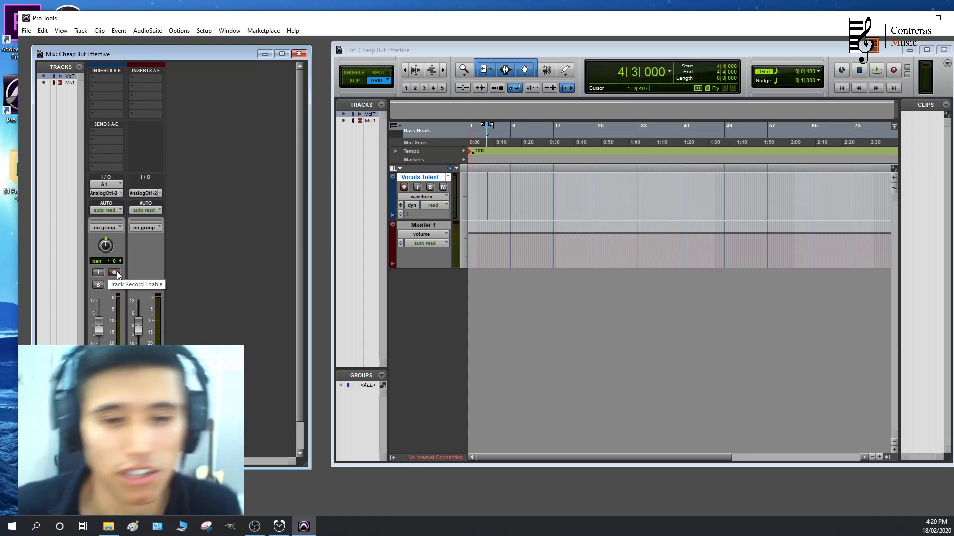
{"action": "left_click", "coordinate": [117, 271]}
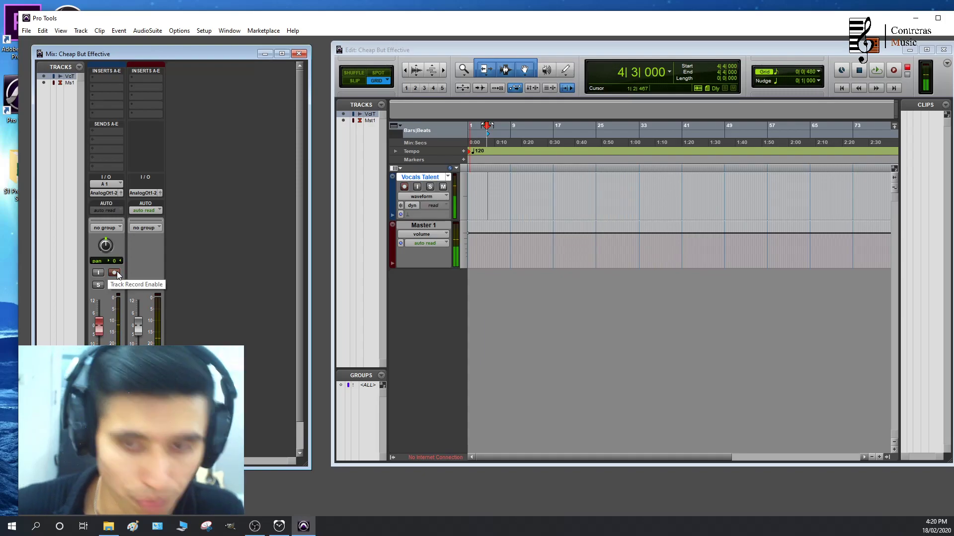
{"action": "left_click", "coordinate": [117, 272]}
{"action": "left_click", "coordinate": [98, 273]}
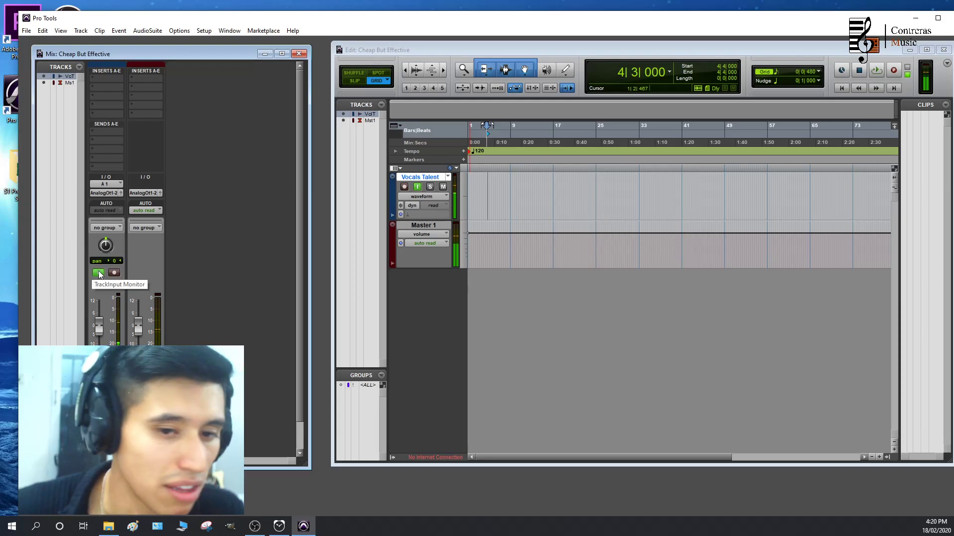
{"action": "left_click", "coordinate": [98, 273]}
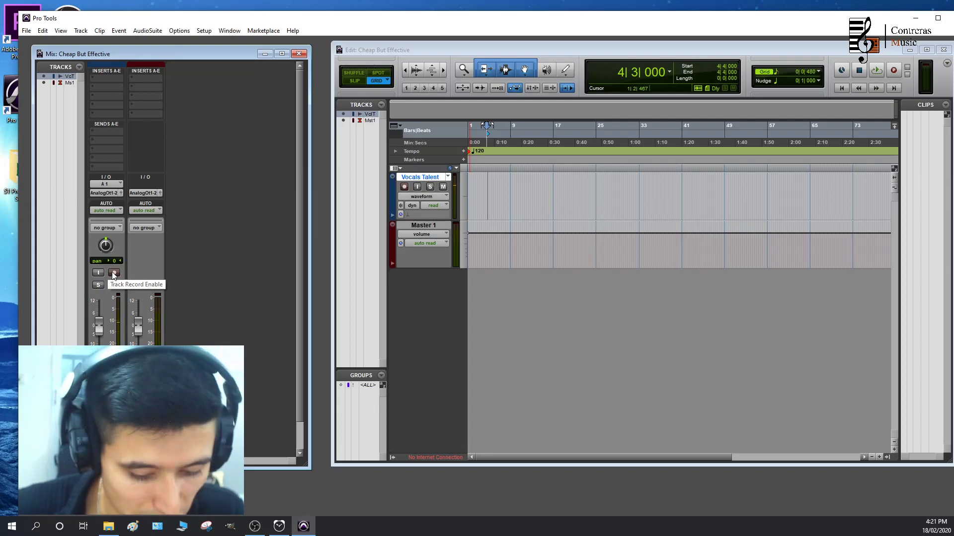
{"action": "left_click", "coordinate": [113, 273]}
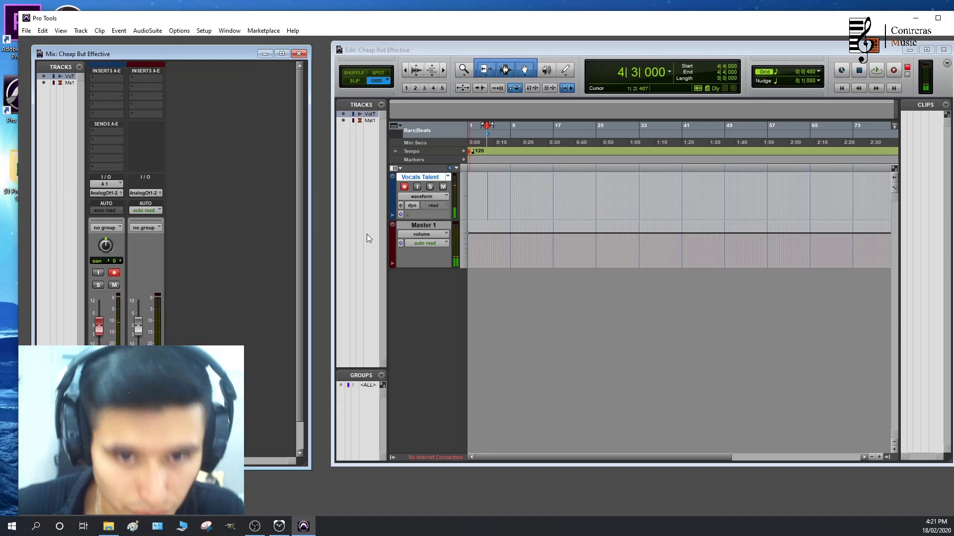
Move the playhead to 16|4|000, return it to the session start and test short bursts of playback
{"action": "left_click", "coordinate": [476, 141]}
{"action": "left_click", "coordinate": [539, 134]}
{"action": "mouse_move", "coordinate": [540, 134]}
{"action": "left_mouse_down"}
{"action": "mouse_move", "coordinate": [605, 135]}
{"action": "mouse_move", "coordinate": [554, 138]}
{"action": "left_mouse_up"}
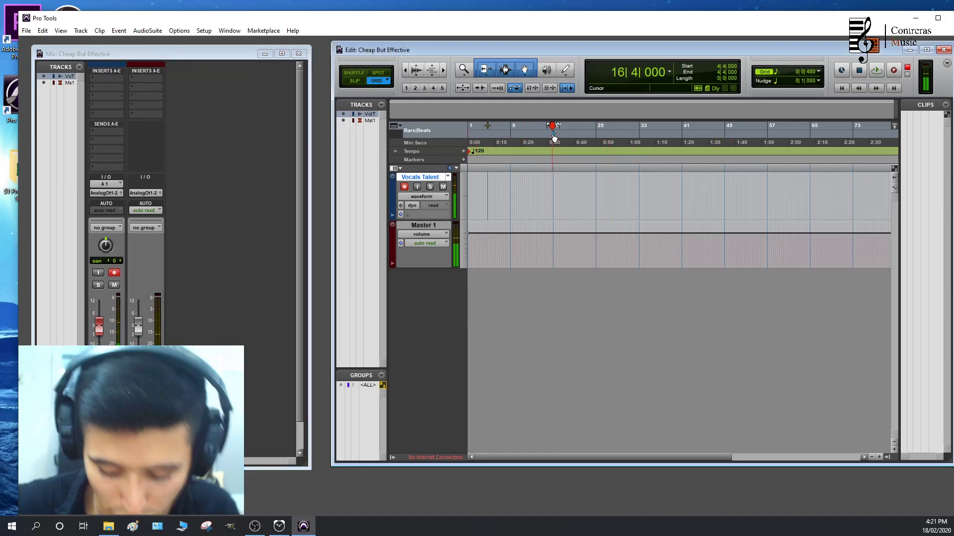
{"action": "key", "text": "Return"}
{"action": "key", "text": "space"}
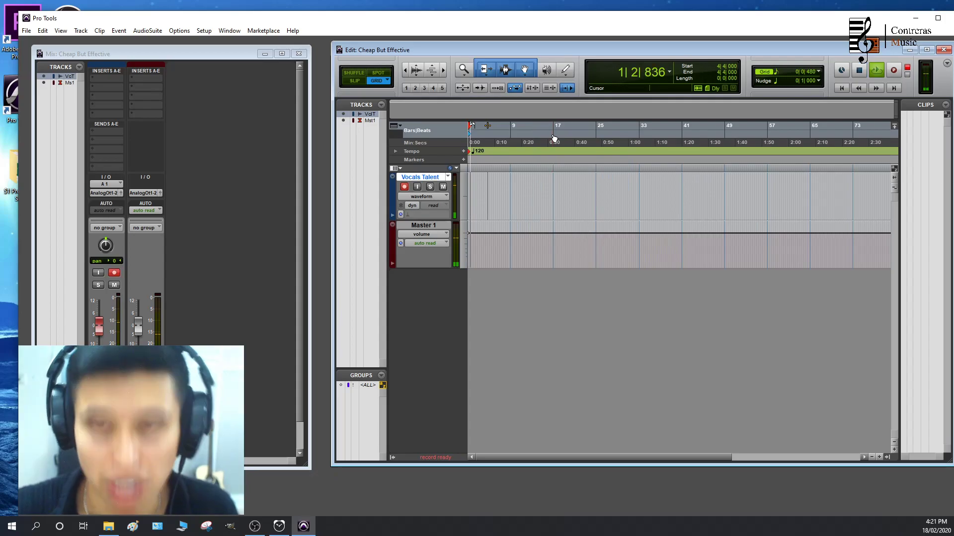
{"action": "key", "text": "space"}
{"action": "key", "text": "space"}
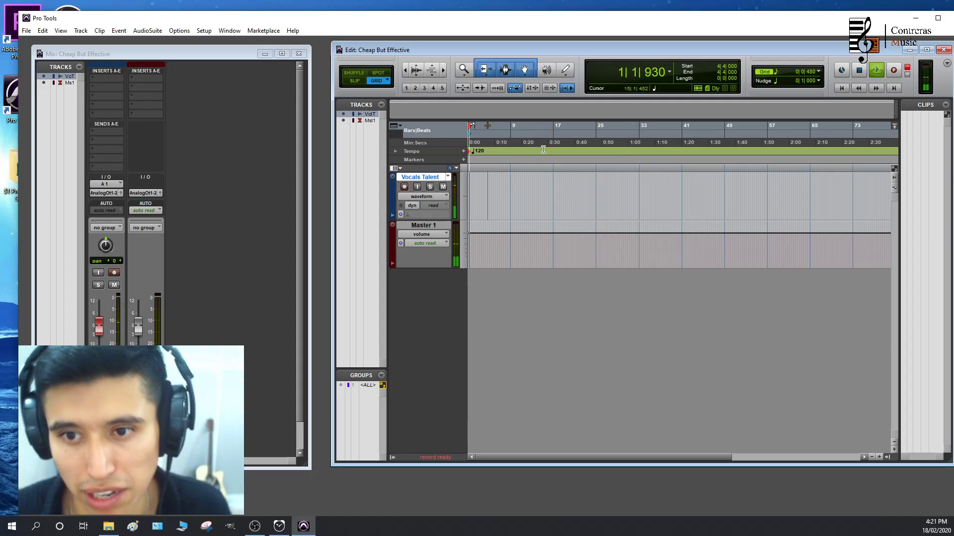
{"action": "key", "text": "space"}
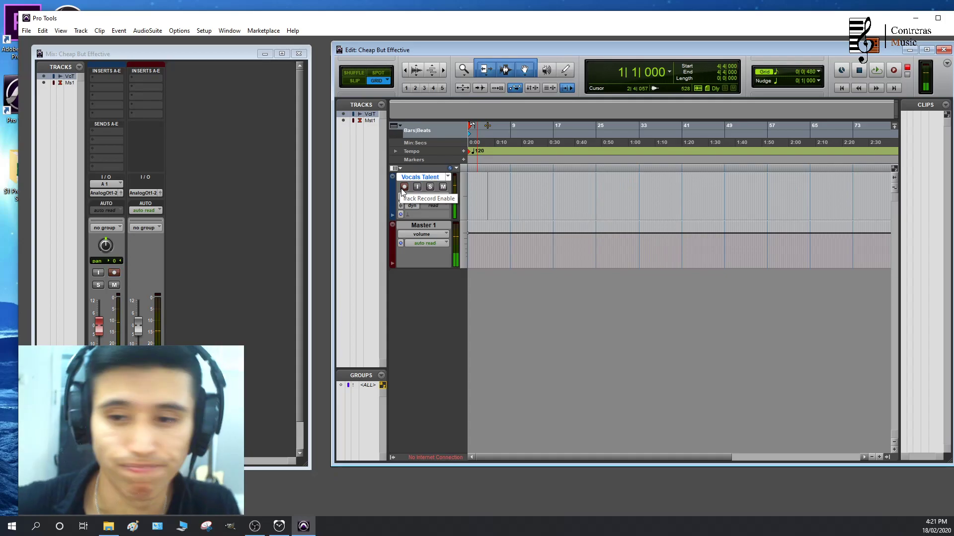
Record a vocal take of about seven bars from the session start on Vocals Talent and disarm the track
{"action": "key", "text": "ctrl+space"}
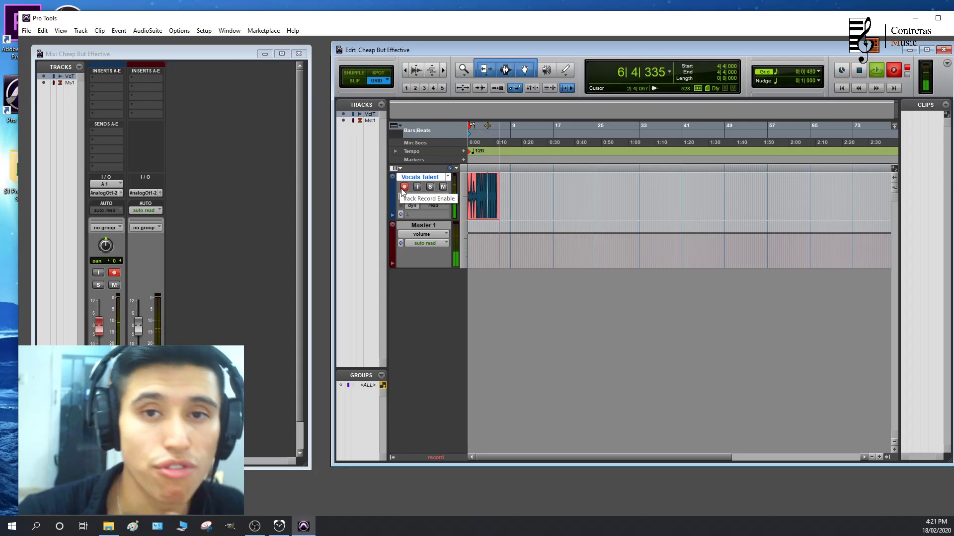
{"action": "key", "text": "space"}
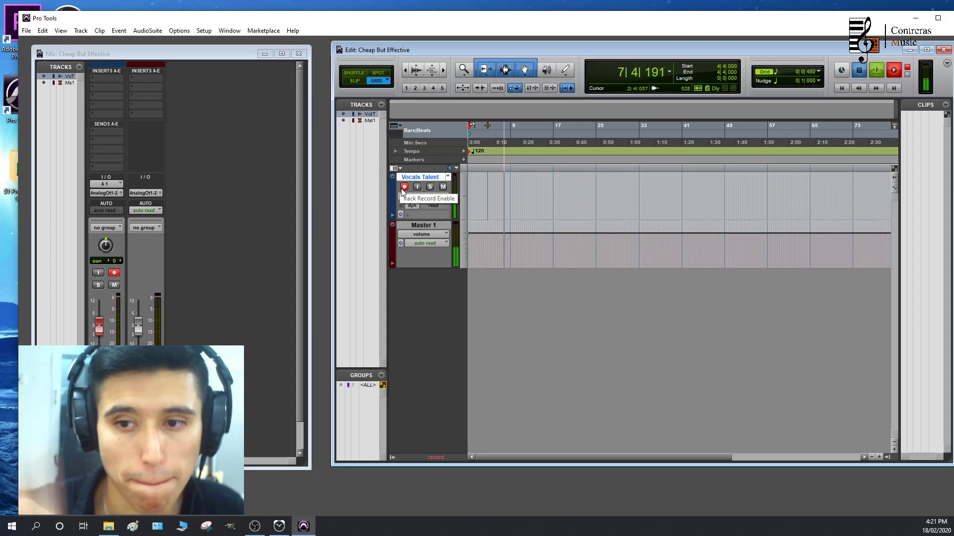
{"action": "left_click", "coordinate": [403, 187]}
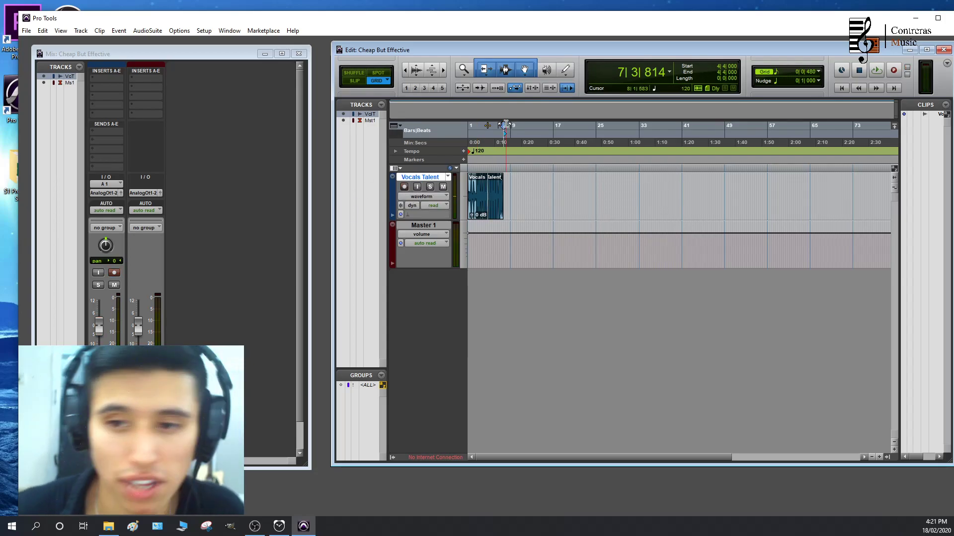
Select the recorded Vocals Talent clip and play it back from about bar 2 to bar 6
{"action": "left_click", "coordinate": [492, 202]}
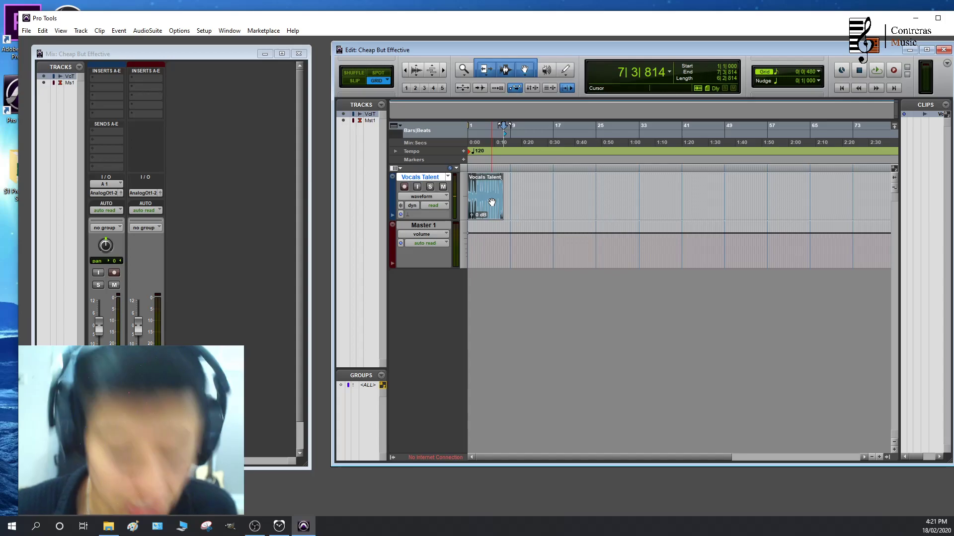
{"action": "scroll", "coordinate": [485, 216], "scroll_direction": "up", "scroll_amount": 5}
{"action": "scroll", "coordinate": [485, 216], "scroll_direction": "down", "scroll_amount": 2}
{"action": "scroll", "coordinate": [535, 209], "scroll_direction": "right", "scroll_amount": 1}
{"action": "scroll", "coordinate": [535, 209], "scroll_direction": "down", "scroll_amount": 1}
{"action": "scroll", "coordinate": [535, 209], "scroll_direction": "up", "scroll_amount": 3}
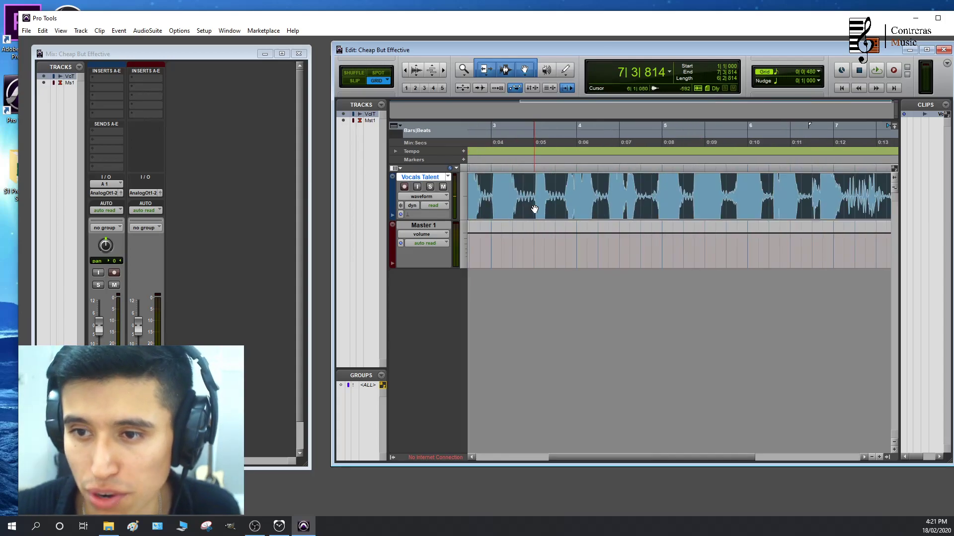
{"action": "left_click", "coordinate": [608, 142]}
{"action": "key", "text": "space"}
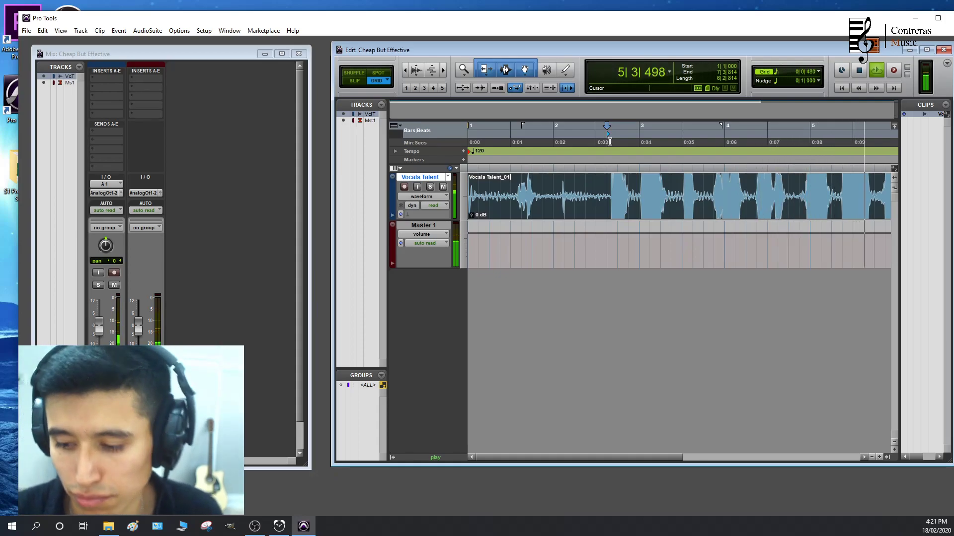
{"action": "key", "text": "space"}
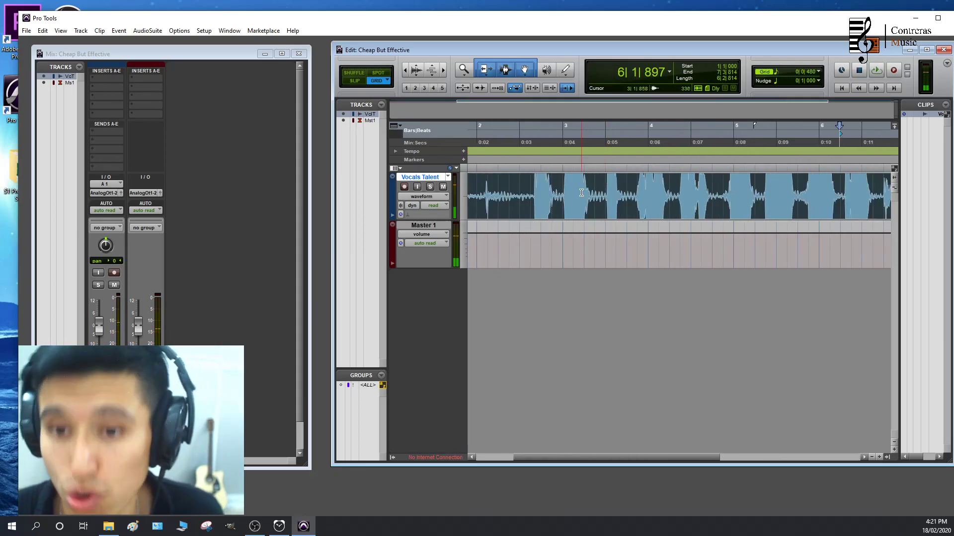
Widen the Edit window over the Mix window and make the Vocals Talent track taller, with the playhead at 2|3|000
{"action": "left_click_drag", "start_coordinate": [331, 142], "coordinate": [202, 144]}
{"action": "left_click", "coordinate": [496, 146]}
{"action": "left_click", "coordinate": [471, 143]}
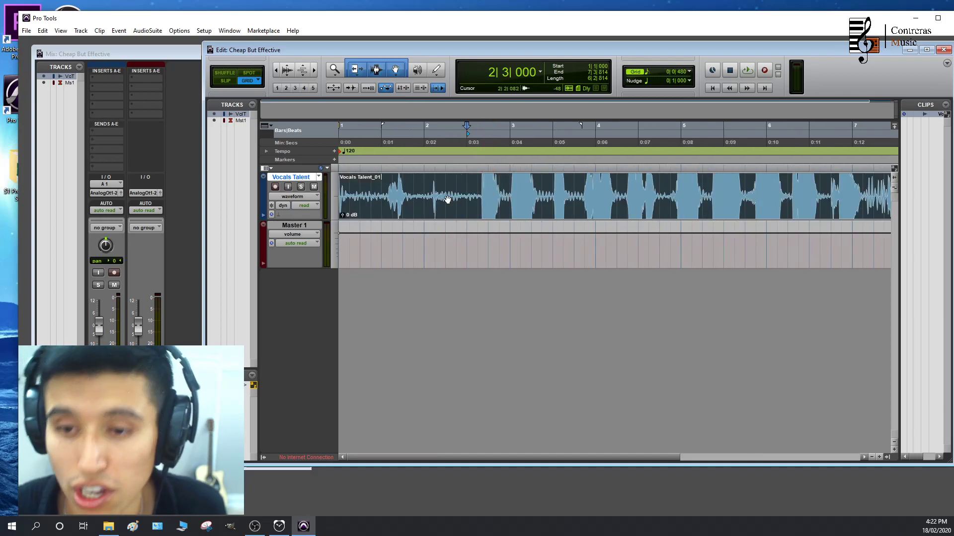
{"action": "left_click_drag", "start_coordinate": [316, 219], "coordinate": [316, 247]}
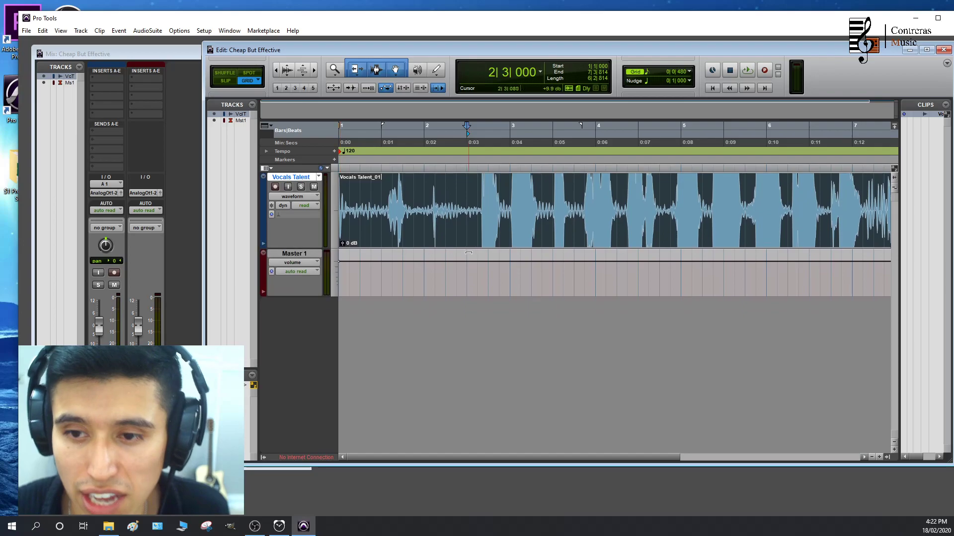
Examine the recorded vocal waveform at close and wide zoom levels, from its start to its end
{"action": "scroll", "coordinate": [541, 225], "scroll_direction": "up", "scroll_amount": 4}
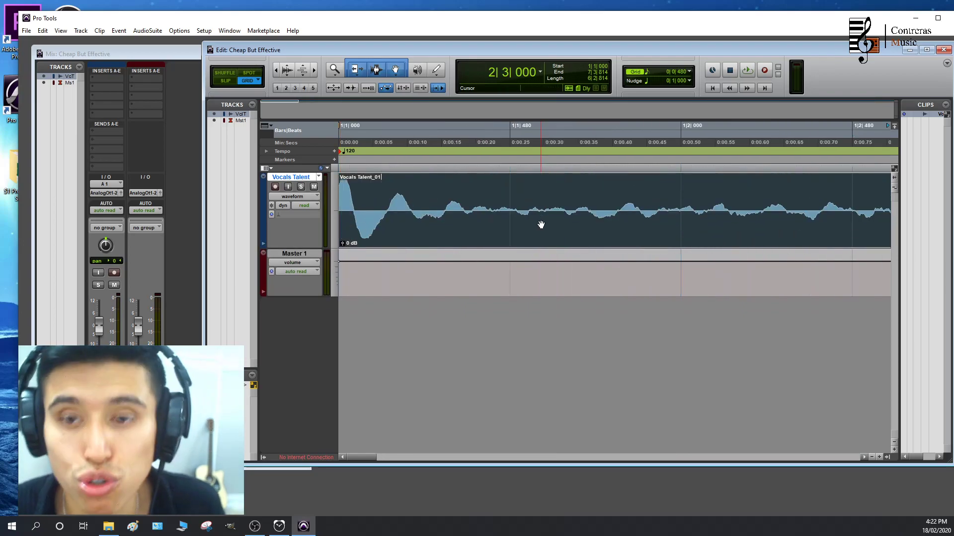
{"action": "scroll", "coordinate": [541, 225], "scroll_direction": "down", "scroll_amount": 4}
{"action": "scroll", "coordinate": [541, 226], "scroll_direction": "up", "scroll_amount": 7}
{"action": "scroll", "coordinate": [540, 225], "scroll_direction": "down", "scroll_amount": 6}
{"action": "scroll", "coordinate": [541, 225], "scroll_direction": "down", "scroll_amount": 2}
{"action": "scroll", "coordinate": [540, 225], "scroll_direction": "up", "scroll_amount": 5}
{"action": "scroll", "coordinate": [541, 225], "scroll_direction": "down", "scroll_amount": 7}
{"action": "scroll", "coordinate": [540, 225], "scroll_direction": "up", "scroll_amount": 1}
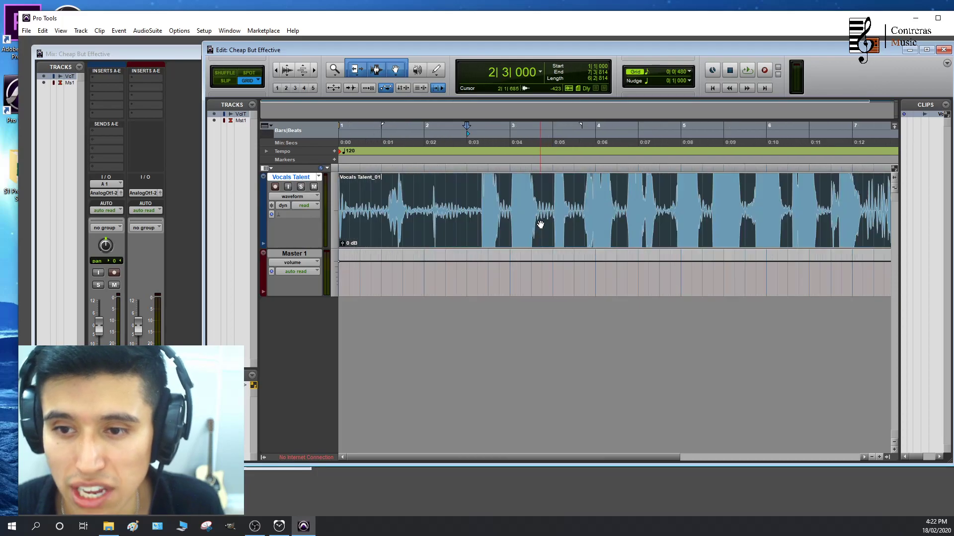
{"action": "scroll", "coordinate": [506, 225], "scroll_direction": "down", "scroll_amount": 1}
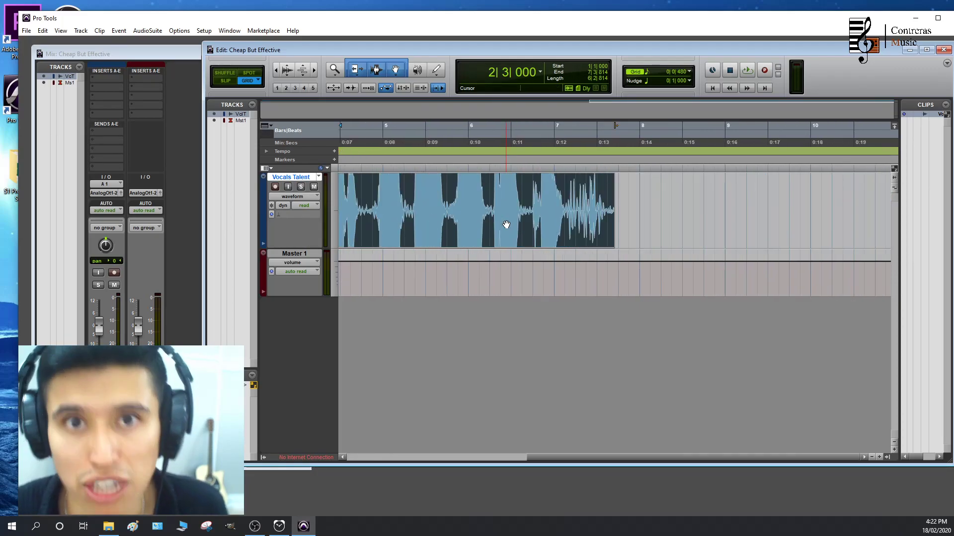
{"action": "scroll", "coordinate": [506, 225], "scroll_direction": "up", "scroll_amount": 1}
{"action": "scroll", "coordinate": [506, 225], "scroll_direction": "down", "scroll_amount": 1}
{"action": "scroll", "coordinate": [507, 225], "scroll_direction": "up", "scroll_amount": 1}
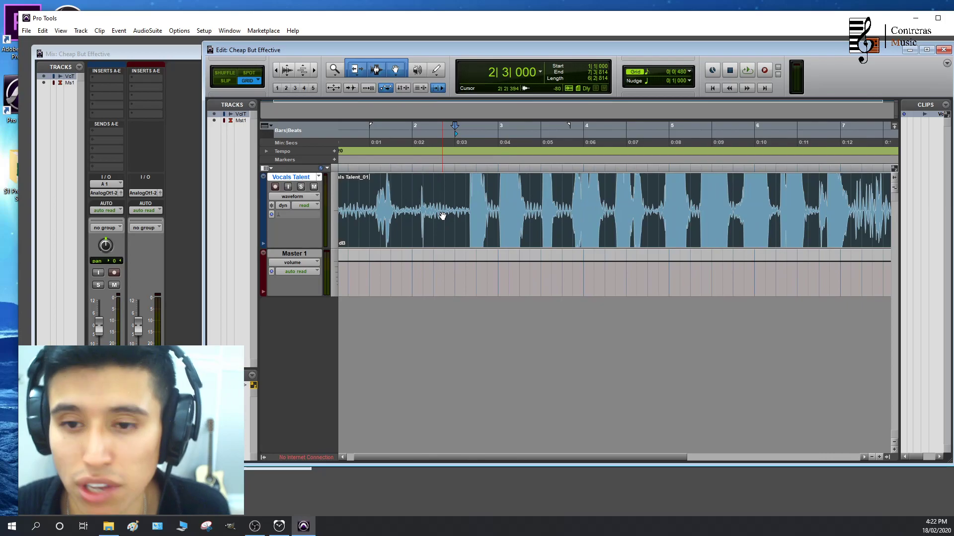
Select the range 2|2|000 to 2|2|480, reselect the whole vocal clip, and try the Selector and Trim tools
{"action": "left_click_drag", "start_coordinate": [444, 216], "coordinate": [433, 216]}
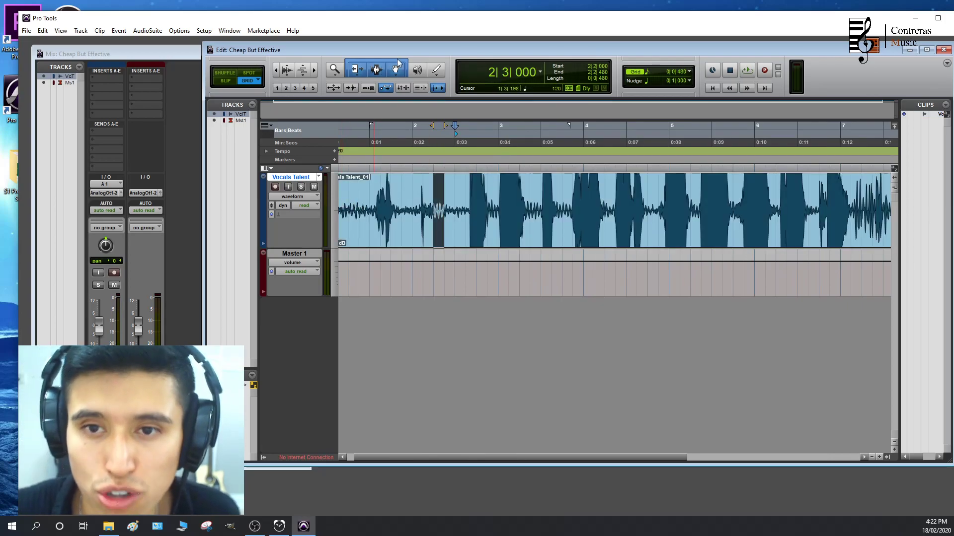
{"action": "double_click", "coordinate": [525, 201]}
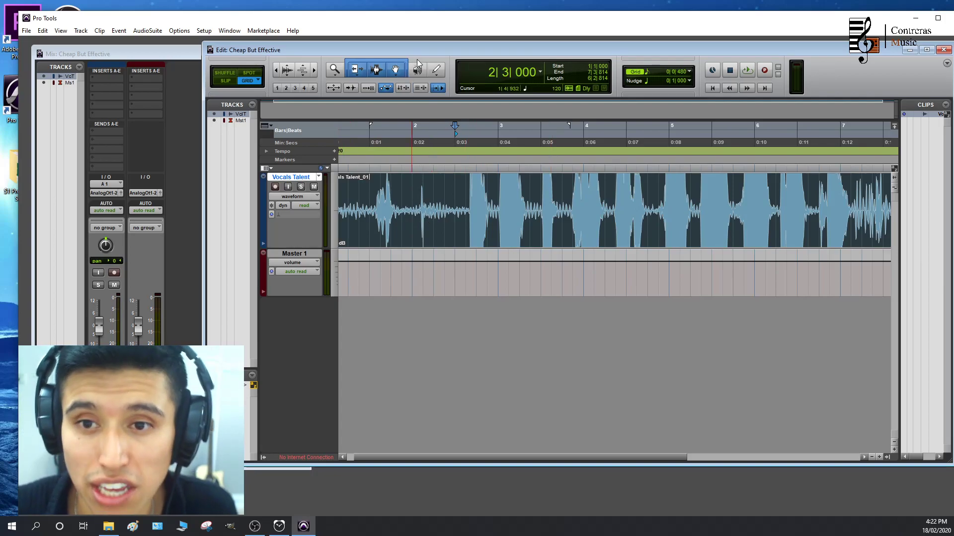
{"action": "left_click", "coordinate": [375, 72]}
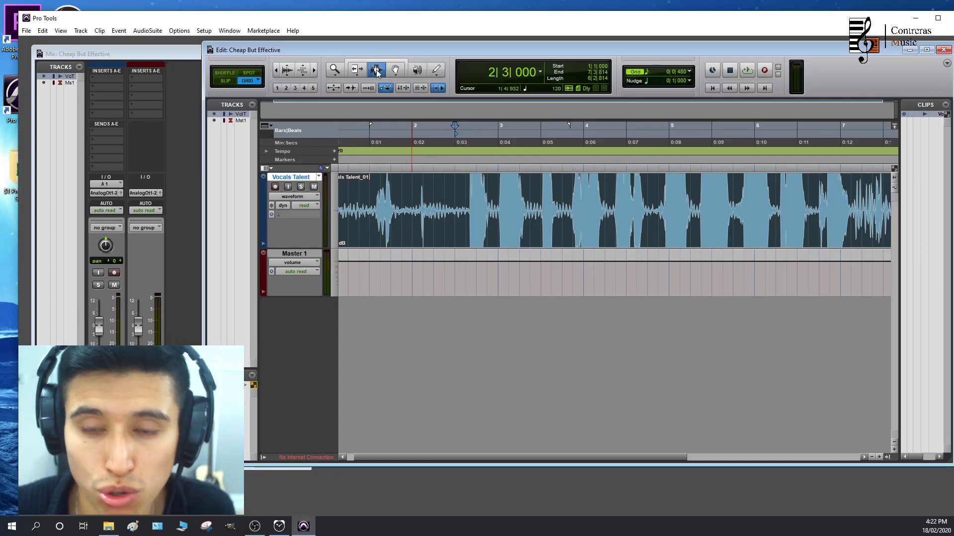
{"action": "left_click", "coordinate": [360, 72]}
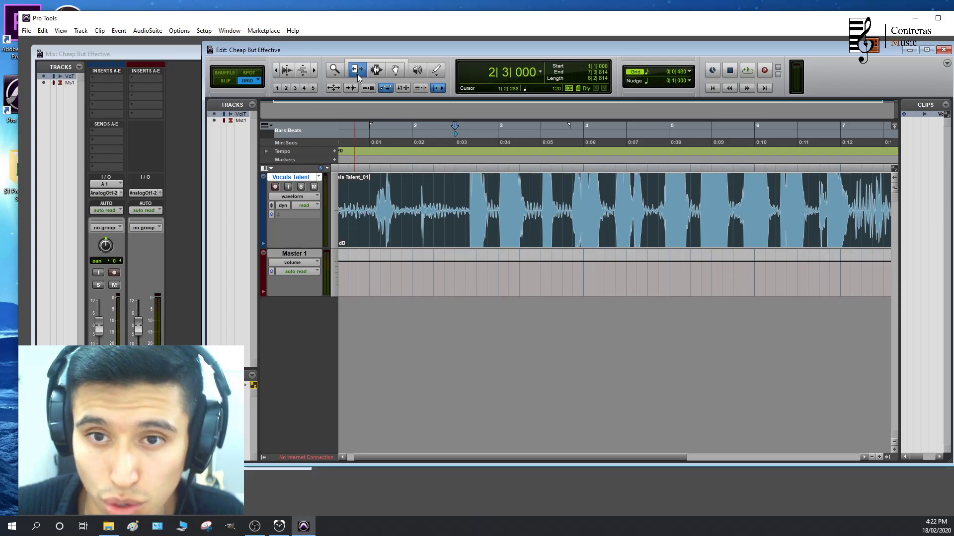
Move the vocal clip along the timeline with the Grabber tool and return it to the session start
{"action": "left_click", "coordinate": [394, 72]}
{"action": "left_click_drag", "start_coordinate": [481, 218], "coordinate": [579, 227]}
{"action": "scroll", "coordinate": [531, 227], "scroll_direction": "down", "scroll_amount": 2}
{"action": "left_click_drag", "start_coordinate": [470, 236], "coordinate": [586, 232]}
{"action": "left_click_drag", "start_coordinate": [563, 228], "coordinate": [419, 222]}
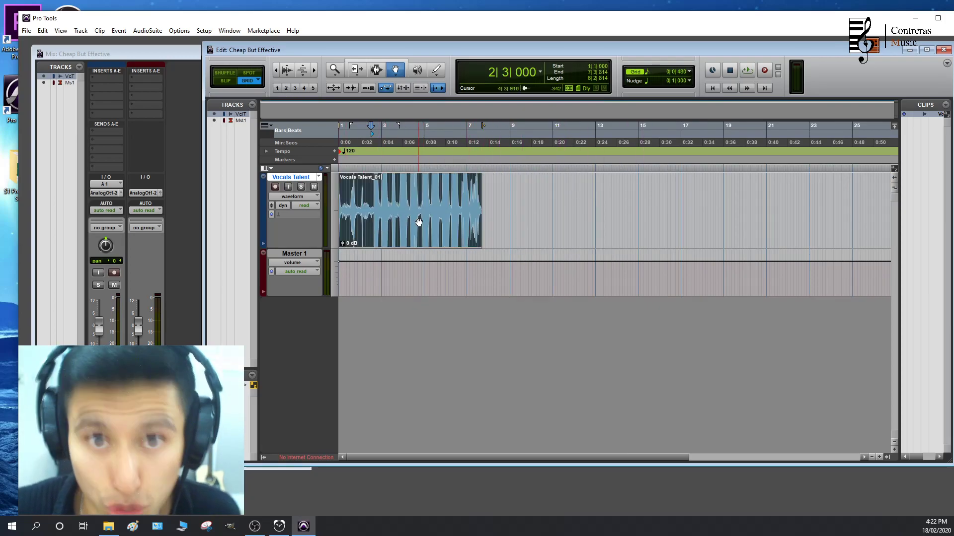
Separate the range from 1|2|480 to 2|2|480 of the vocal recording into its own clip
{"action": "scroll", "coordinate": [419, 222], "scroll_direction": "up", "scroll_amount": 3}
{"action": "scroll", "coordinate": [418, 135], "scroll_direction": "down", "scroll_amount": 1}
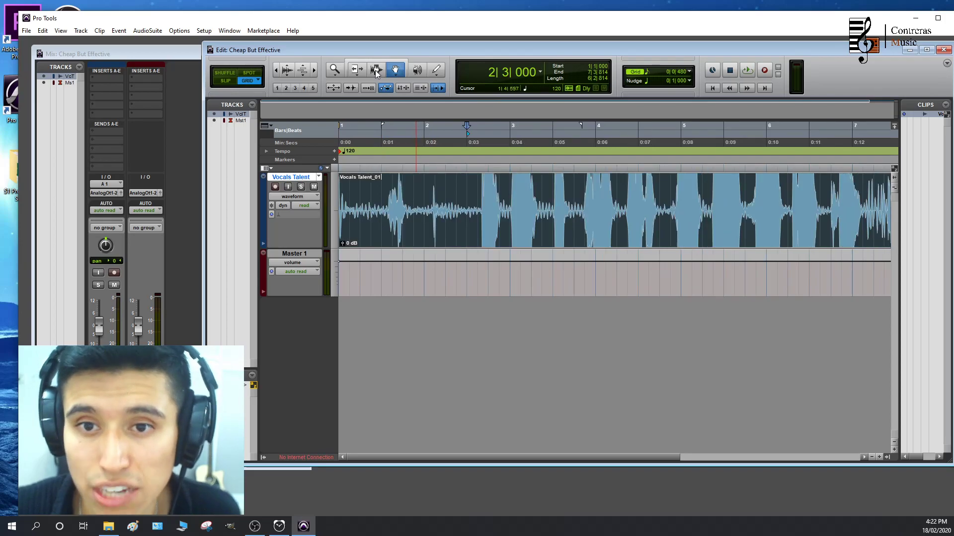
{"action": "left_click_drag", "start_coordinate": [447, 218], "coordinate": [372, 219]}
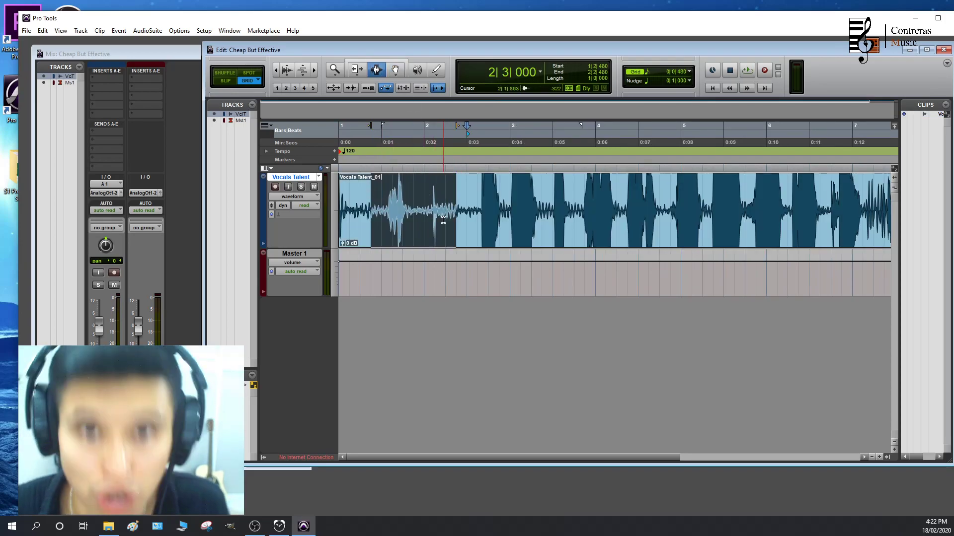
{"action": "key", "text": "ctrl+e"}
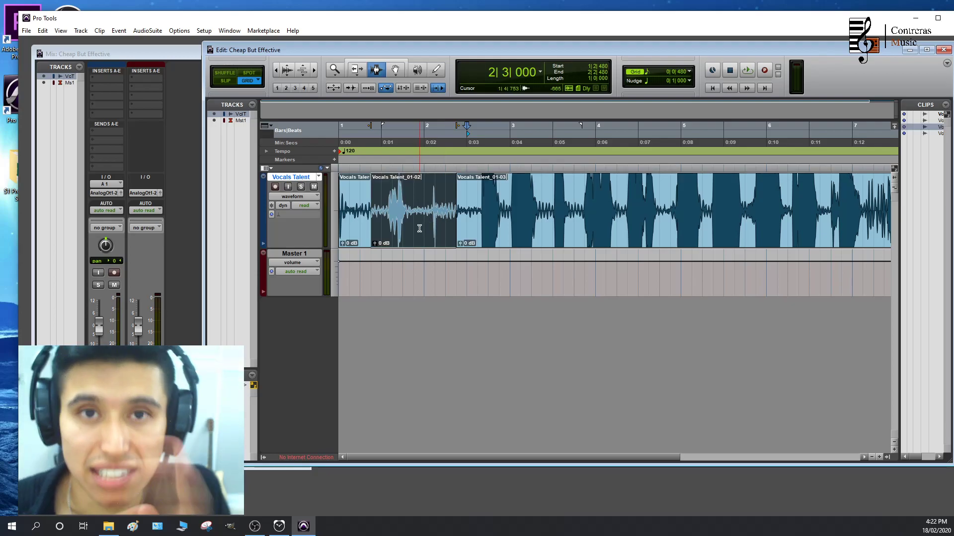
Delete the separated middle clip and the short opening clip from the Vocals Talent track
{"action": "left_click_drag", "start_coordinate": [415, 228], "coordinate": [338, 195]}
{"action": "left_click", "coordinate": [395, 71]}
{"action": "key", "text": "Delete"}
{"action": "left_click", "coordinate": [408, 198]}
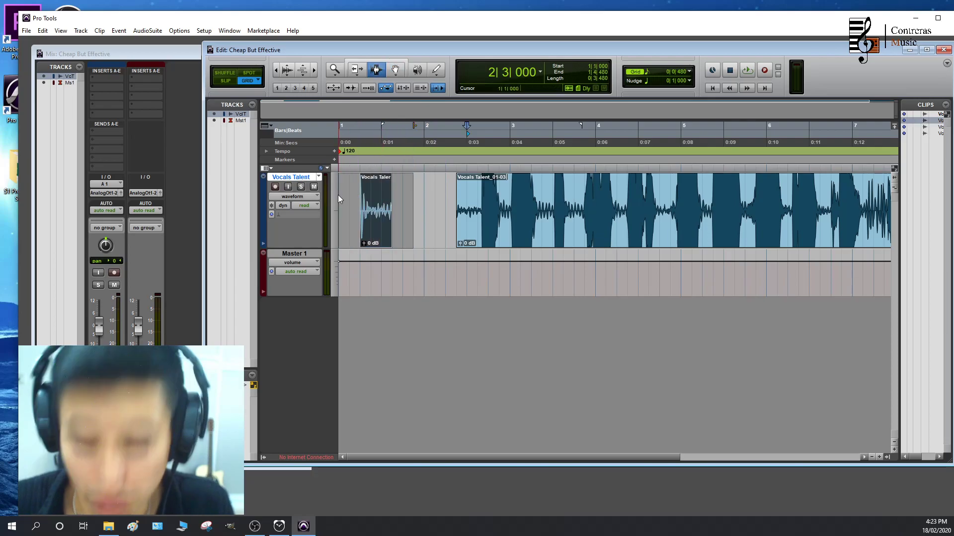
{"action": "key", "text": "Delete"}
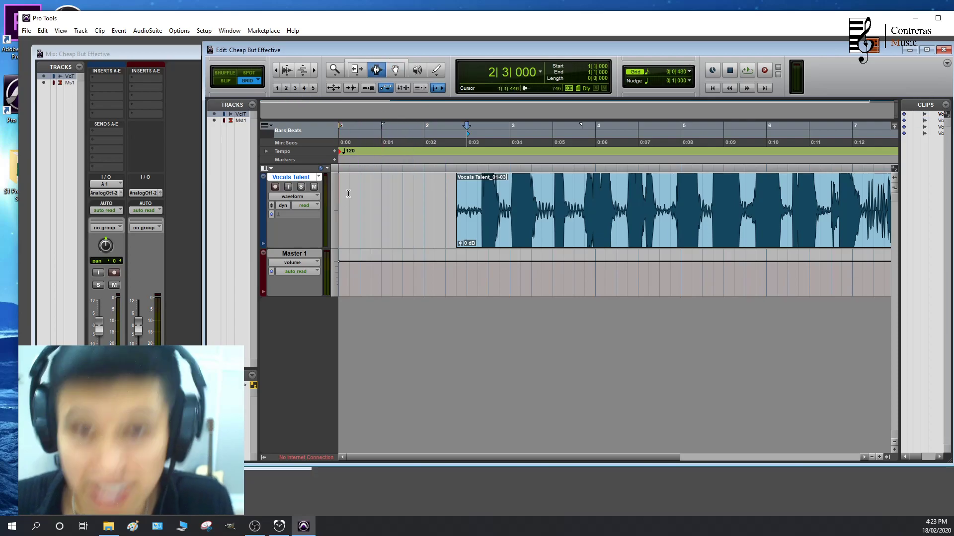
Extend the start of the remaining vocal clip back to 1|4|480 with the Trim tool
{"action": "left_click", "coordinate": [356, 70]}
{"action": "left_click_drag", "start_coordinate": [458, 191], "coordinate": [415, 199]}
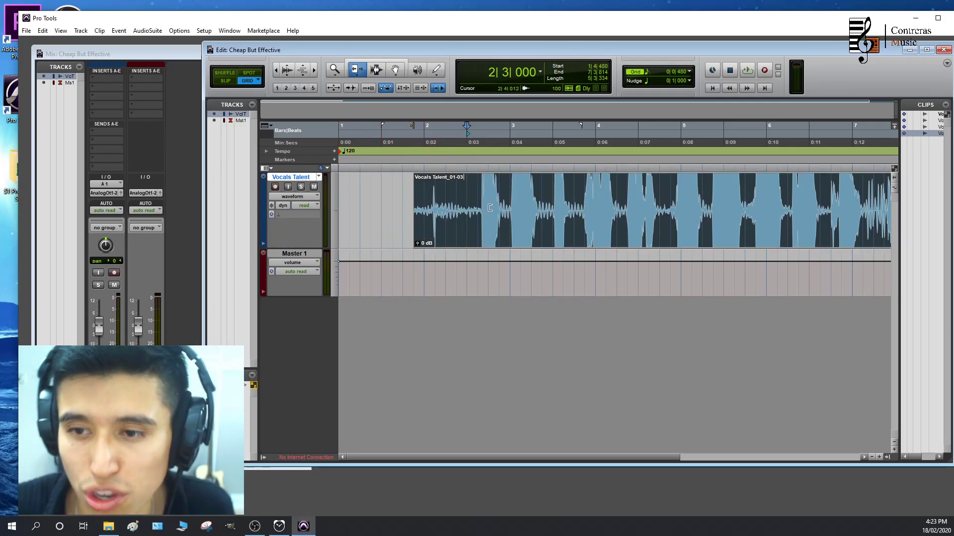
Play the end of the vocal clip and trim its end back to 7|1|480
{"action": "scroll", "coordinate": [530, 220], "scroll_direction": "right", "scroll_amount": 5}
{"action": "mouse_move", "coordinate": [611, 195]}
{"action": "left_mouse_down"}
{"action": "mouse_move", "coordinate": [564, 195]}
{"action": "mouse_move", "coordinate": [614, 195]}
{"action": "left_mouse_up"}
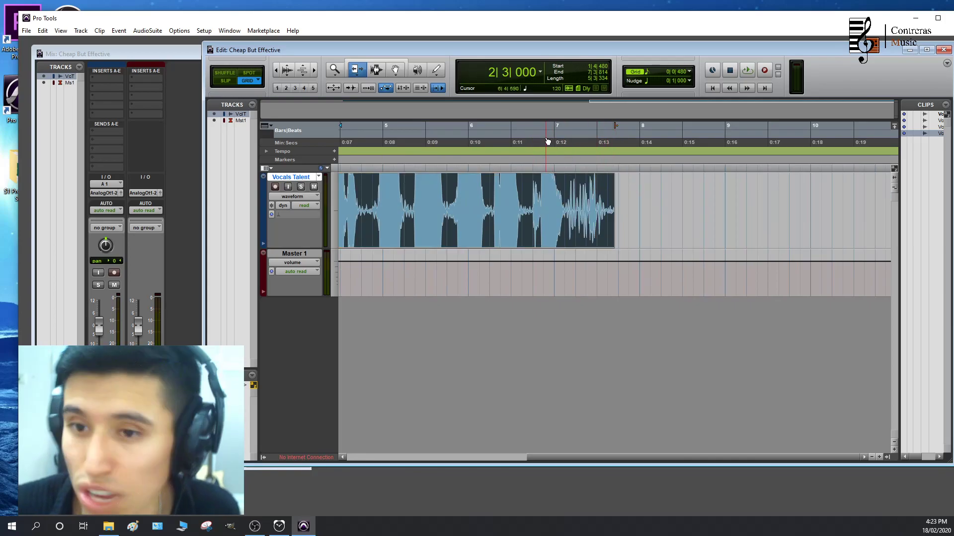
{"action": "left_click", "coordinate": [531, 141]}
{"action": "key", "text": "space"}
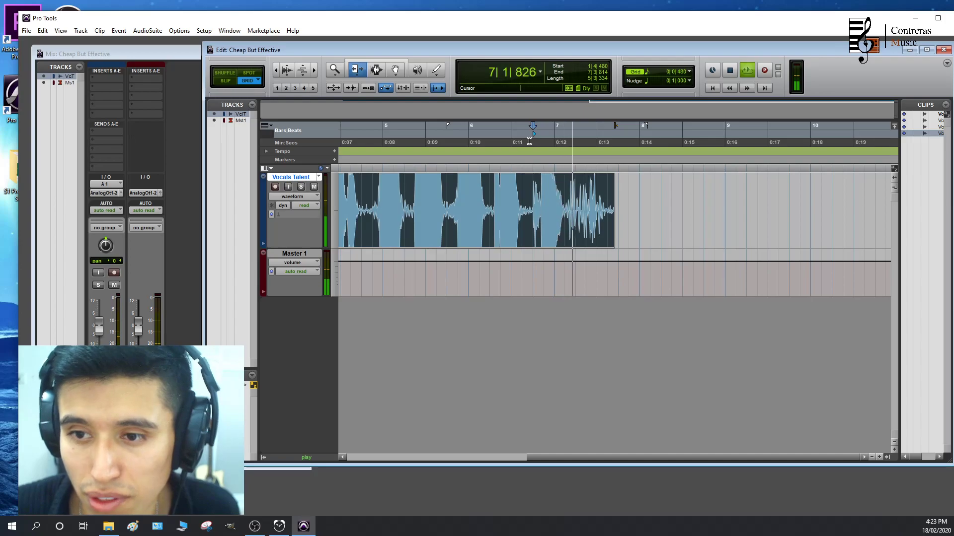
{"action": "key", "text": "space"}
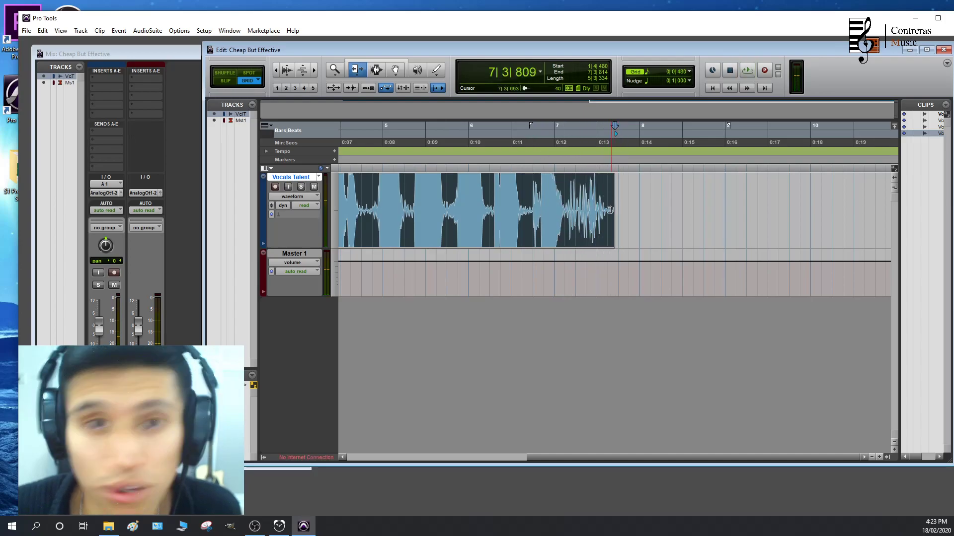
{"action": "left_click_drag", "start_coordinate": [606, 187], "coordinate": [562, 187]}
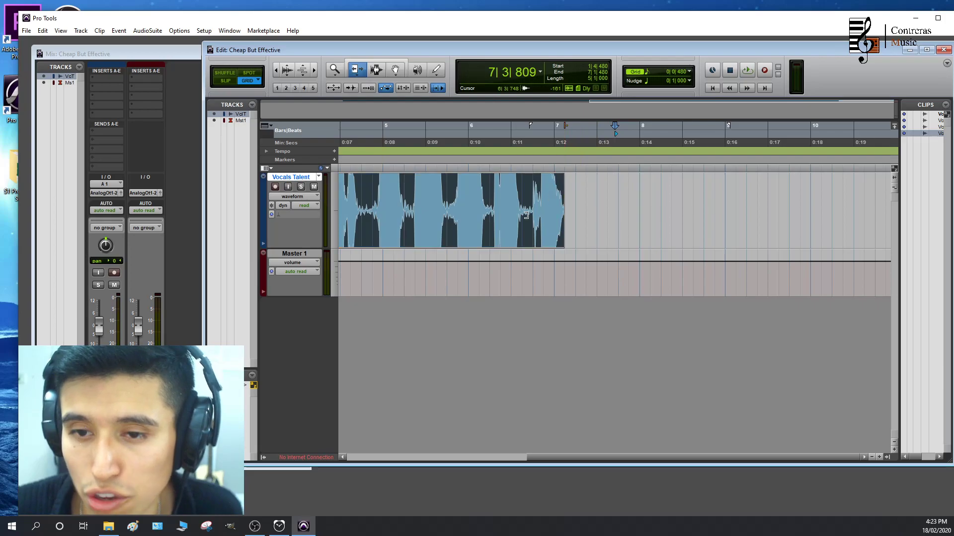
Play the opening of the vocal clip and trim its start to 2|3|000
{"action": "scroll", "coordinate": [525, 217], "scroll_direction": "left", "scroll_amount": 4}
{"action": "left_click", "coordinate": [419, 139]}
{"action": "key", "text": "space"}
{"action": "key", "text": "space"}
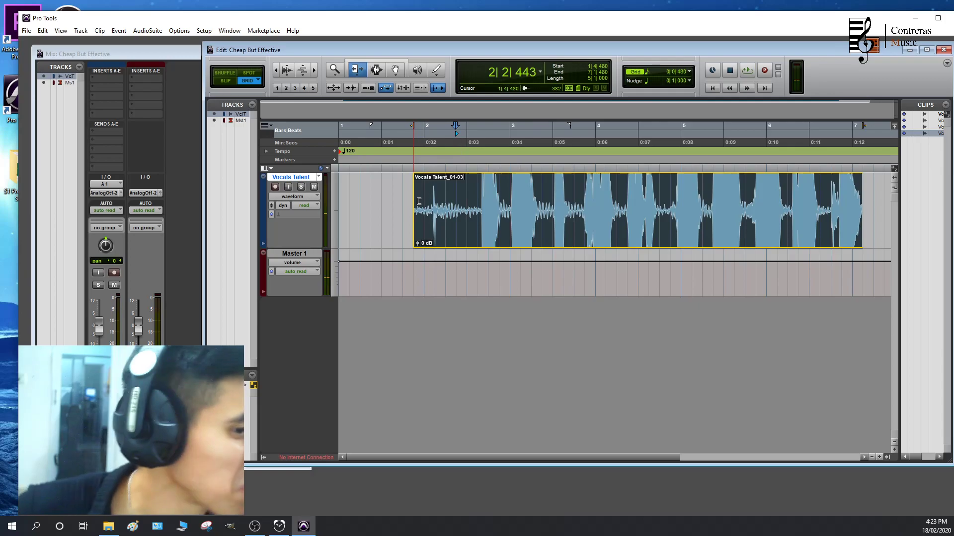
{"action": "left_click_drag", "start_coordinate": [418, 201], "coordinate": [466, 202]}
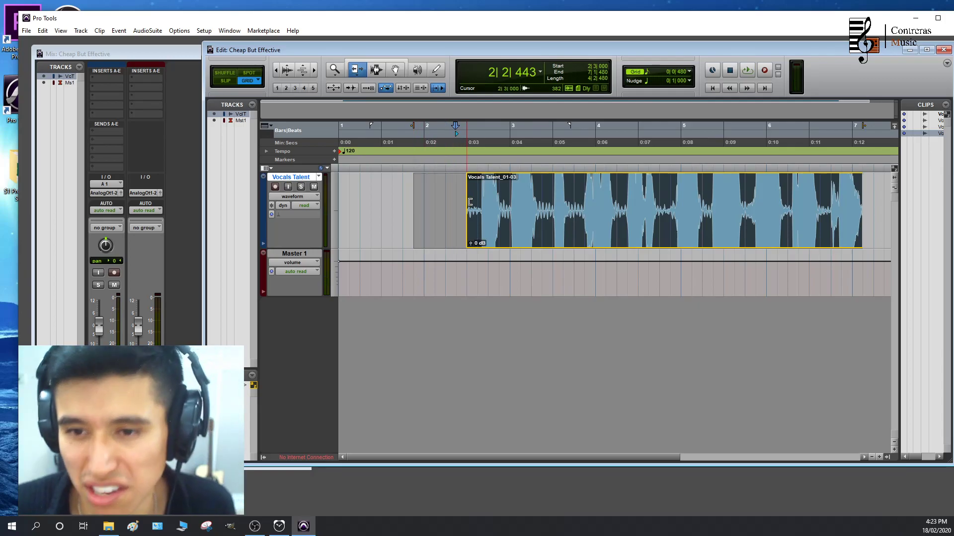
Turn on the Smart Tool and use it to move the vocal clip so it starts at 1|3|480
{"action": "left_click", "coordinate": [391, 60]}
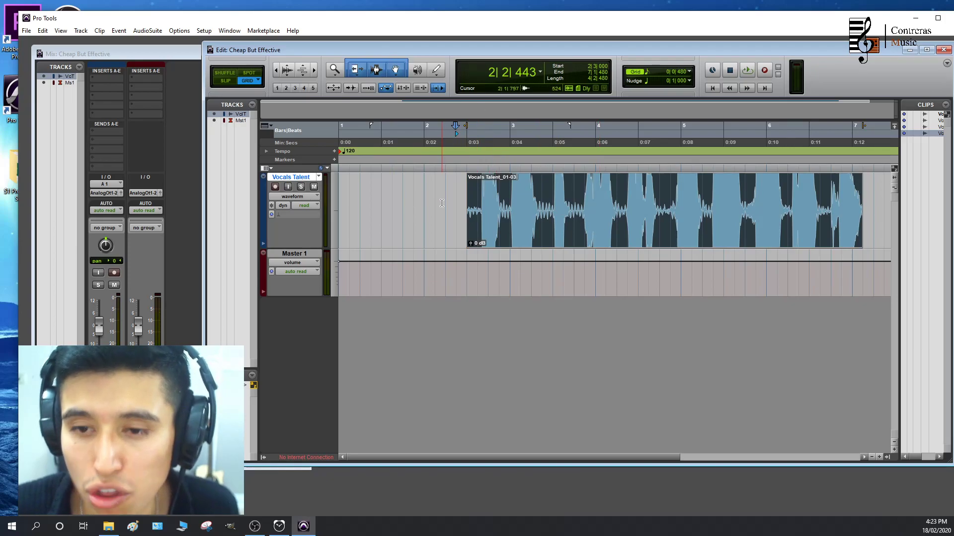
{"action": "left_click_drag", "start_coordinate": [525, 230], "coordinate": [452, 243]}
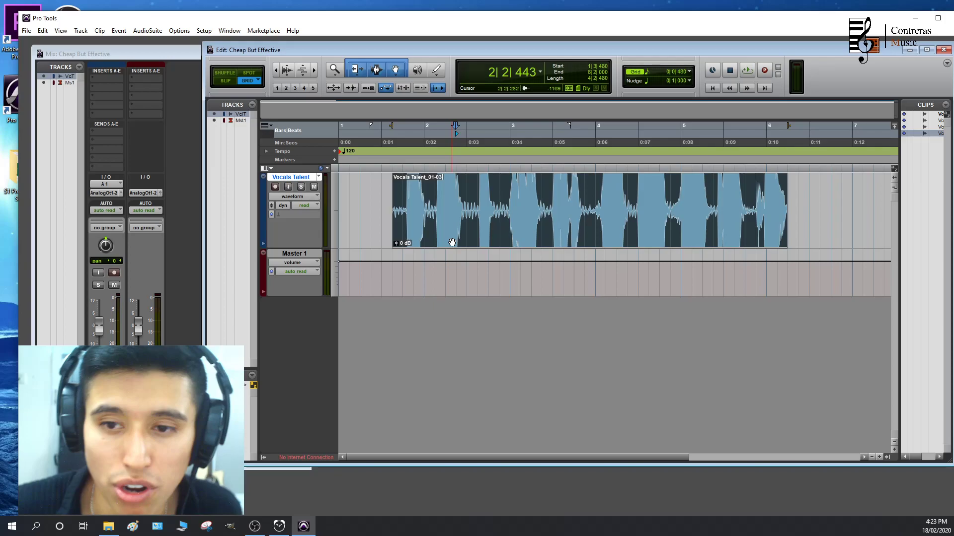
{"action": "left_click_drag", "start_coordinate": [459, 179], "coordinate": [510, 183]}
{"action": "left_click", "coordinate": [587, 203]}
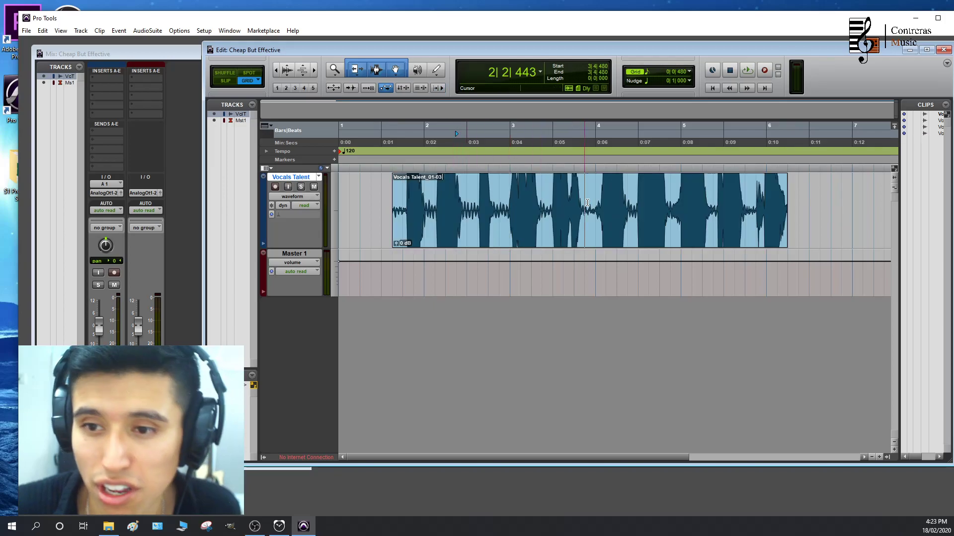
Try a fade-out from 4|3|000 to 6|2|000 at the end of the vocal clip and play it back
{"action": "mouse_move", "coordinate": [786, 208]}
{"action": "left_mouse_down"}
{"action": "mouse_move", "coordinate": [735, 206]}
{"action": "mouse_move", "coordinate": [768, 203]}
{"action": "mouse_move", "coordinate": [752, 199]}
{"action": "mouse_move", "coordinate": [627, 205]}
{"action": "mouse_move", "coordinate": [790, 211]}
{"action": "left_mouse_up"}
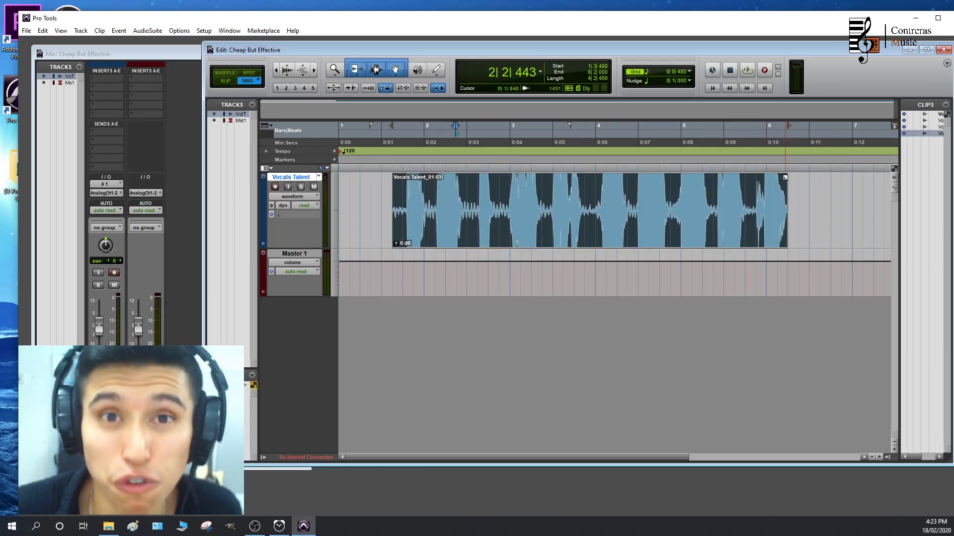
{"action": "left_click_drag", "start_coordinate": [784, 177], "coordinate": [638, 190]}
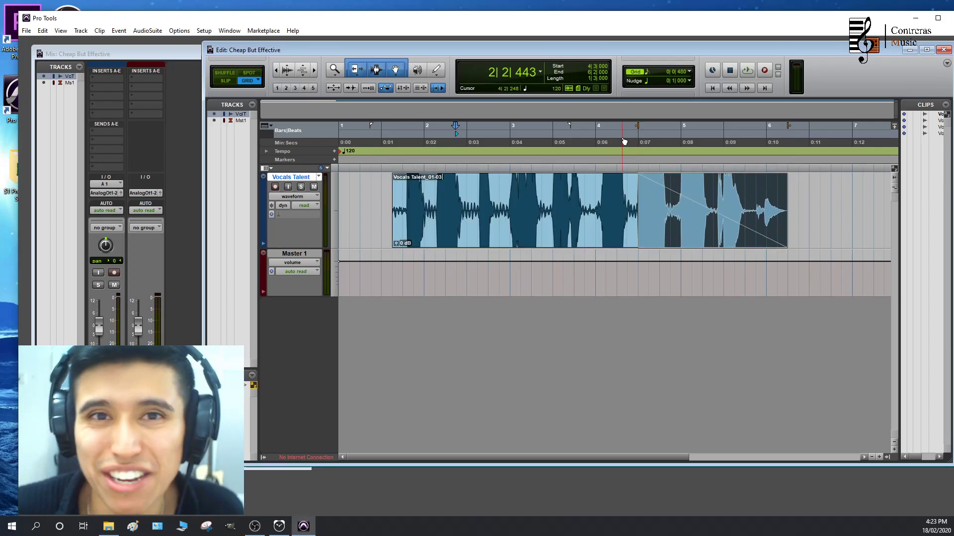
{"action": "left_click", "coordinate": [624, 142]}
{"action": "key", "text": "space"}
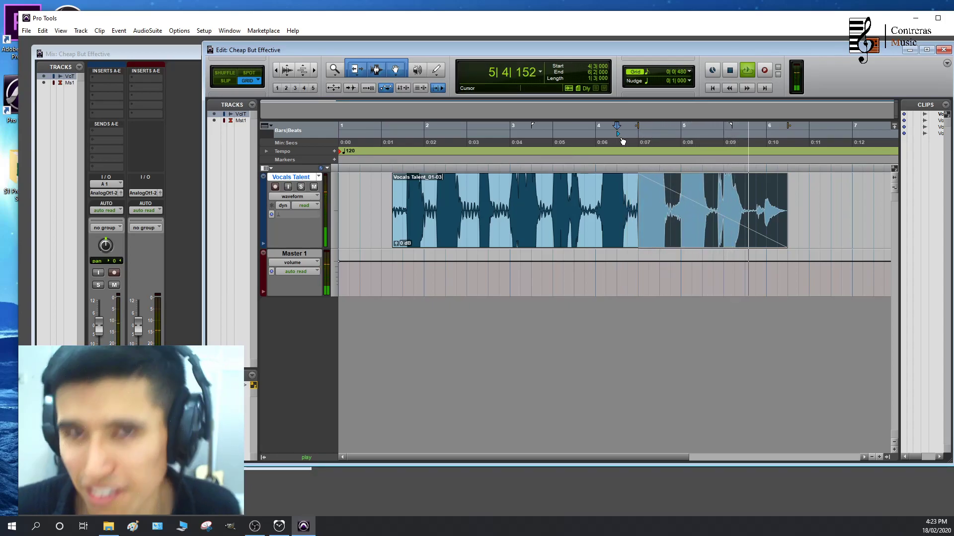
{"action": "key", "text": "space"}
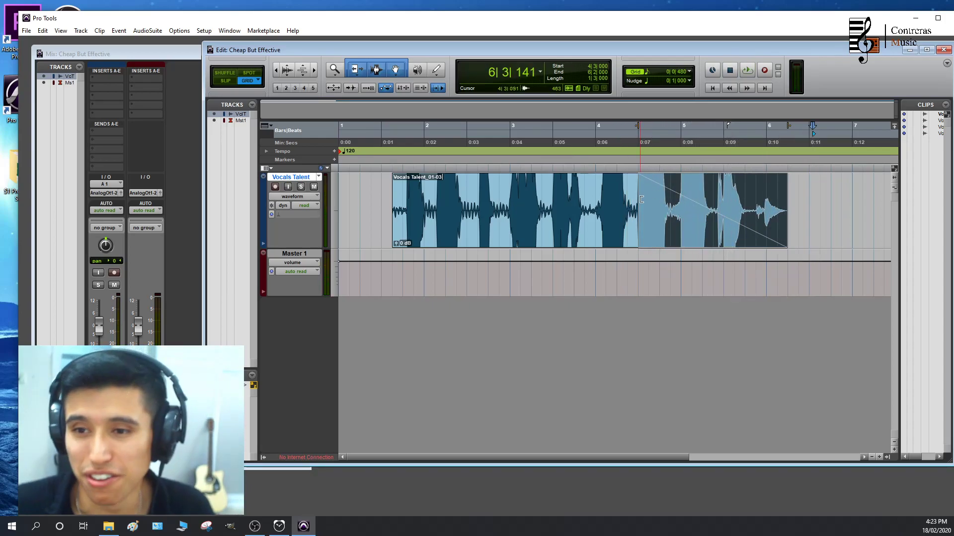
{"action": "double_click", "coordinate": [640, 199]}
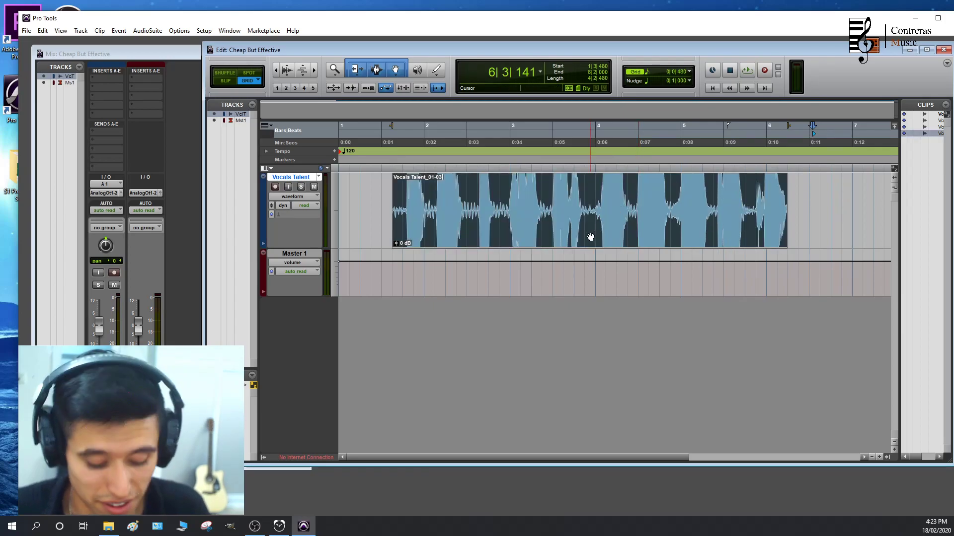
Move the vocal clip to the session start at 1|1|000 and play it back
{"action": "left_click_drag", "start_coordinate": [505, 240], "coordinate": [388, 168]}
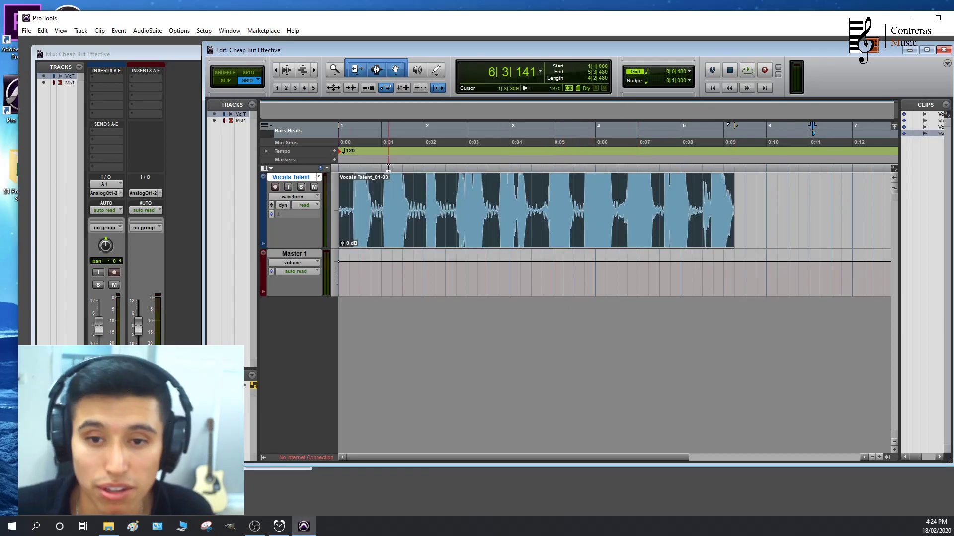
{"action": "left_click", "coordinate": [353, 142]}
{"action": "key", "text": "space"}
{"action": "key", "text": "space"}
{"action": "left_click", "coordinate": [349, 132]}
{"action": "mouse_move", "coordinate": [421, 139]}
{"action": "left_mouse_down"}
{"action": "mouse_move", "coordinate": [627, 134]}
{"action": "mouse_move", "coordinate": [455, 131]}
{"action": "left_mouse_up"}
{"action": "key", "text": "space"}
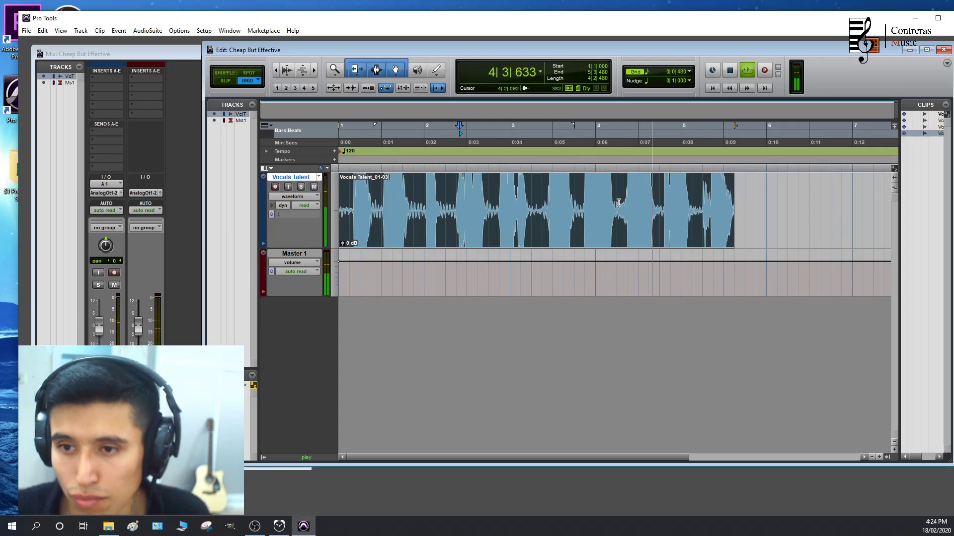
{"action": "key", "text": "space"}
Separate the range 4|2|000 to 4|4|000 of the vocal clip and move that piece to 5|4|000
{"action": "left_click_drag", "start_coordinate": [617, 196], "coordinate": [662, 199]}
{"action": "scroll", "coordinate": [665, 212], "scroll_direction": "up", "scroll_amount": 1}
{"action": "scroll", "coordinate": [638, 225], "scroll_direction": "right", "scroll_amount": 1}
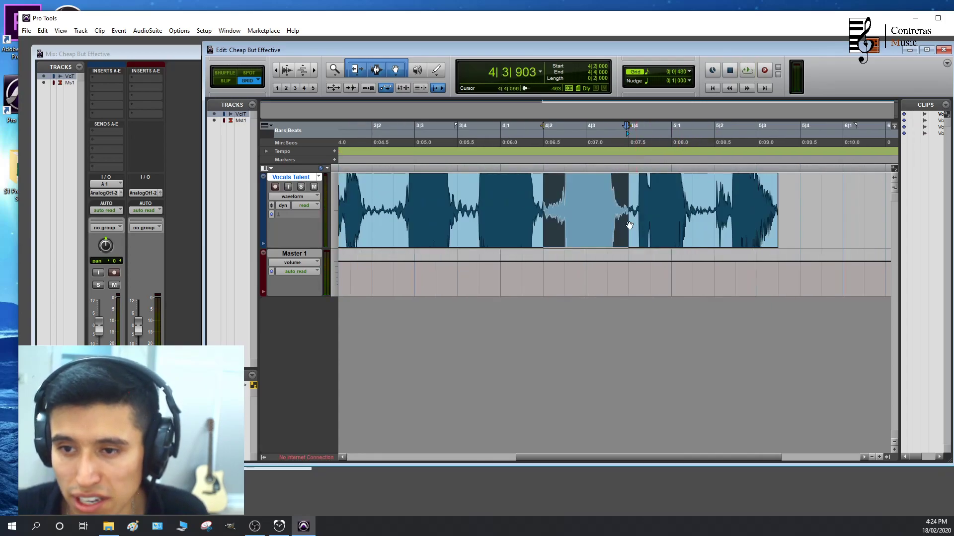
{"action": "left_click_drag", "start_coordinate": [596, 239], "coordinate": [839, 225]}
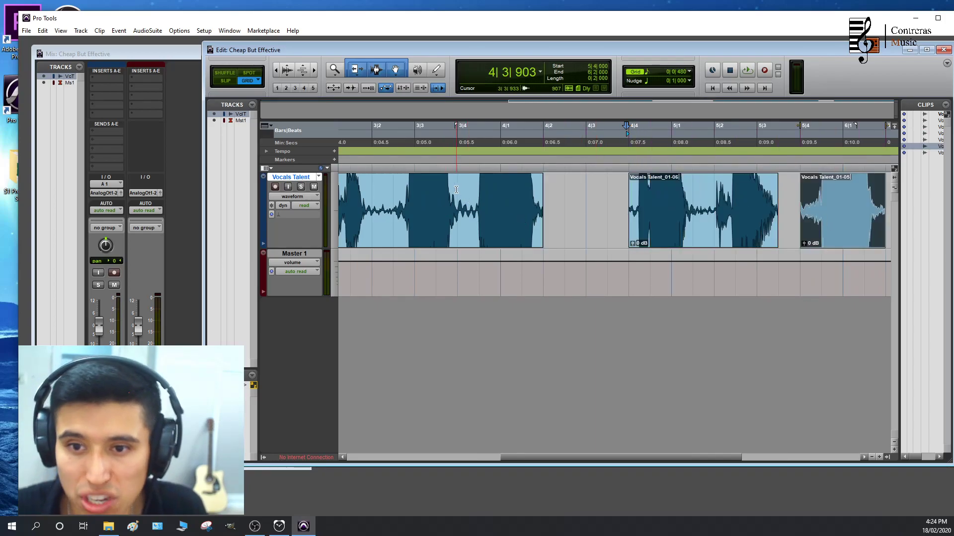
Split the first vocal clip at 3|4|000, placing its cut-off end at 4|2|000 and the clip from 5|4|000 at 3|4|000
{"action": "left_click", "coordinate": [456, 190]}
{"action": "key", "text": "ctrl+e"}
{"action": "left_click_drag", "start_coordinate": [485, 215], "coordinate": [566, 236]}
{"action": "left_click_drag", "start_coordinate": [822, 226], "coordinate": [478, 227]}
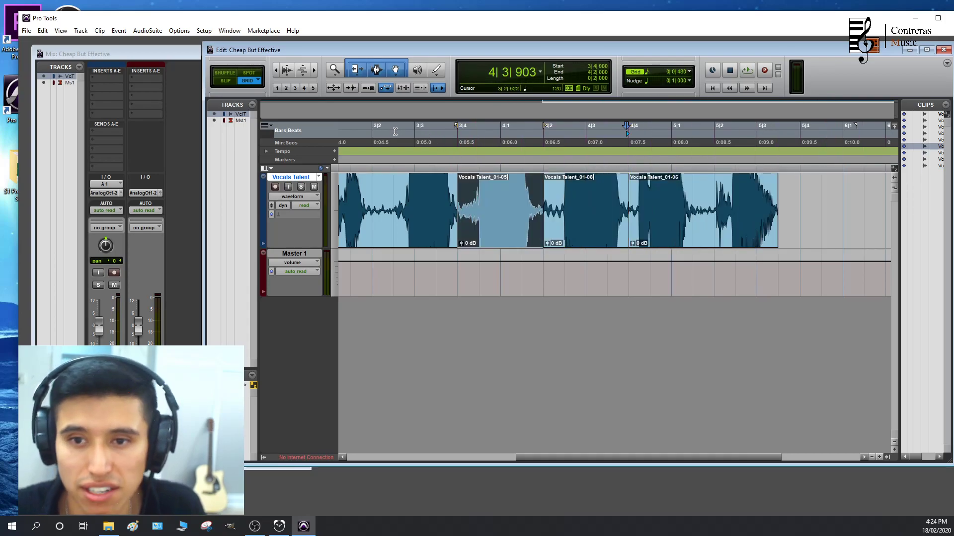
{"action": "left_click", "coordinate": [396, 131]}
{"action": "key", "text": "space"}
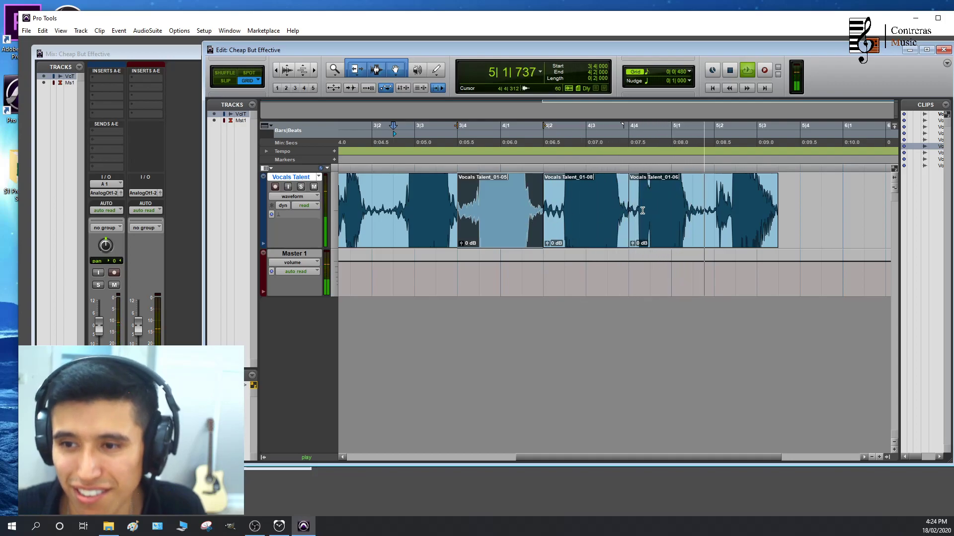
{"action": "key", "text": "space"}
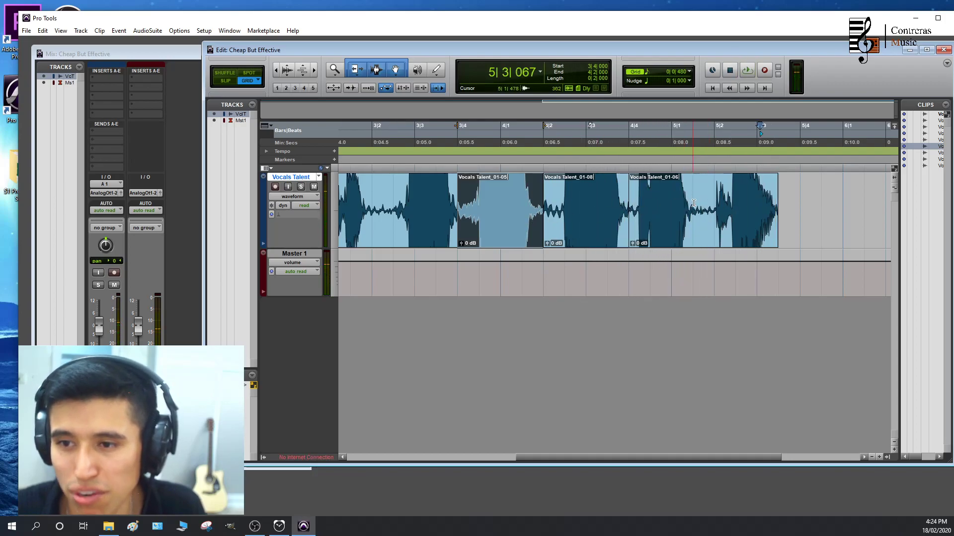
Split the last vocal clip at 5|1|480, moving its first part to 5|4|000 and Vocals Talent_01-08 to 6|1|480
{"action": "left_click", "coordinate": [693, 203]}
{"action": "key", "text": "ctrl+e"}
{"action": "left_click_drag", "start_coordinate": [668, 231], "coordinate": [835, 234]}
{"action": "left_click_drag", "start_coordinate": [571, 230], "coordinate": [770, 224]}
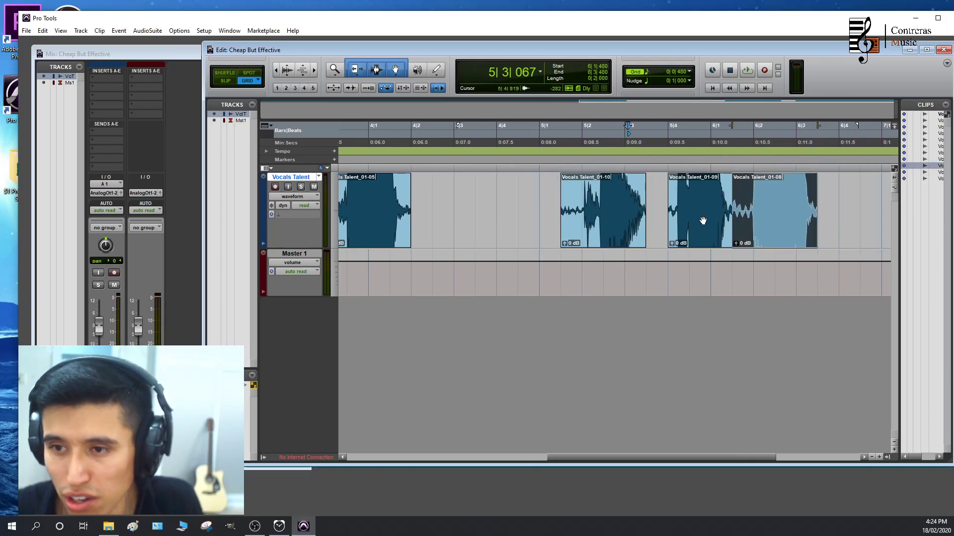
Arrange clips Vocals Talent_01-10, 01-09 and 01-08 back to back in that order, starting at 4|4|000
{"action": "key", "text": "space"}
{"action": "key", "text": "space"}
{"action": "left_click", "coordinate": [603, 128]}
{"action": "key", "text": "space"}
{"action": "key", "text": "space"}
{"action": "left_click_drag", "start_coordinate": [620, 230], "coordinate": [642, 229]}
{"action": "left_click_drag", "start_coordinate": [848, 194], "coordinate": [561, 203]}
{"action": "left_click_drag", "start_coordinate": [788, 236], "coordinate": [702, 234]}
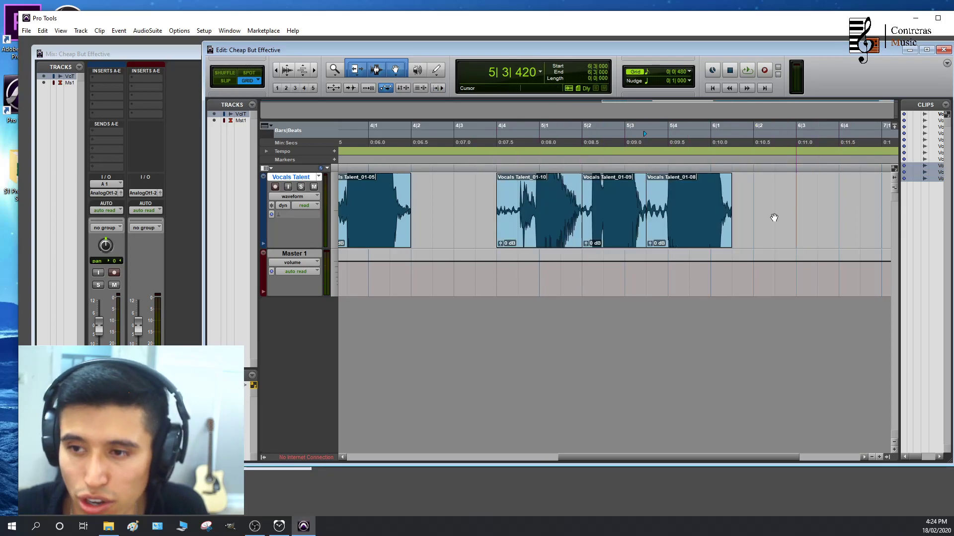
Select the three reordered clips together and move them to 4|2|000, directly after Vocals Talent_01-05
{"action": "left_click", "coordinate": [698, 242]}
{"action": "left_click", "coordinate": [631, 239], "text": "shift"}
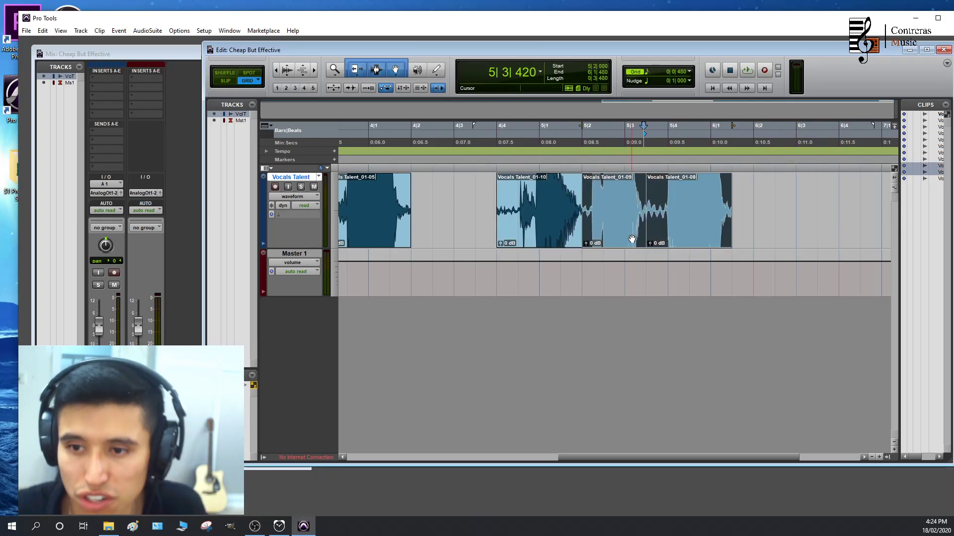
{"action": "left_click", "coordinate": [555, 242], "text": "shift"}
{"action": "left_click_drag", "start_coordinate": [692, 241], "coordinate": [607, 243]}
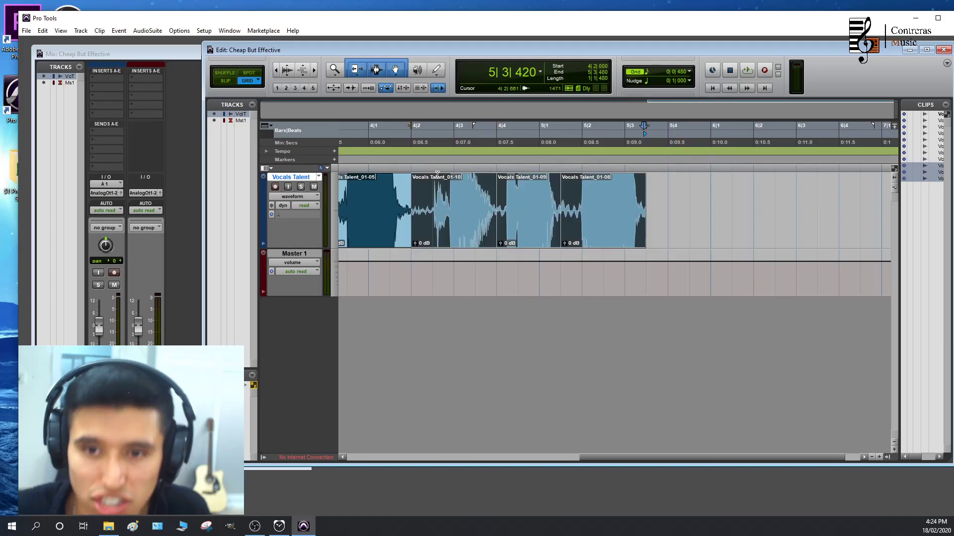
Play the rearranged vocal clips and examine the waveform at the joins between them
{"action": "left_click", "coordinate": [351, 143]}
{"action": "key", "text": "space"}
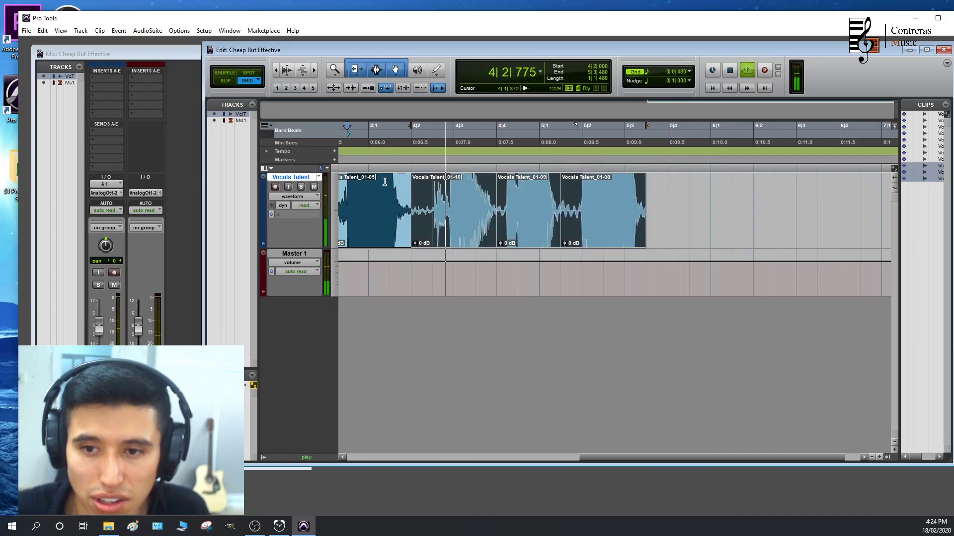
{"action": "key", "text": "ctrl+["}
{"action": "scroll", "coordinate": [408, 201], "scroll_direction": "left", "scroll_amount": 3}
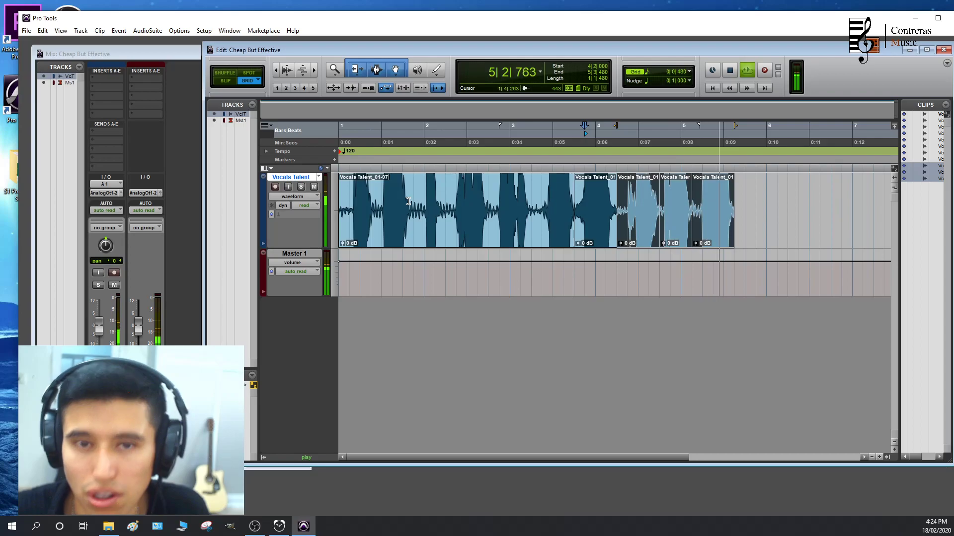
{"action": "key", "text": "space"}
{"action": "scroll", "coordinate": [727, 193], "scroll_direction": "up", "scroll_amount": 3}
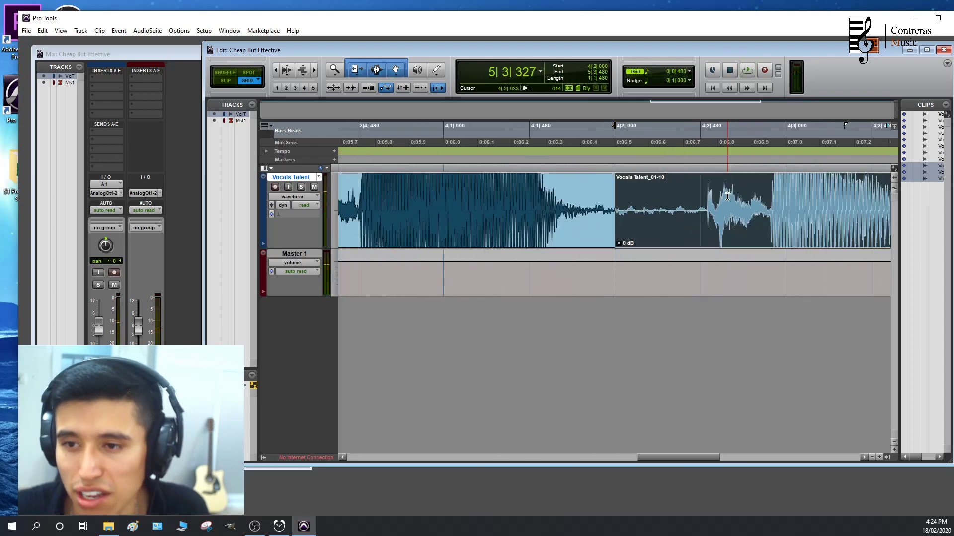
{"action": "scroll", "coordinate": [599, 212], "scroll_direction": "right", "scroll_amount": 5}
{"action": "scroll", "coordinate": [597, 212], "scroll_direction": "down", "scroll_amount": 2}
{"action": "scroll", "coordinate": [596, 225], "scroll_direction": "left", "scroll_amount": 4}
{"action": "scroll", "coordinate": [596, 225], "scroll_direction": "left", "scroll_amount": 2}
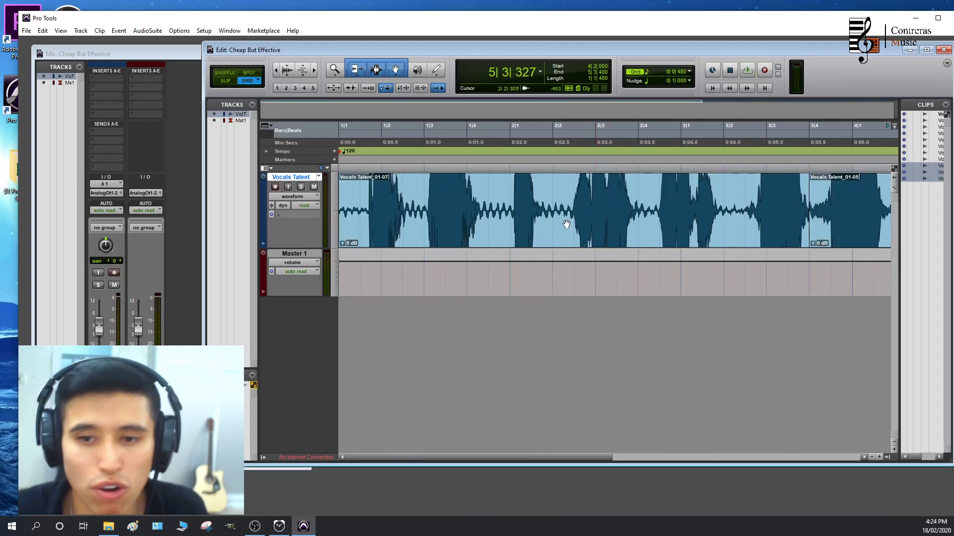
{"action": "scroll", "coordinate": [562, 206], "scroll_direction": "down", "scroll_amount": 1}
{"action": "left_click", "coordinate": [746, 192]}
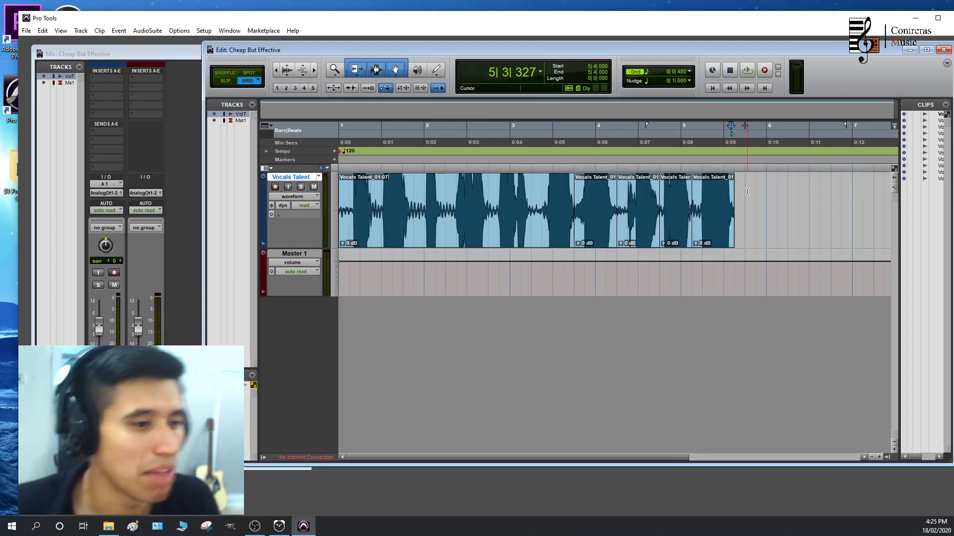
Set up a bounce to disk with the file name Amazing Countback and the Interleaved format
{"action": "left_click", "coordinate": [27, 30]}
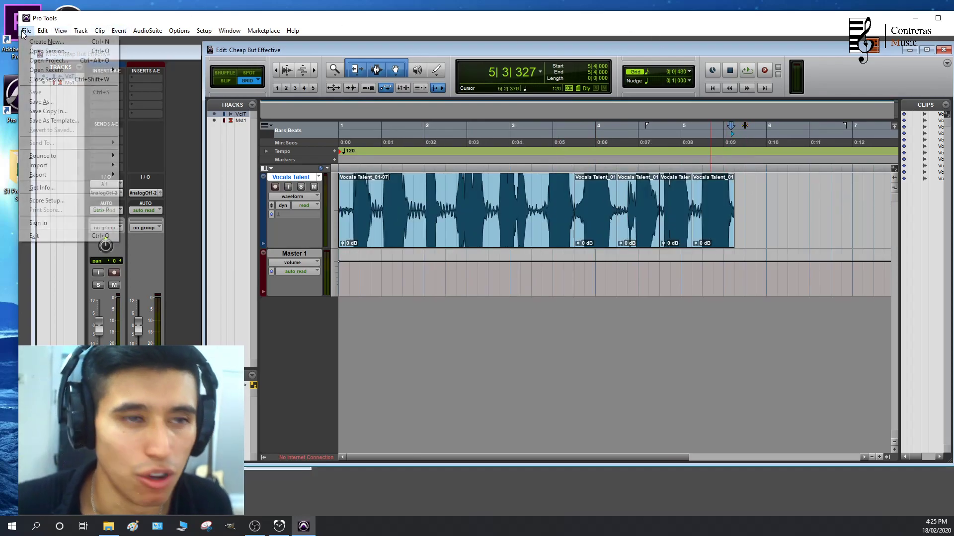
{"action": "mouse_move", "coordinate": [99, 156]}
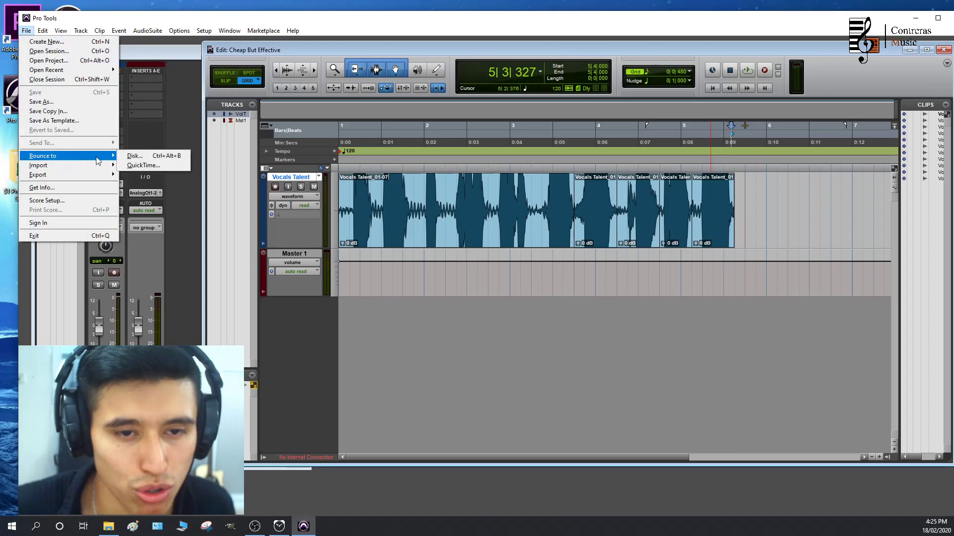
{"action": "left_click", "coordinate": [133, 156]}
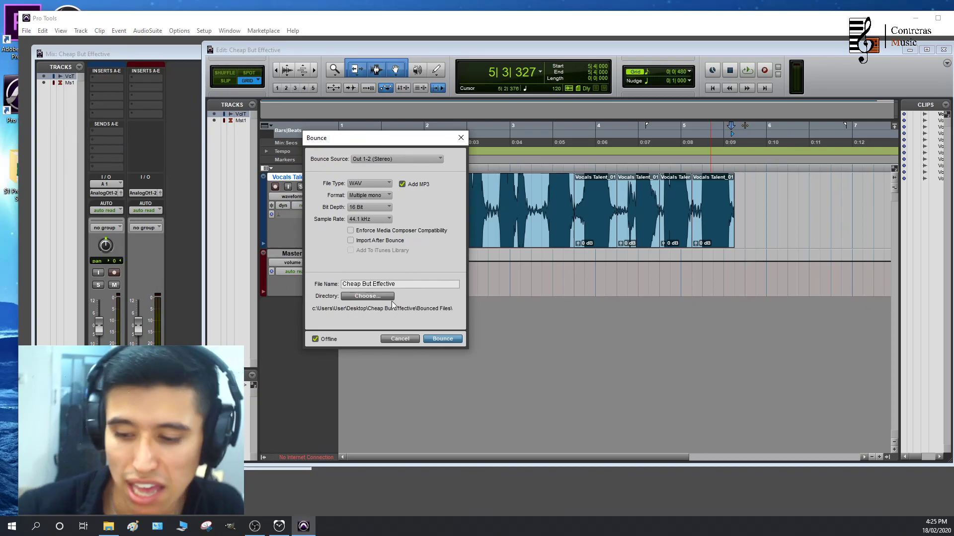
{"action": "triple_click", "coordinate": [417, 285]}
{"action": "type", "text": "Amazing Countback"}
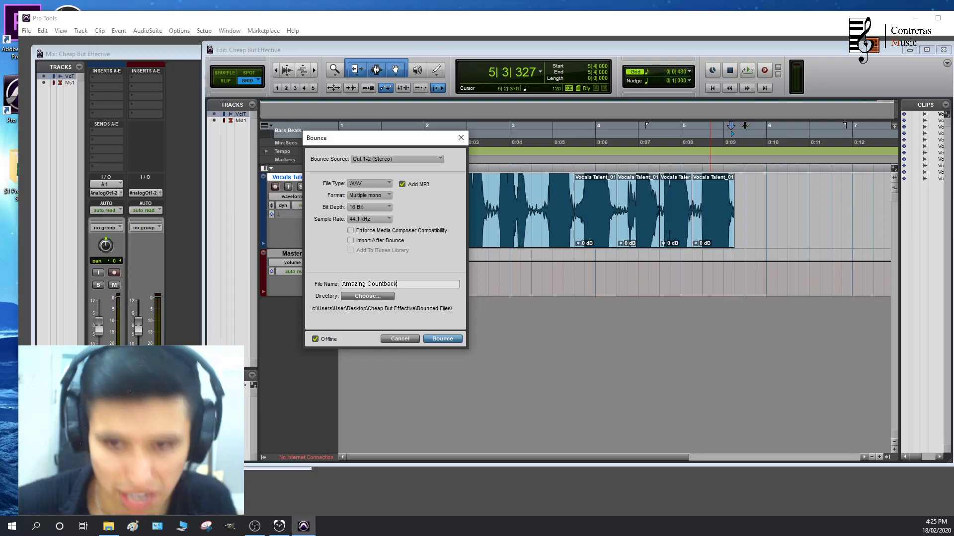
{"action": "left_click", "coordinate": [368, 192]}
{"action": "left_click", "coordinate": [383, 217]}
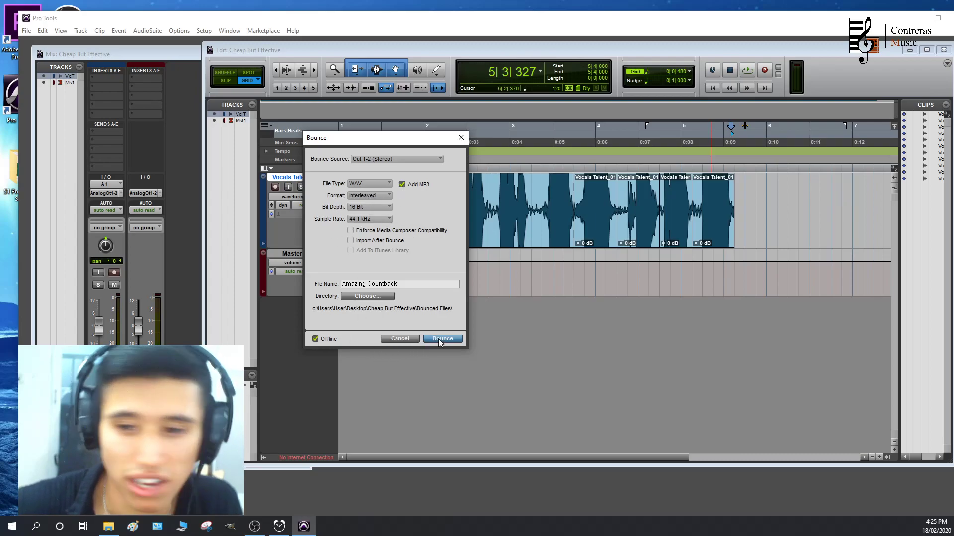
Start the bounce and tag the MP3 with artist Myself genuiooooous producer and genre Chorus
{"action": "left_click_drag", "start_coordinate": [0, 203], "coordinate": [429, 144]}
{"action": "left_click", "coordinate": [364, 242]}
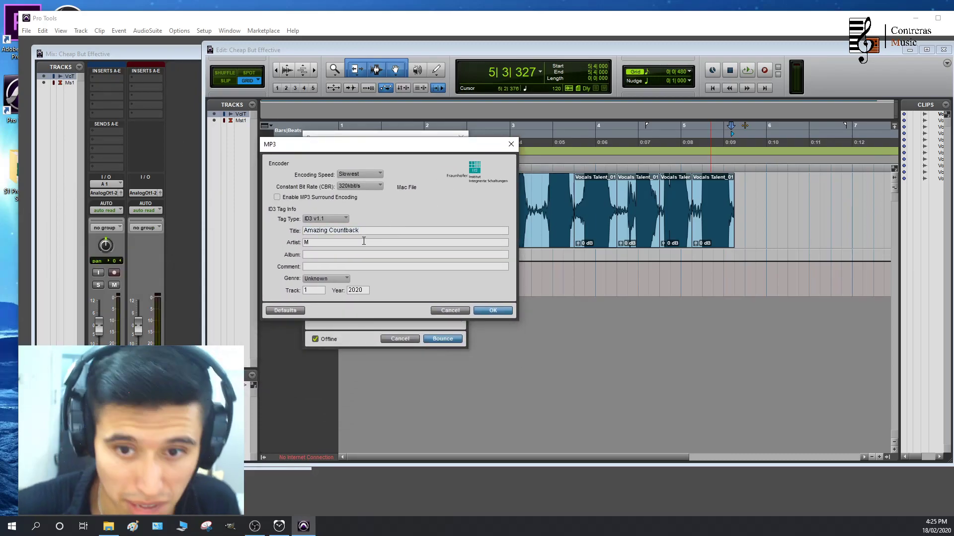
{"action": "type", "text": "Myself"}
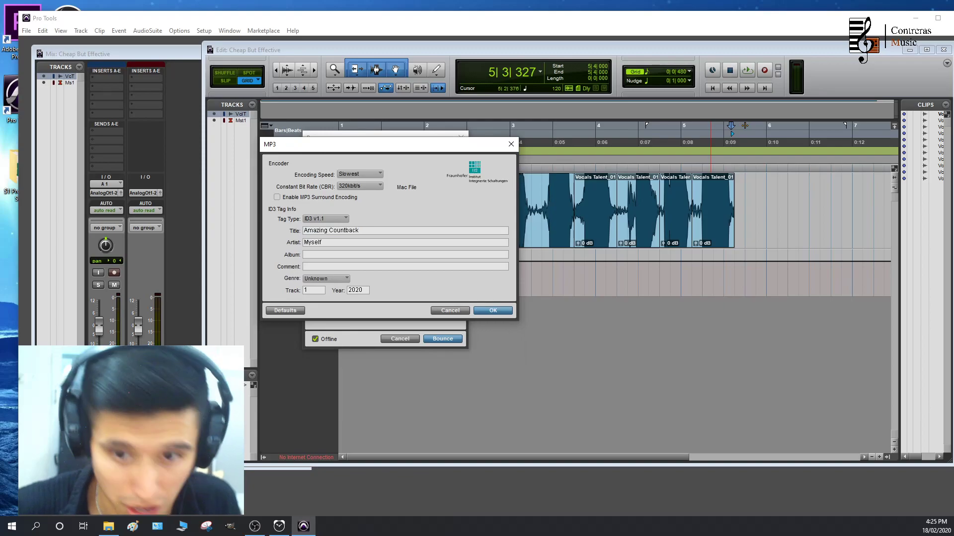
{"action": "type", "text": " genuiooooous producer"}
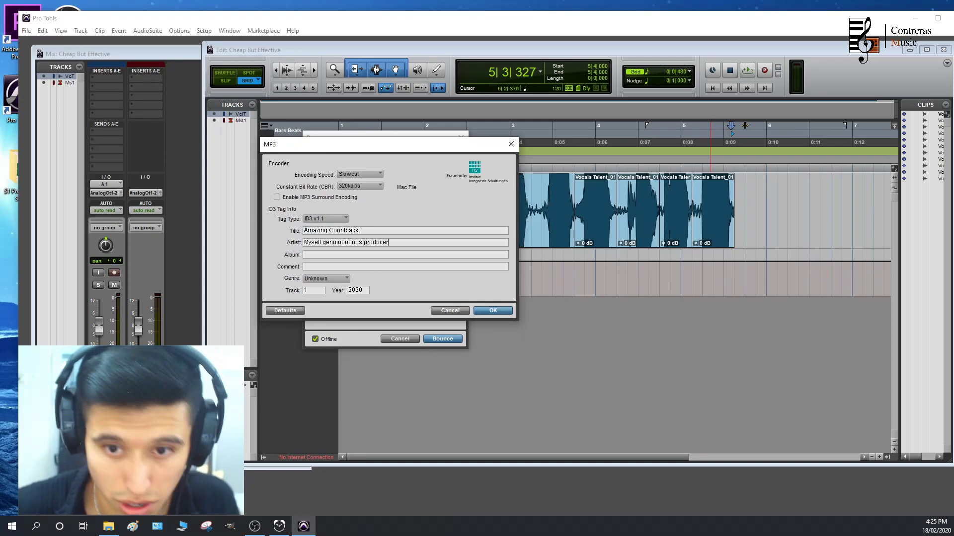
{"action": "left_click", "coordinate": [332, 279]}
{"action": "left_click", "coordinate": [342, 208]}
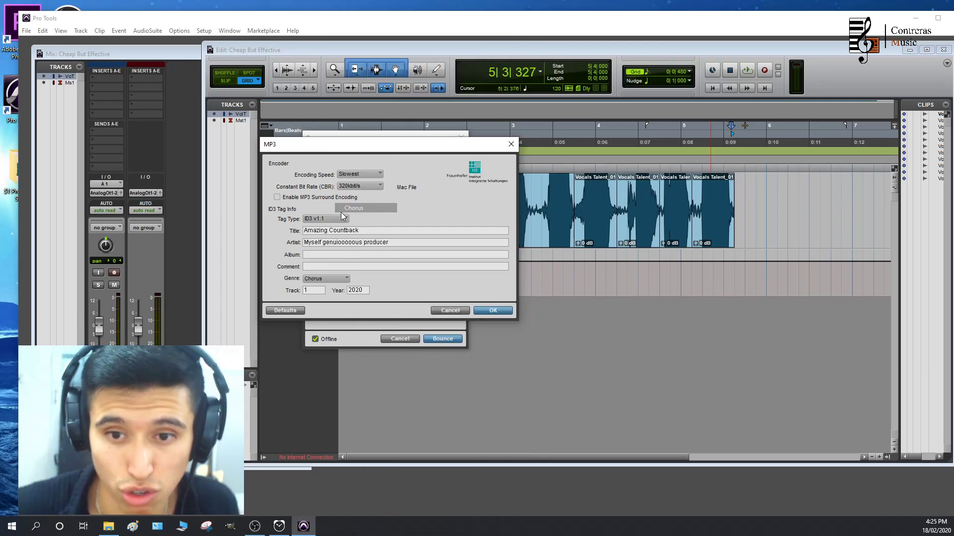
{"action": "left_click", "coordinate": [492, 311]}
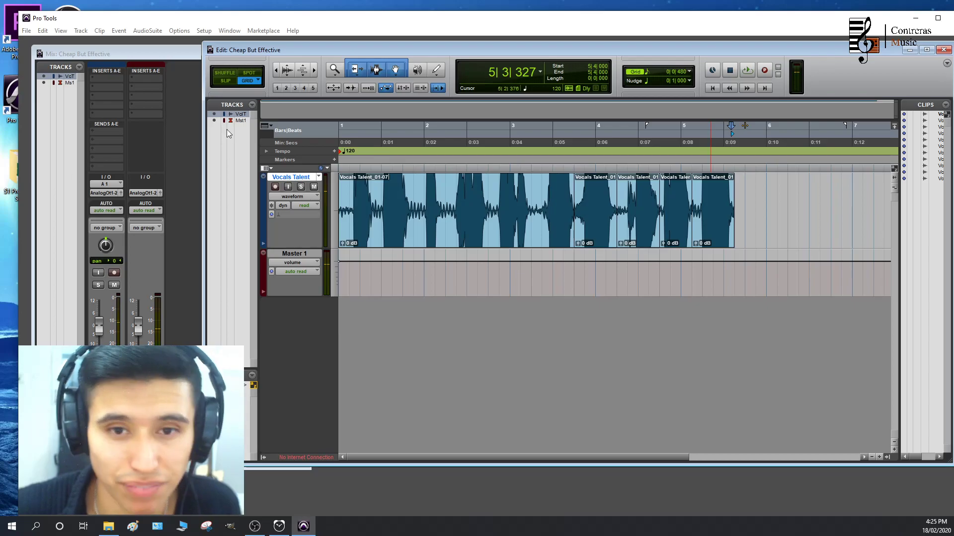
Reopen the bounce-to-disk settings for the session to review them
{"action": "left_click", "coordinate": [916, 18]}
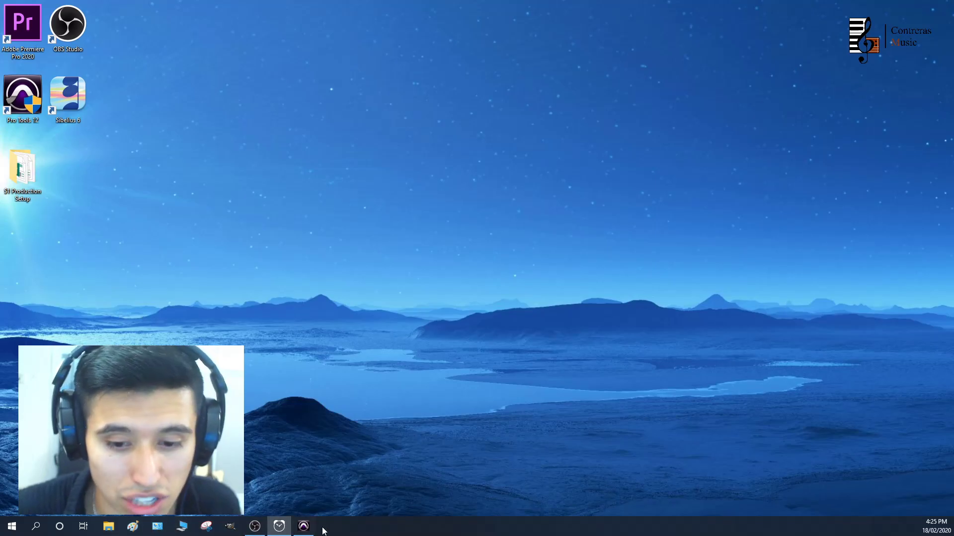
{"action": "left_click", "coordinate": [305, 528]}
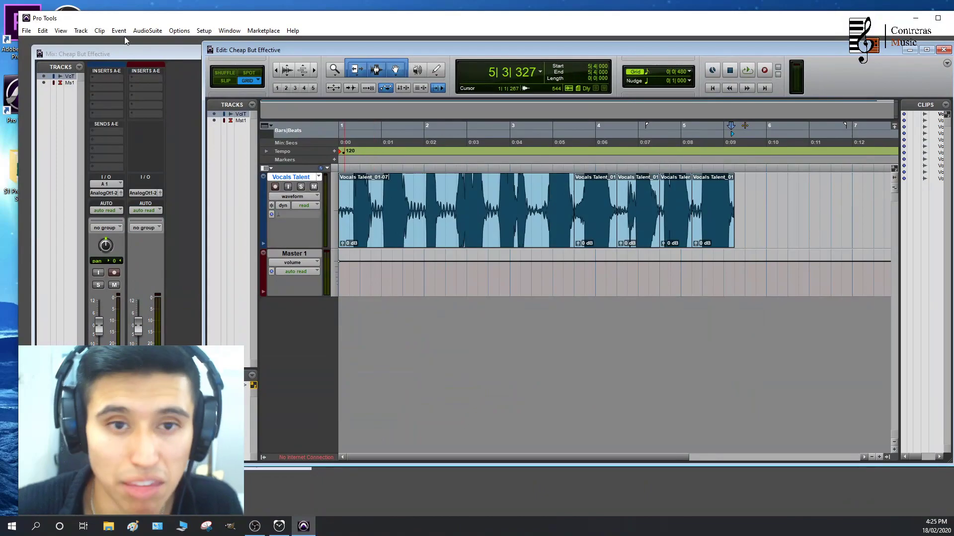
{"action": "left_click", "coordinate": [26, 31]}
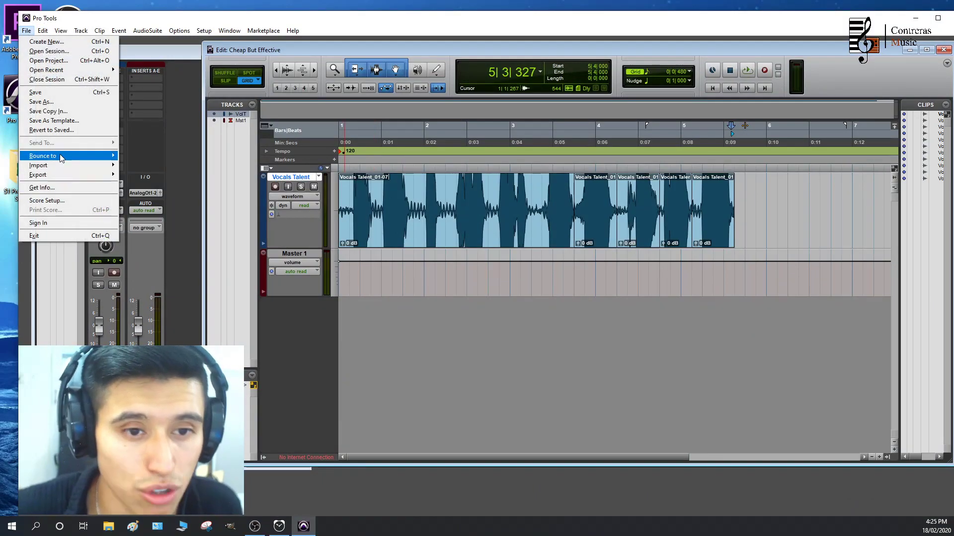
{"action": "mouse_move", "coordinate": [60, 158]}
{"action": "left_click", "coordinate": [139, 157]}
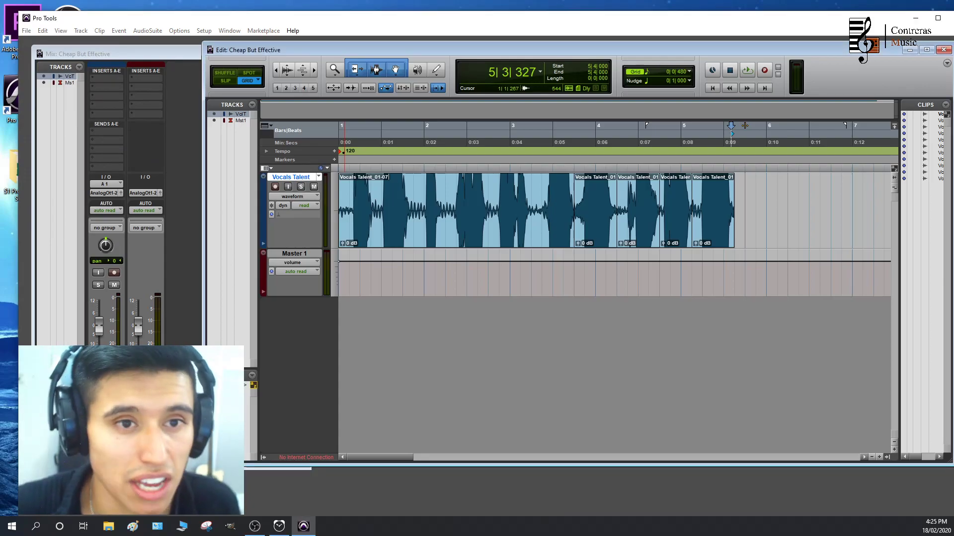
{"action": "left_click", "coordinate": [26, 31]}
{"action": "mouse_move", "coordinate": [72, 158]}
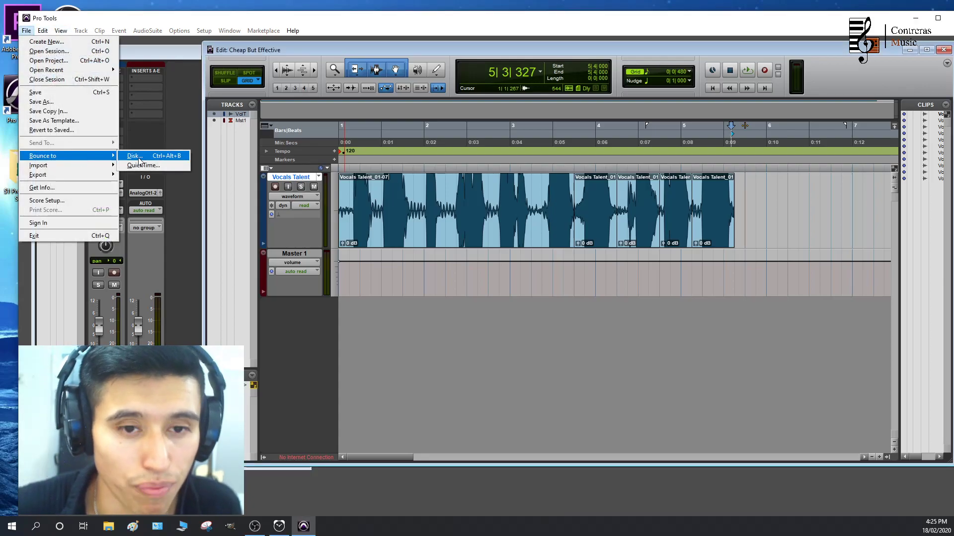
{"action": "left_click", "coordinate": [133, 161]}
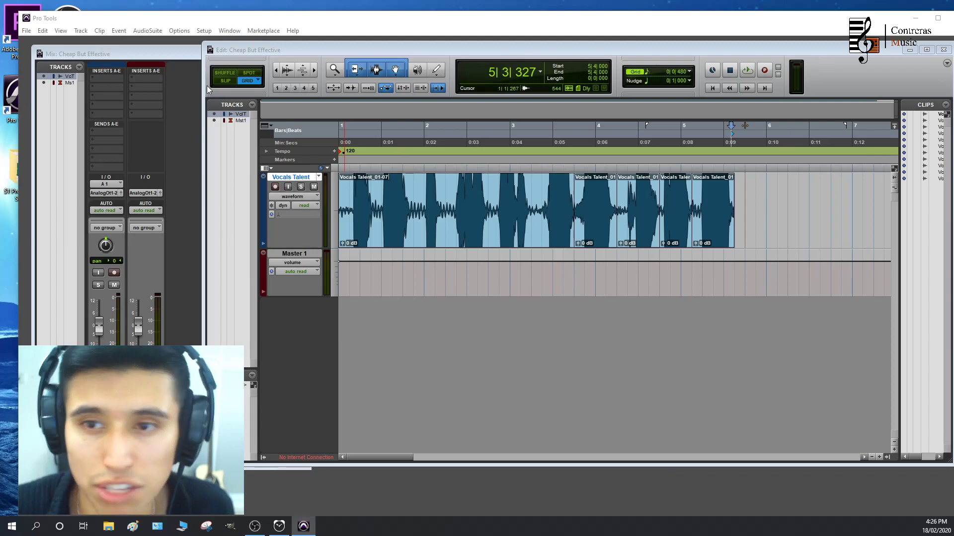
{"action": "key", "text": "alt+Tab"}
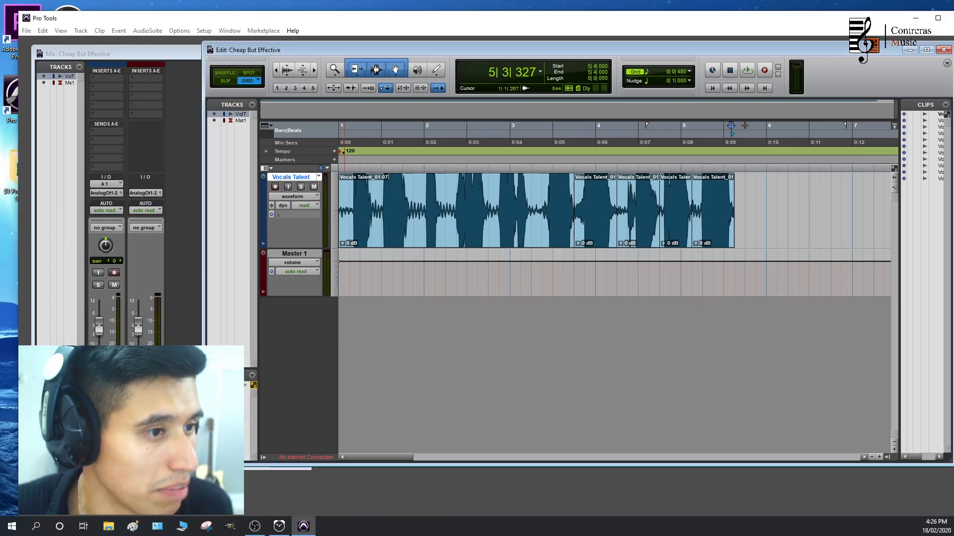
{"action": "key", "text": "alt+Tab"}
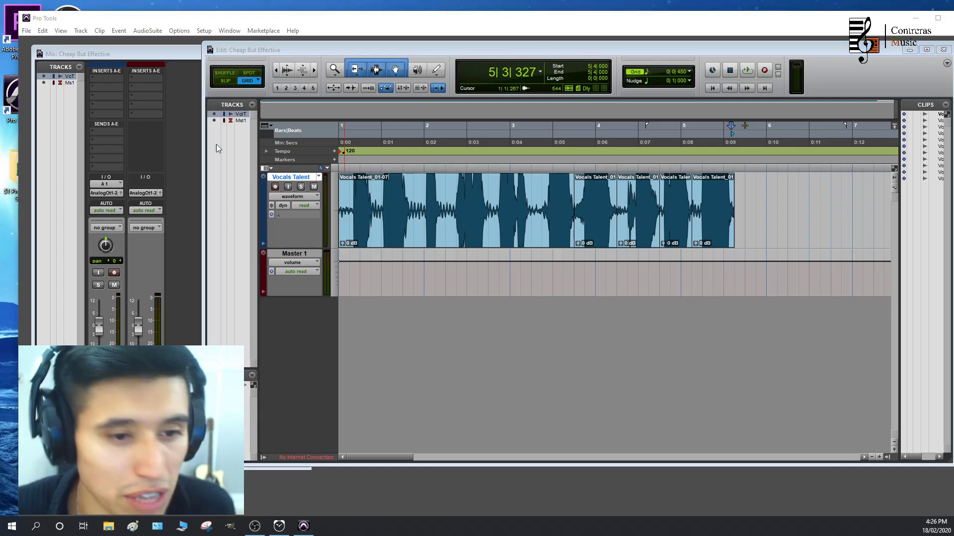
Switch to File Explorer, open the session's Bounced Files folder, and play the Amazing Countback MP3 in the music player
{"action": "left_click", "coordinate": [916, 18]}
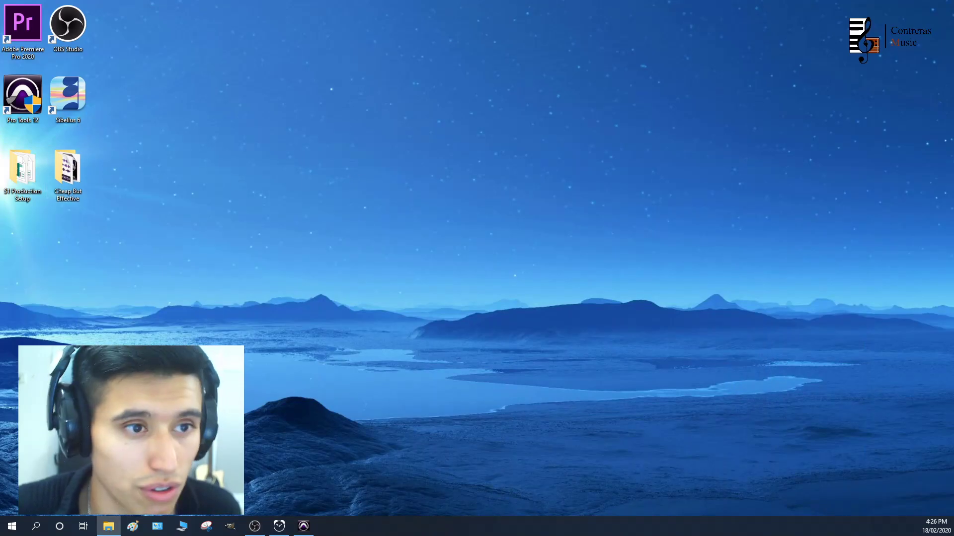
{"action": "double_click", "coordinate": [458, 165]}
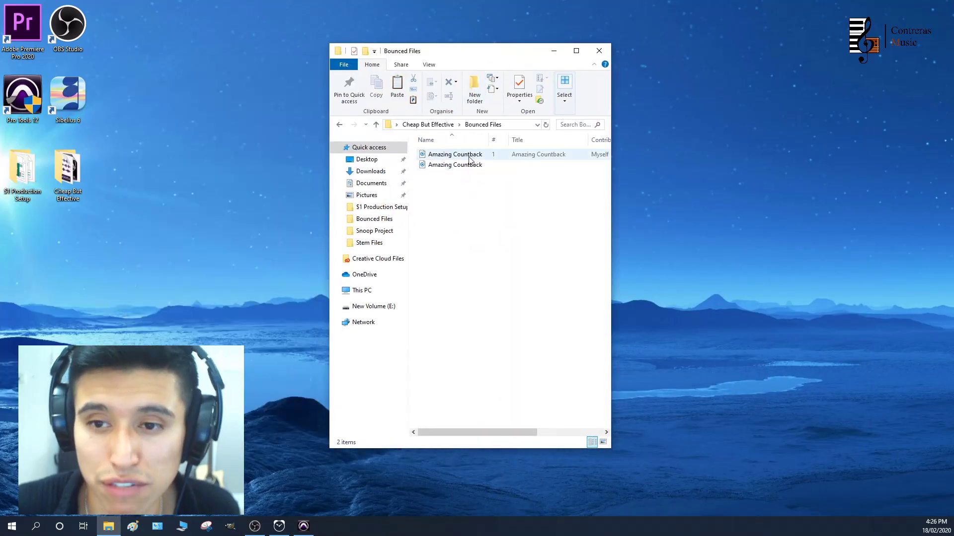
{"action": "left_click_drag", "start_coordinate": [610, 133], "coordinate": [857, 138]}
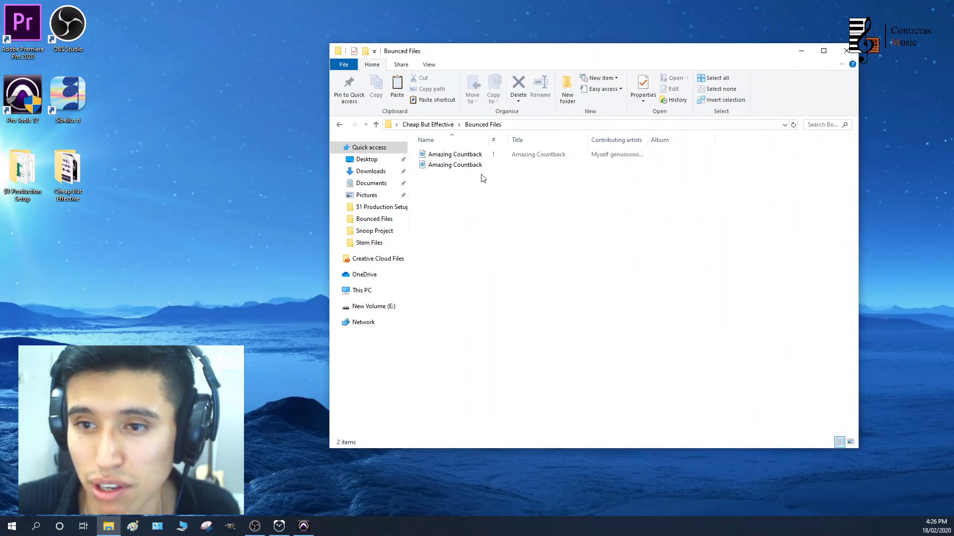
{"action": "left_click", "coordinate": [461, 157]}
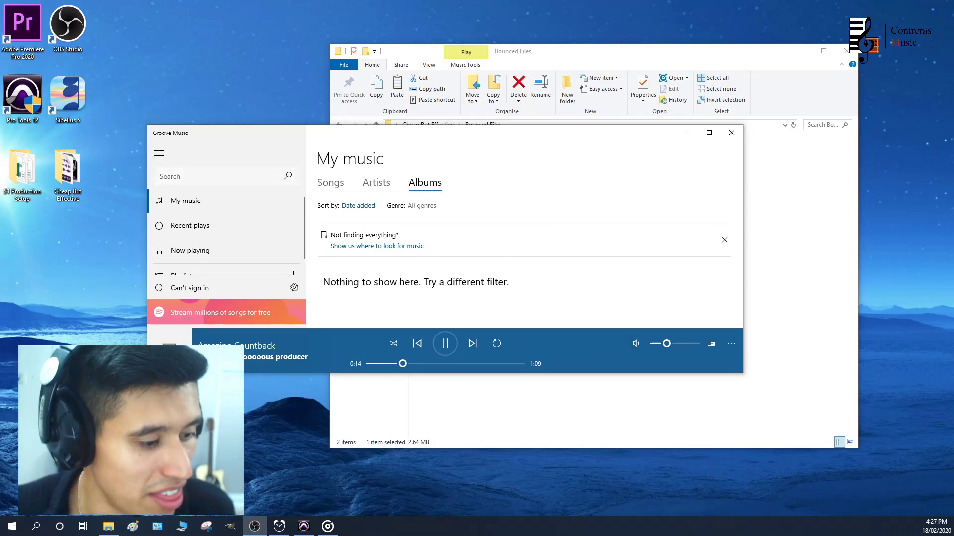
{"action": "left_click", "coordinate": [731, 133]}
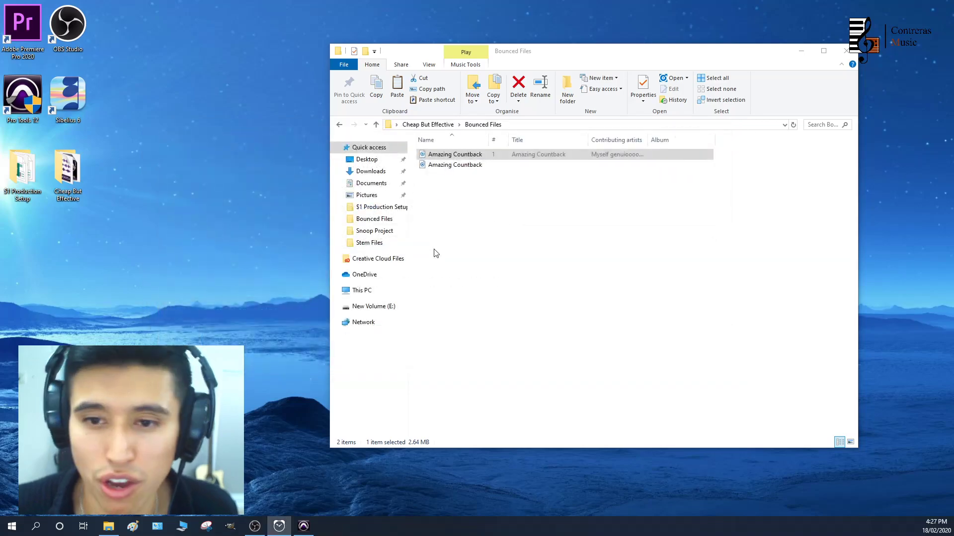
Switch back to Pro Tools and import Amazing Countback from Bounced Files into the Audio Files folder, on a new track at Session Start
{"action": "left_click", "coordinate": [304, 529]}
{"action": "left_click", "coordinate": [26, 31]}
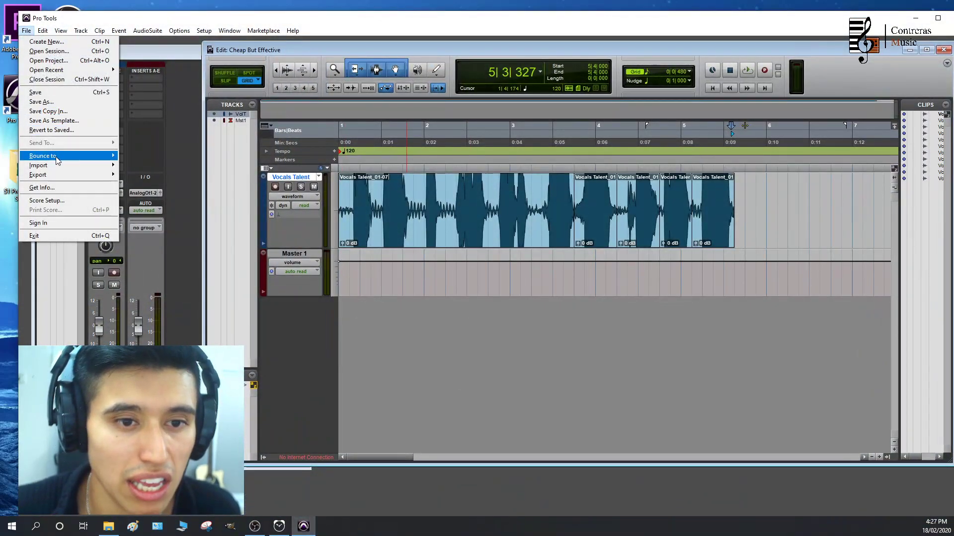
{"action": "mouse_move", "coordinate": [60, 164]}
{"action": "left_click", "coordinate": [149, 178]}
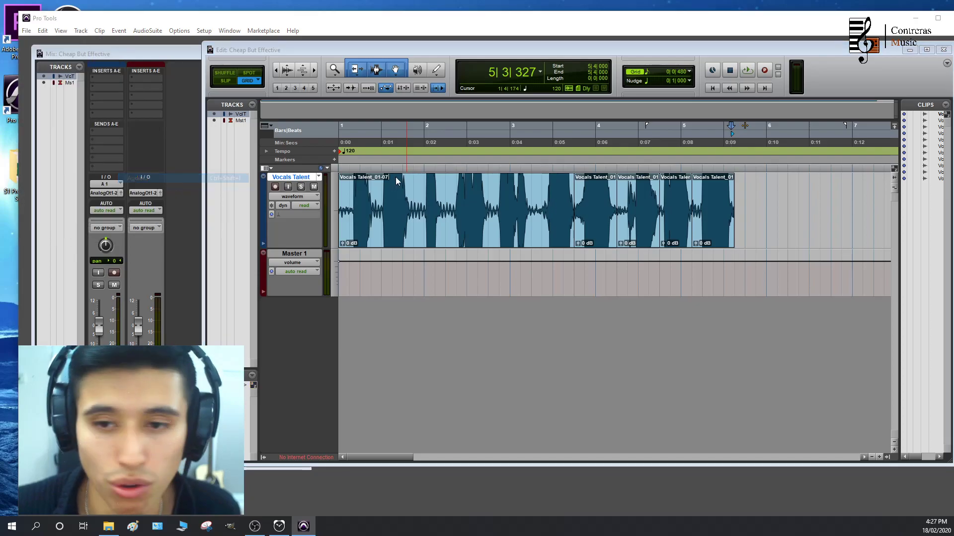
{"action": "left_click", "coordinate": [269, 144]}
{"action": "left_click", "coordinate": [364, 136]}
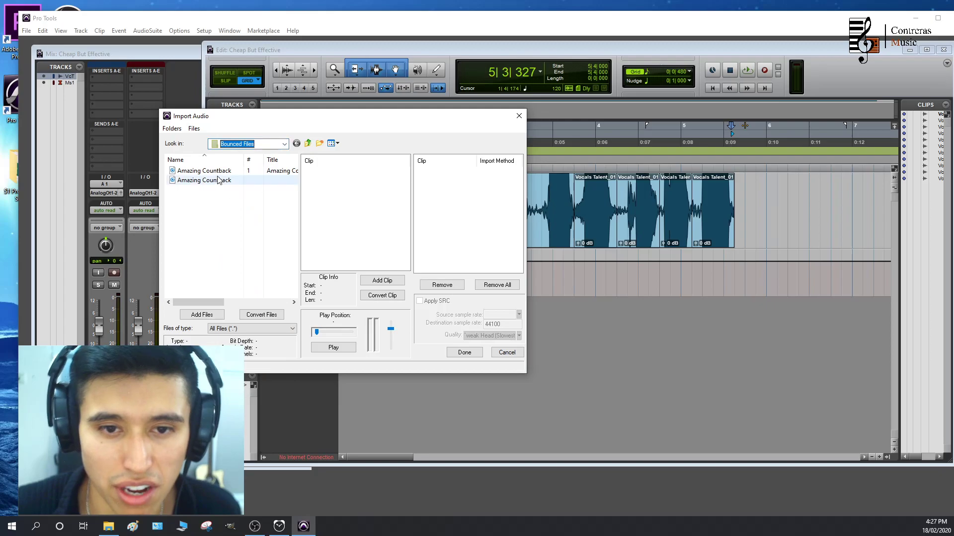
{"action": "double_click", "coordinate": [218, 172]}
{"action": "left_click", "coordinate": [465, 352]}
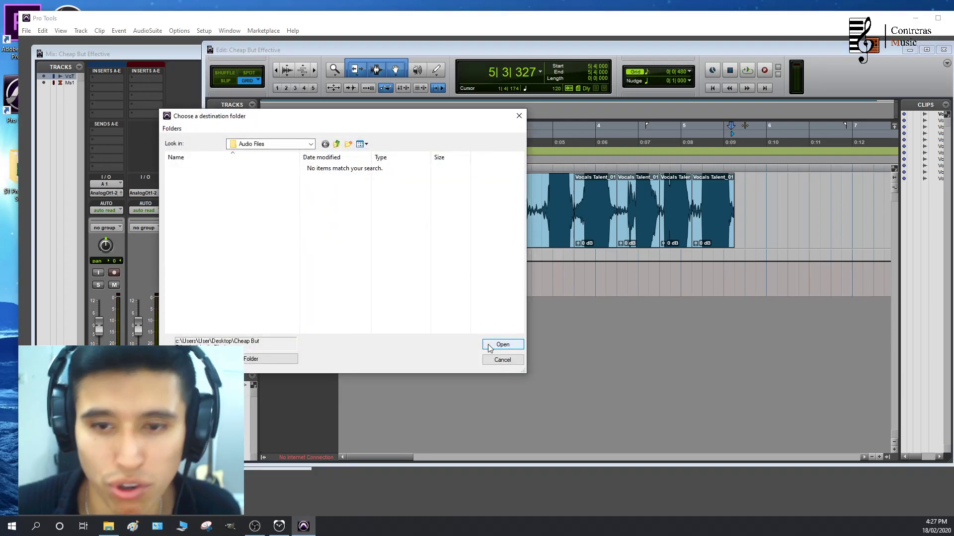
{"action": "left_click", "coordinate": [277, 357]}
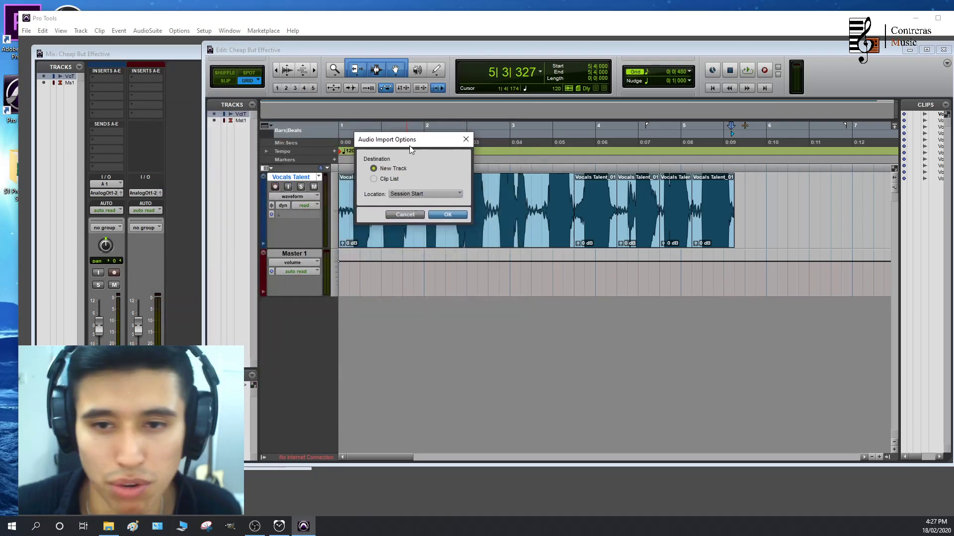
{"action": "left_click", "coordinate": [447, 215]}
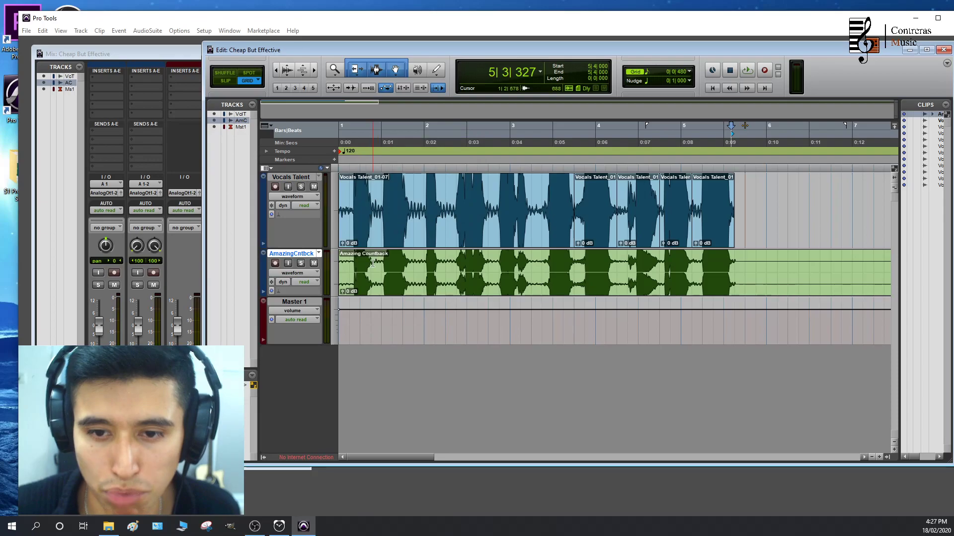
Play from near the session start, comparing the imported Amazing Countback track soloed and together with the vocal track
{"action": "left_click", "coordinate": [355, 137]}
{"action": "key", "text": "space"}
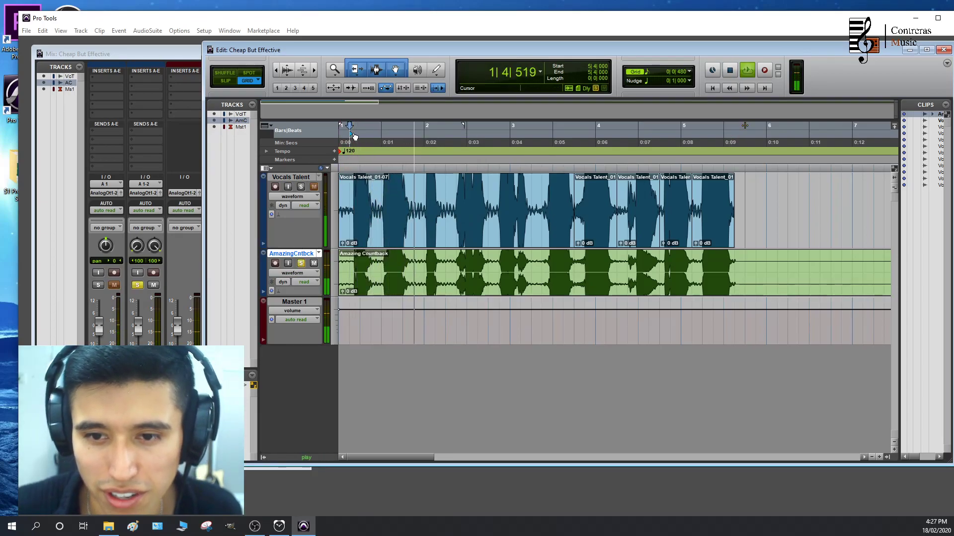
{"action": "left_click", "coordinate": [300, 264]}
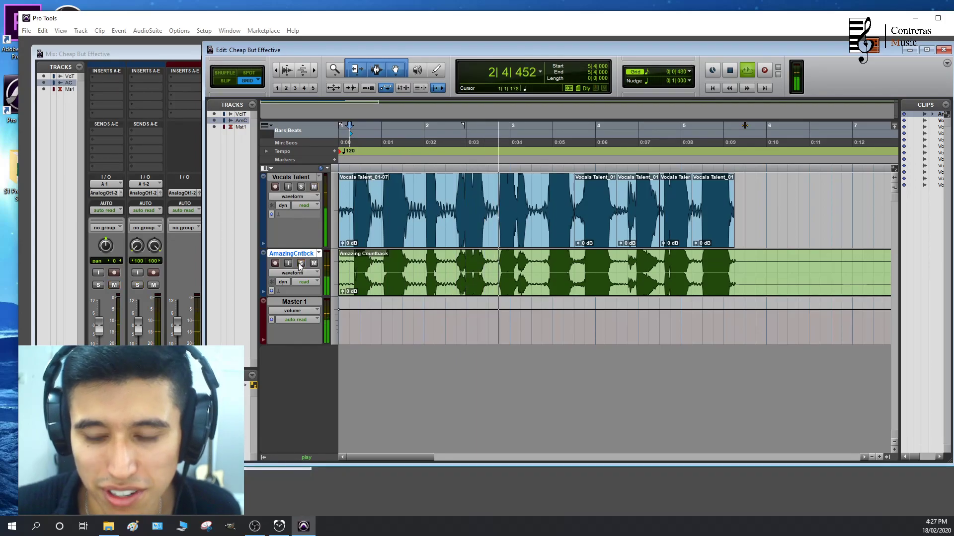
{"action": "key", "text": "space"}
Switch to Slip mode, shift the Amazing Countback clip to 1|1|316, and play it against the vocal track
{"action": "left_click", "coordinate": [392, 294]}
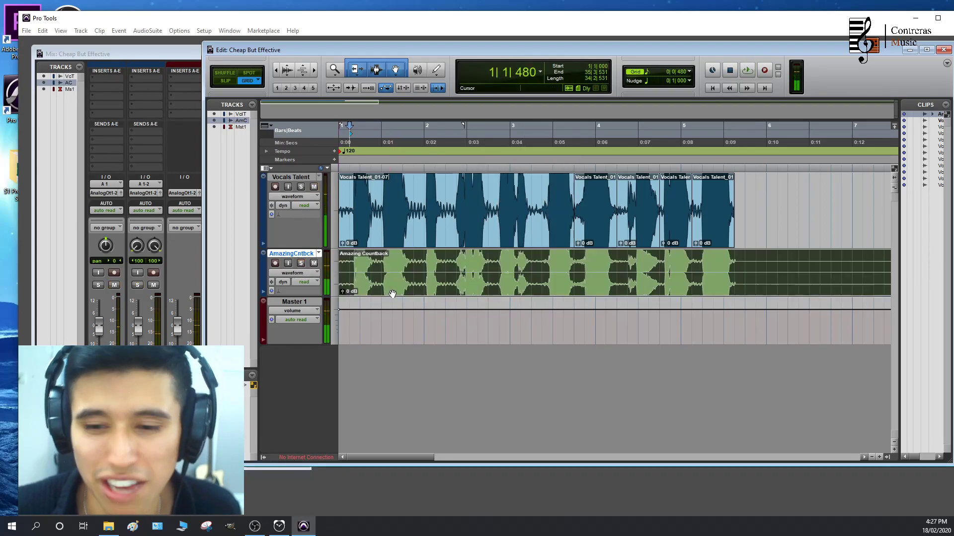
{"action": "scroll", "coordinate": [392, 294], "scroll_direction": "up", "scroll_amount": 4}
{"action": "scroll", "coordinate": [403, 293], "scroll_direction": "right", "scroll_amount": 3}
{"action": "left_click", "coordinate": [225, 82]}
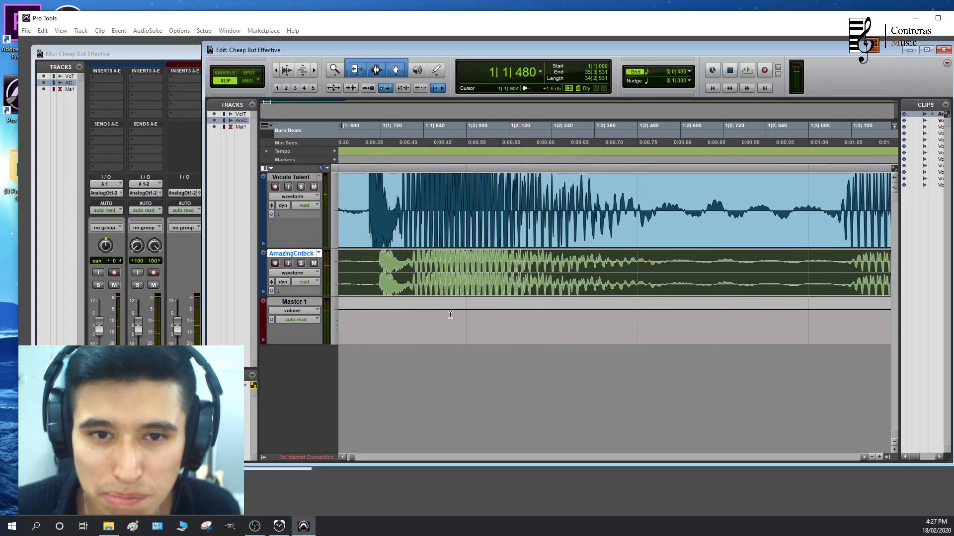
{"action": "left_click_drag", "start_coordinate": [415, 293], "coordinate": [426, 288]}
{"action": "scroll", "coordinate": [425, 283], "scroll_direction": "down", "scroll_amount": 1}
{"action": "left_click", "coordinate": [422, 141]}
{"action": "key", "text": "space"}
{"action": "scroll", "coordinate": [602, 279], "scroll_direction": "down", "scroll_amount": 2}
{"action": "left_click_drag", "start_coordinate": [435, 294], "coordinate": [447, 293]}
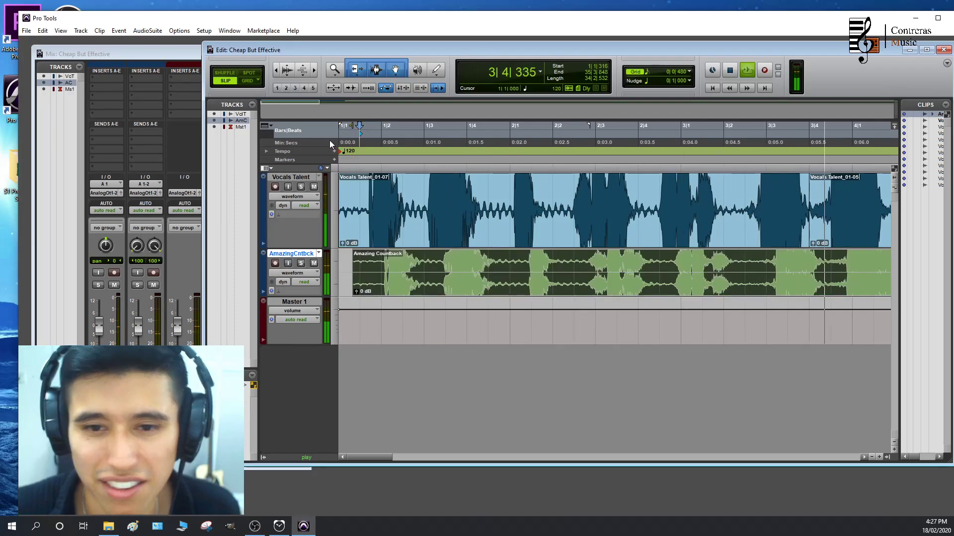
{"action": "key", "text": "space"}
Move the Amazing Countback clip back to 1|1|000, aligned with the vocals, and switch back to Grid mode
{"action": "scroll", "coordinate": [477, 292], "scroll_direction": "down", "scroll_amount": 1}
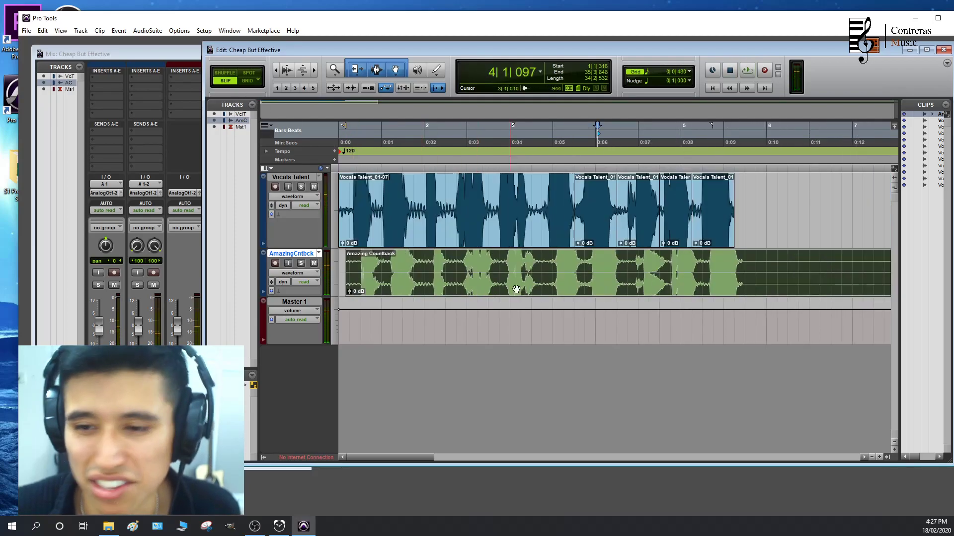
{"action": "scroll", "coordinate": [506, 292], "scroll_direction": "down", "scroll_amount": 1}
{"action": "scroll", "coordinate": [469, 273], "scroll_direction": "up", "scroll_amount": 1}
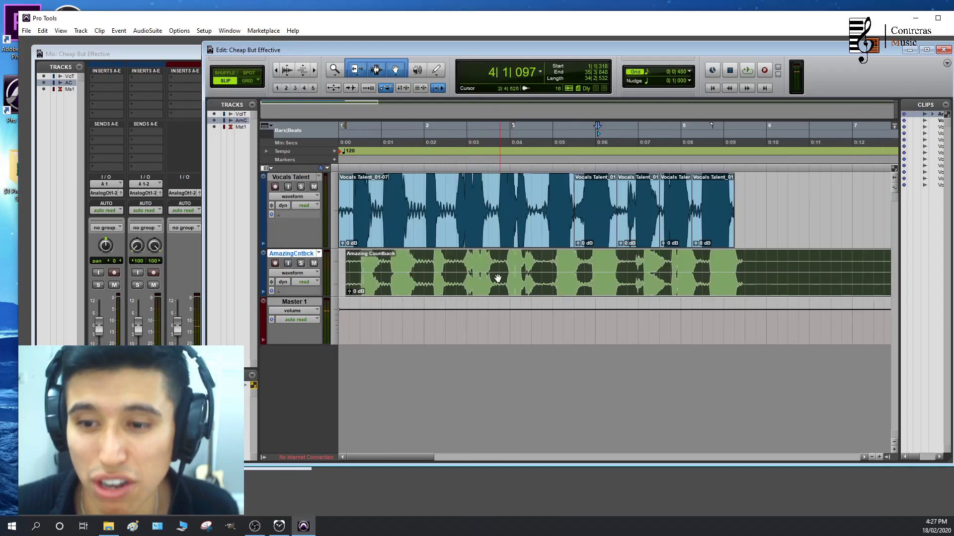
{"action": "left_click", "coordinate": [753, 231]}
{"action": "left_click_drag", "start_coordinate": [510, 293], "coordinate": [419, 281]}
{"action": "left_click", "coordinate": [245, 81]}
{"action": "scroll", "coordinate": [419, 283], "scroll_direction": "up", "scroll_amount": 1}
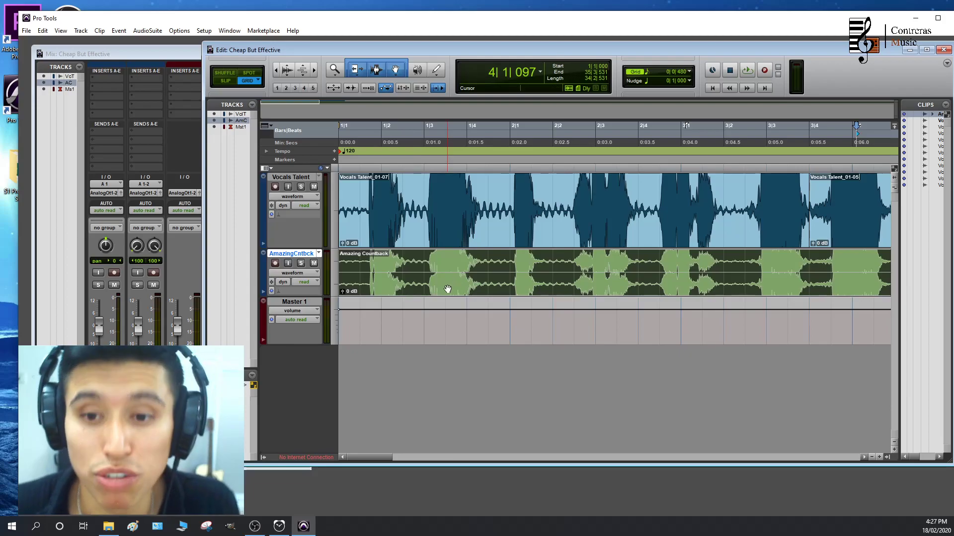
Delete the Amazing Countback clip and its emptied track from the session
{"action": "key", "text": "Delete"}
{"action": "double_click", "coordinate": [299, 255]}
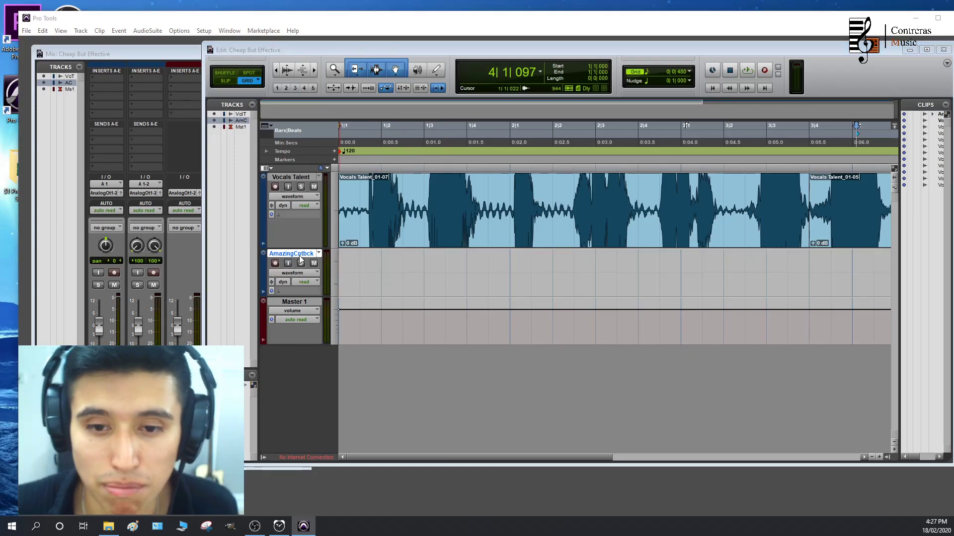
{"action": "key", "text": "Escape"}
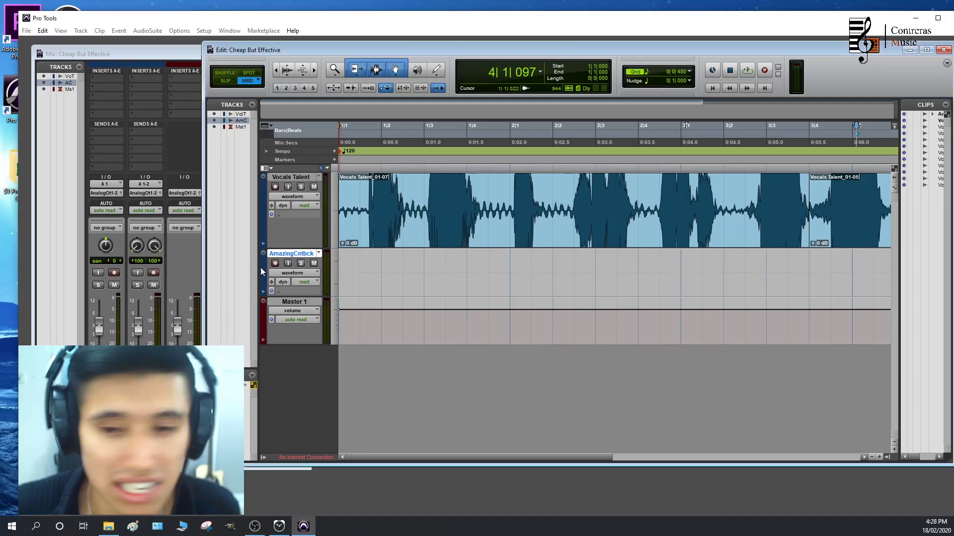
{"action": "right_click", "coordinate": [284, 255]}
{"action": "left_click", "coordinate": [316, 367]}
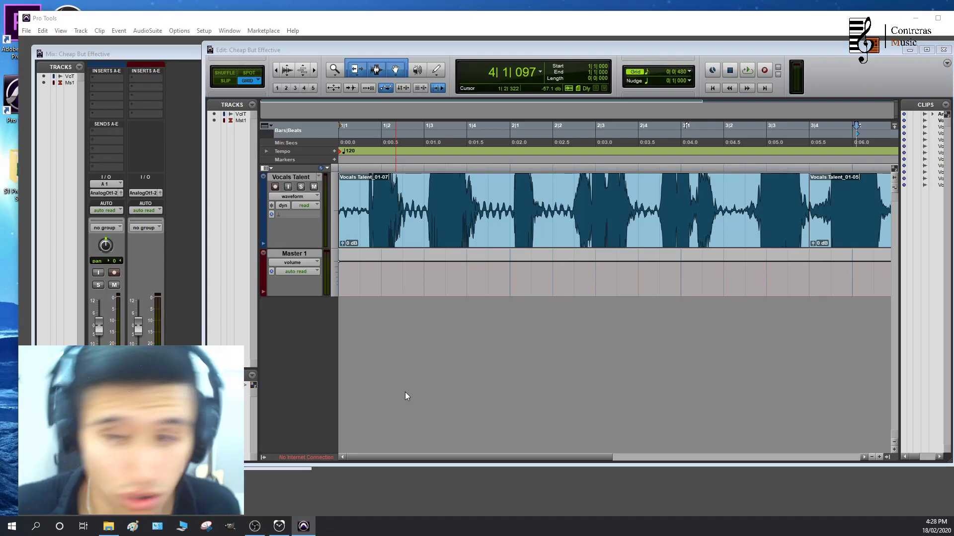
Add three new mono audio tracks to the session
{"action": "key", "text": "ctrl+shift+n"}
{"action": "left_click_drag", "start_coordinate": [521, 141], "coordinate": [522, 149]}
{"action": "type", "text": "2"}
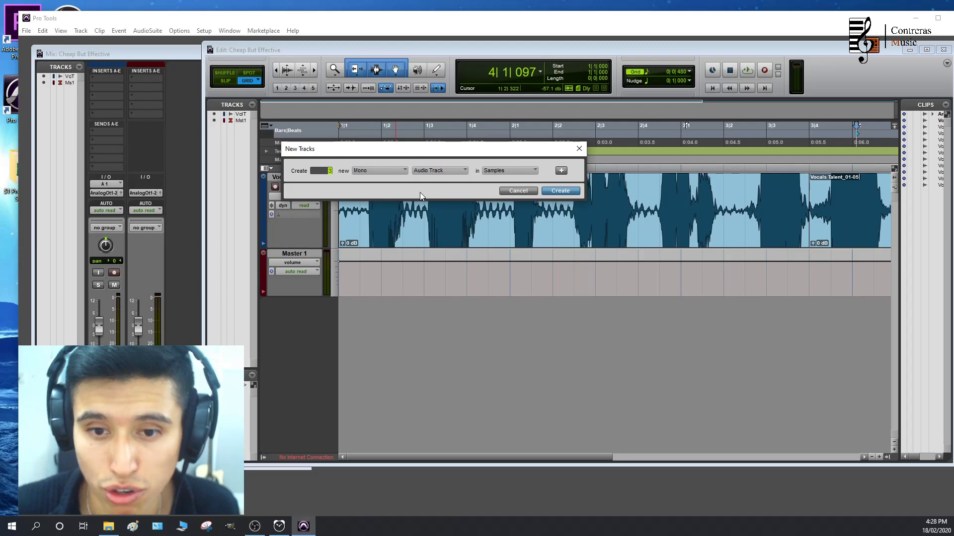
{"action": "key", "text": "Return"}
Rename the first new audio track as Bass and the second as Beat
{"action": "double_click", "coordinate": [295, 304]}
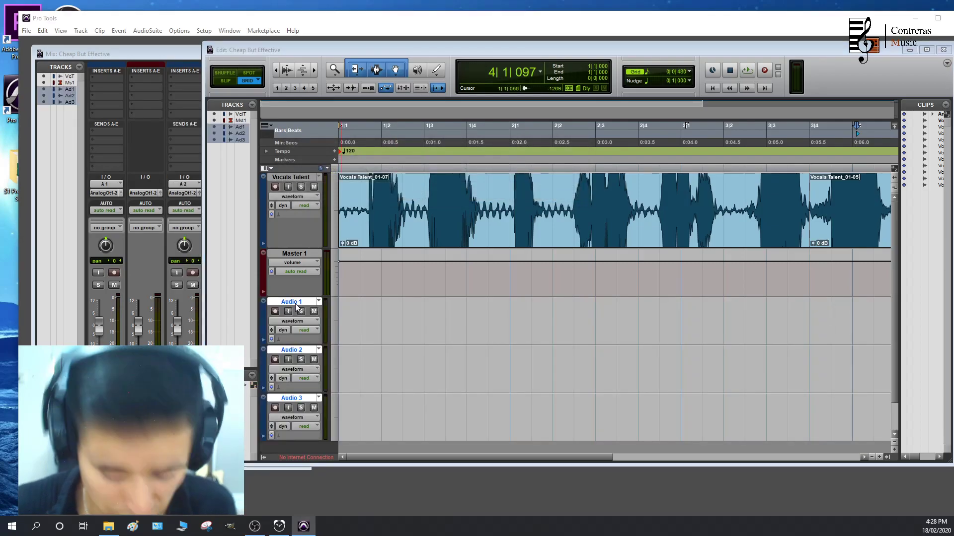
{"action": "type", "text": "Bass"}
{"action": "key", "text": "Return"}
{"action": "double_click", "coordinate": [291, 350]}
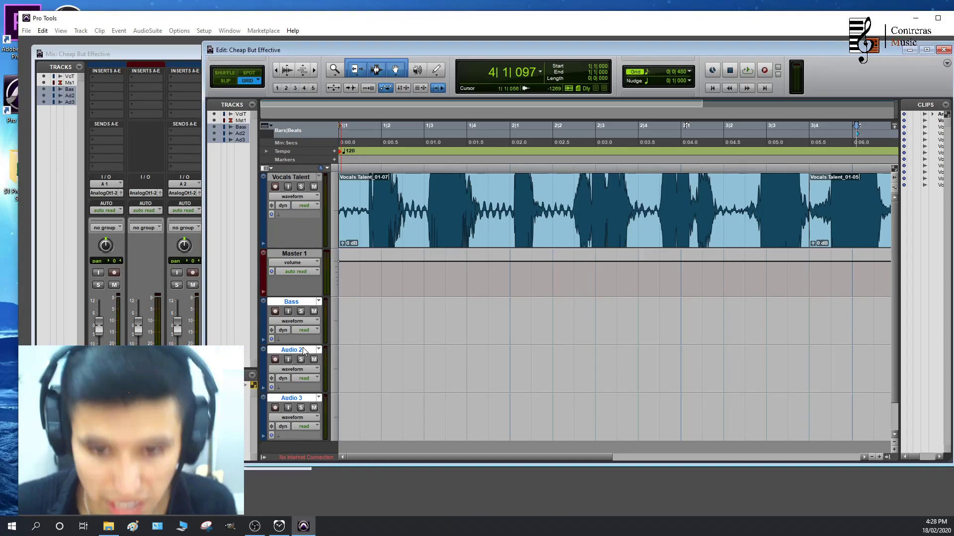
{"action": "type", "text": "Beat"}
{"action": "key", "text": "Return"}
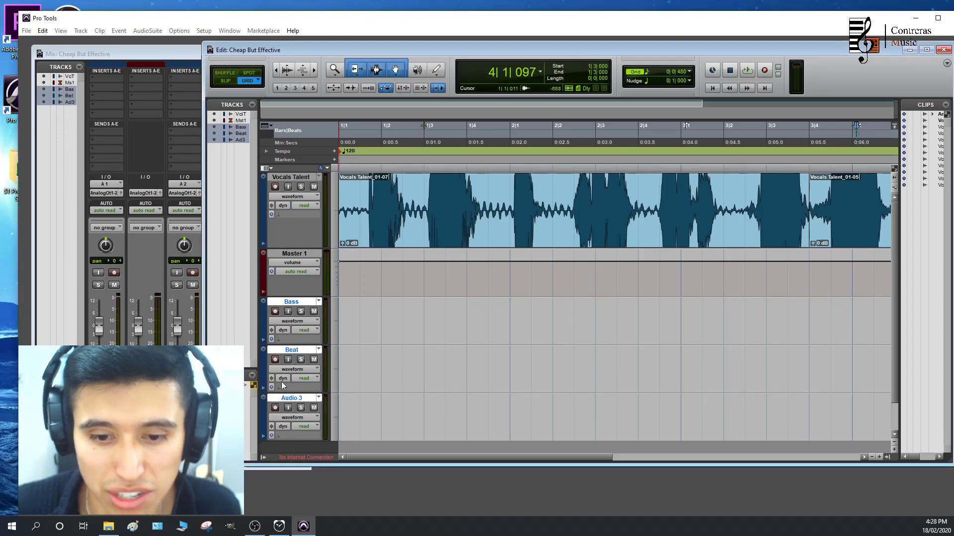
Delete the unneeded Audio 3 track
{"action": "left_click", "coordinate": [293, 349], "text": "ctrl"}
{"action": "left_click", "coordinate": [305, 302], "text": "ctrl"}
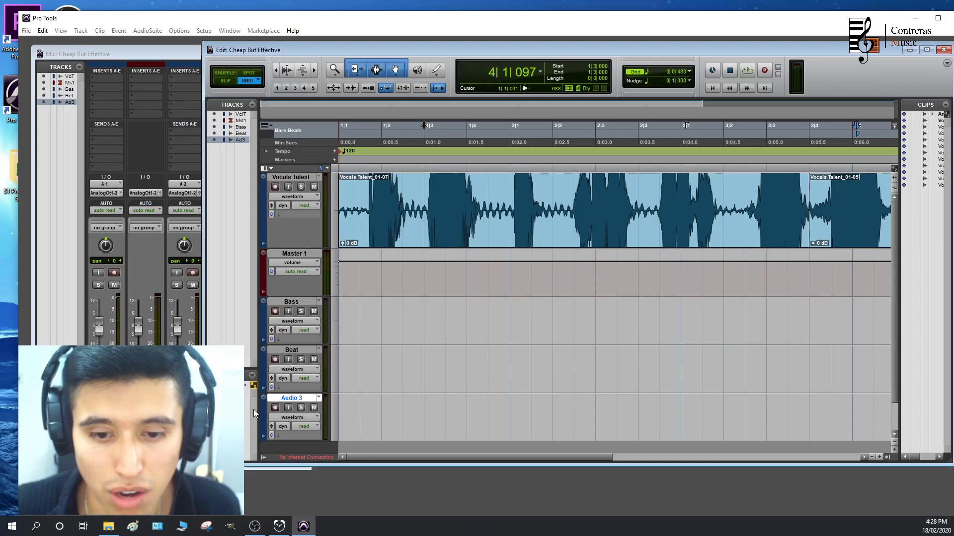
{"action": "right_click", "coordinate": [282, 396]}
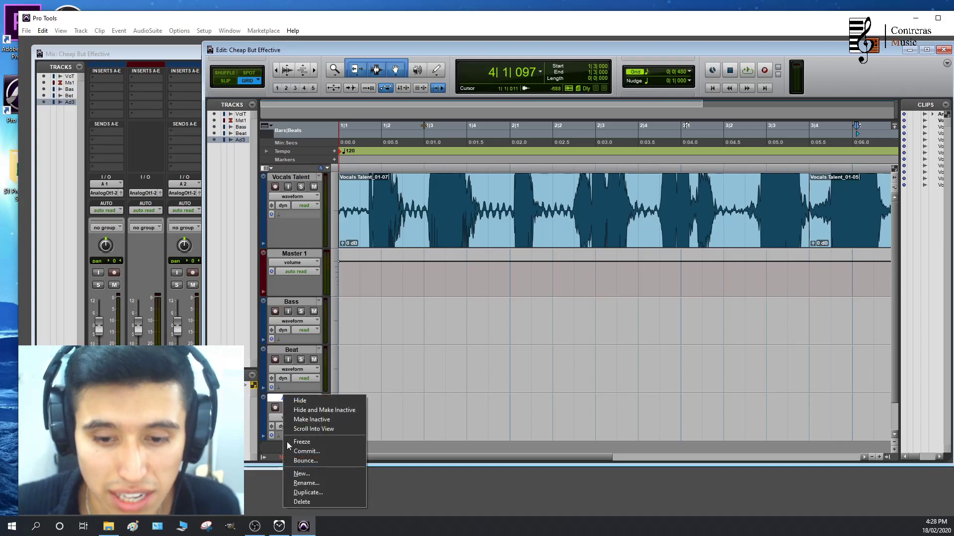
{"action": "left_click", "coordinate": [305, 502]}
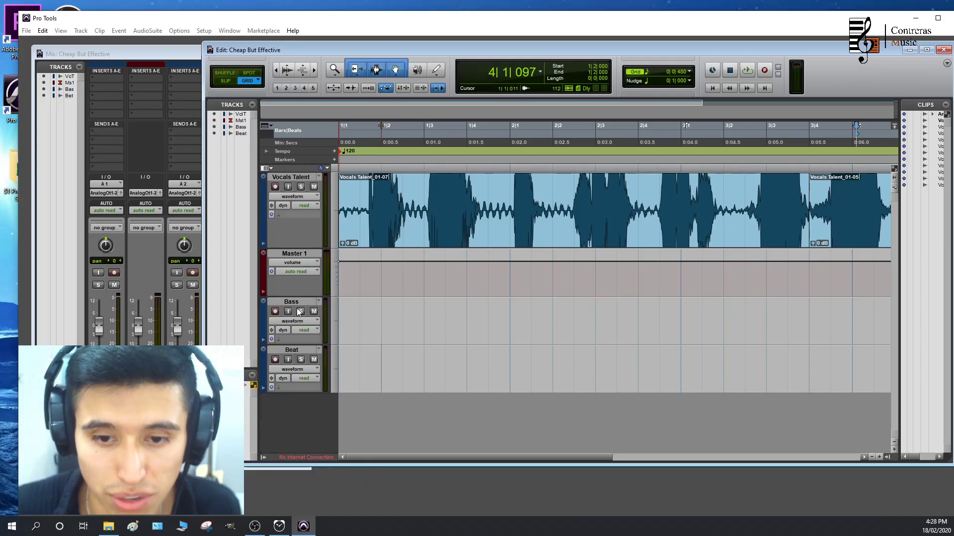
Move the Edit window aside to expose the Bass and Beat channel strips in the Mix window, leaving Bass disarmed
{"action": "left_click", "coordinate": [275, 312]}
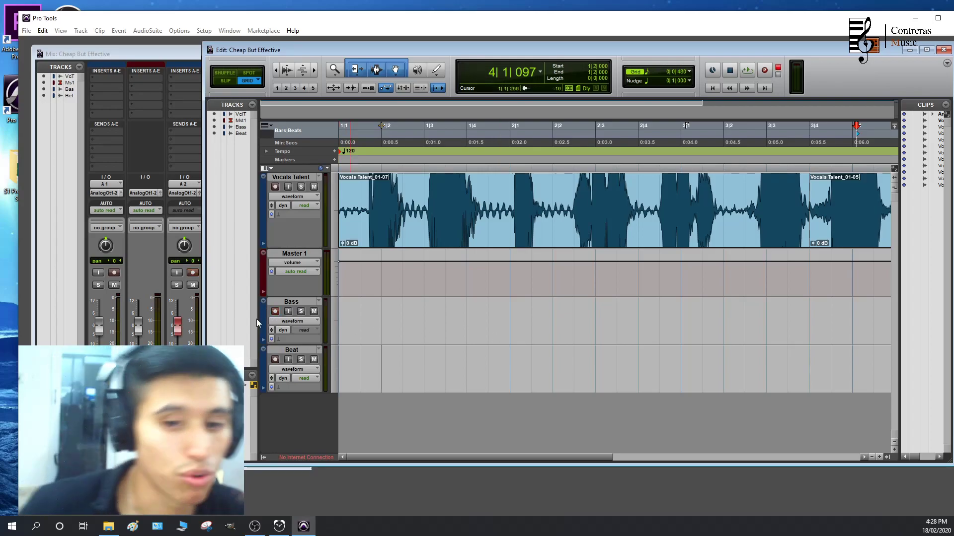
{"action": "left_click", "coordinate": [427, 309]}
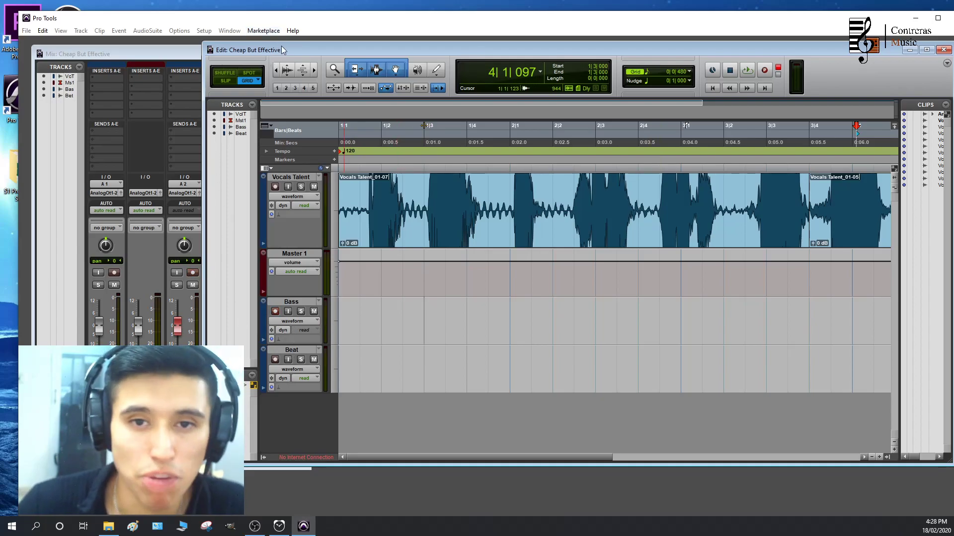
{"action": "left_click_drag", "start_coordinate": [282, 55], "coordinate": [326, 70]}
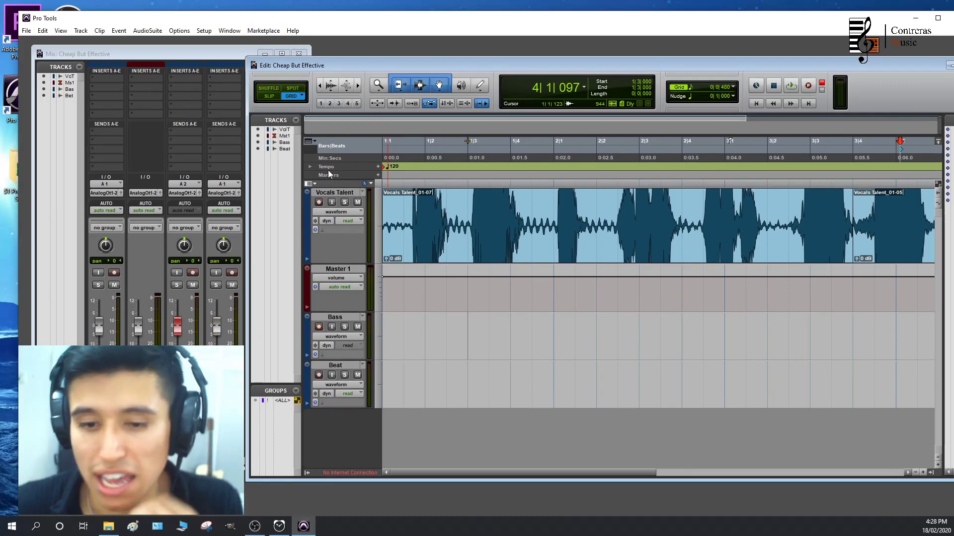
{"action": "left_click", "coordinate": [319, 327]}
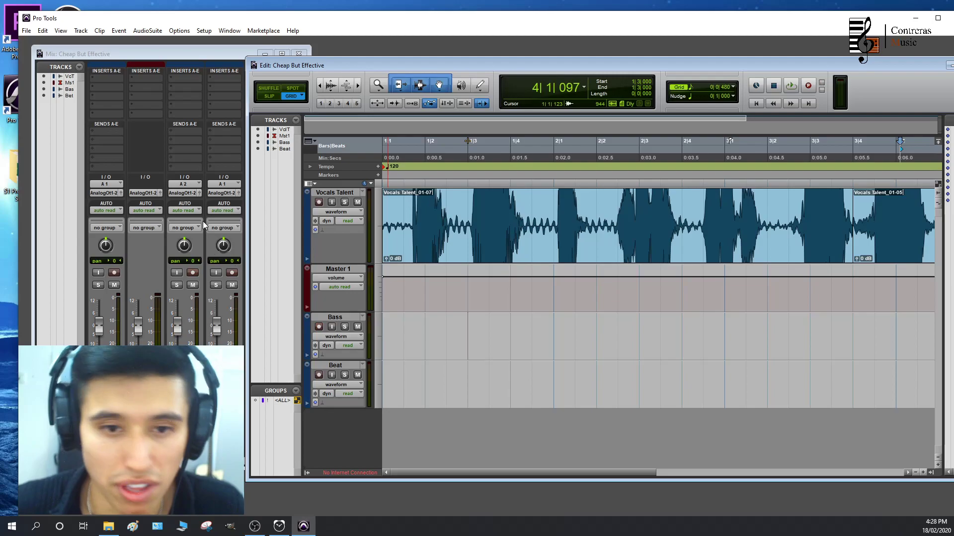
Set the inputs of both the Bass and Beat tracks to interface input A 1 (Mono)
{"action": "left_click", "coordinate": [186, 186]}
{"action": "mouse_move", "coordinate": [198, 195]}
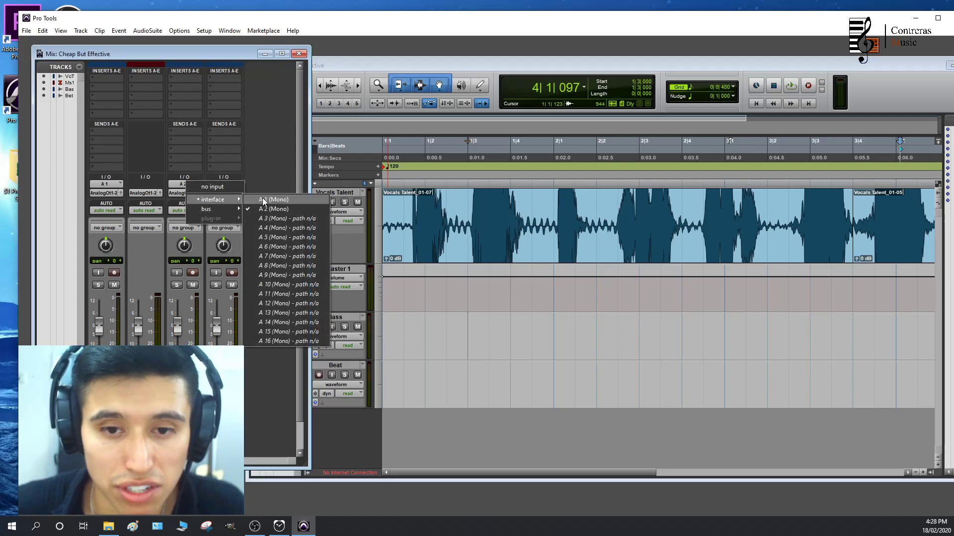
{"action": "left_click", "coordinate": [262, 198]}
{"action": "left_click", "coordinate": [219, 185]}
{"action": "mouse_move", "coordinate": [246, 198]}
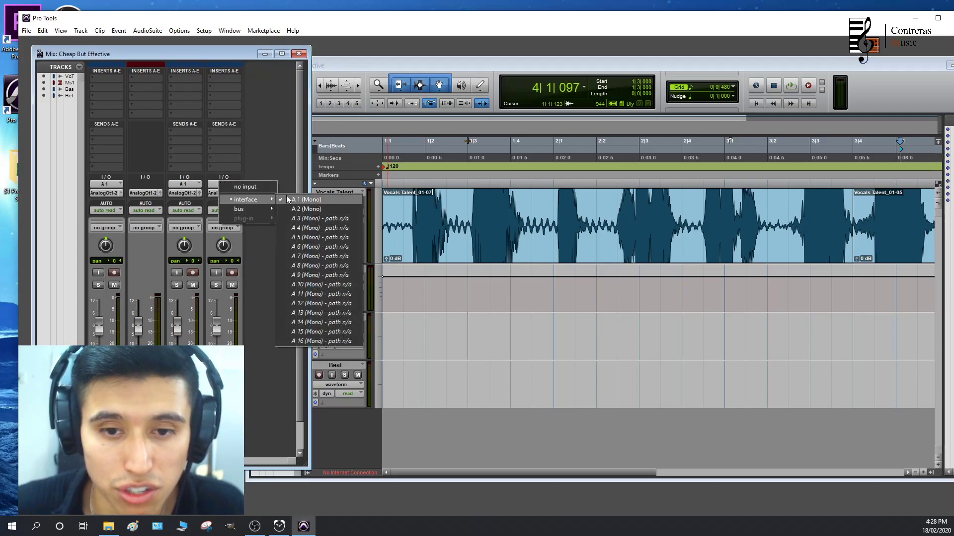
{"action": "left_click", "coordinate": [296, 199]}
Record a take on the Bass track from the session start to about 5|4 and disarm the track
{"action": "left_click", "coordinate": [194, 272]}
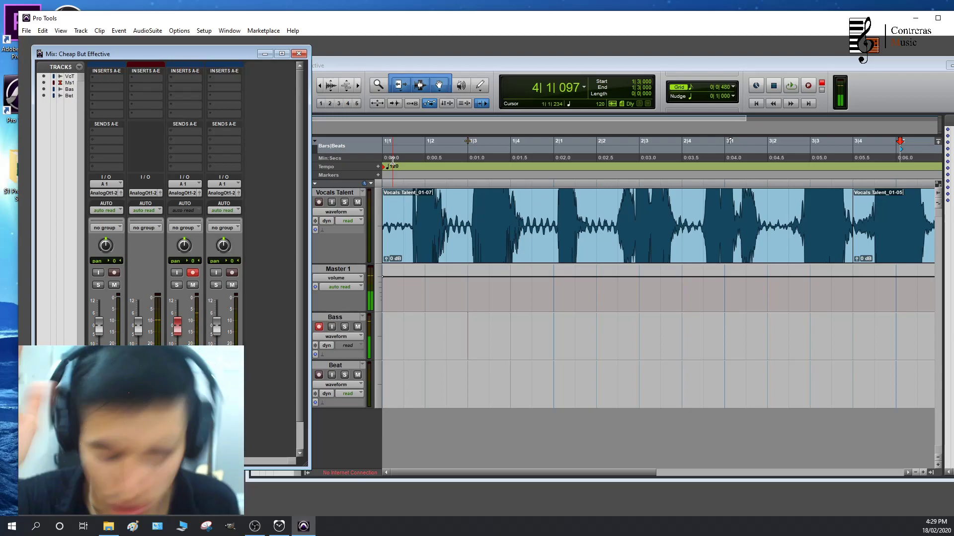
{"action": "key", "text": "ctrl+space"}
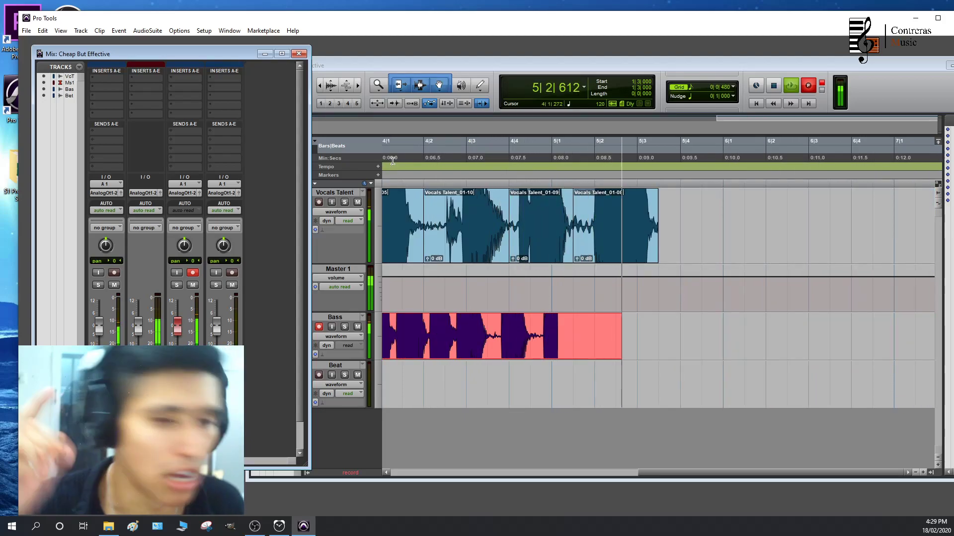
{"action": "key", "text": "space"}
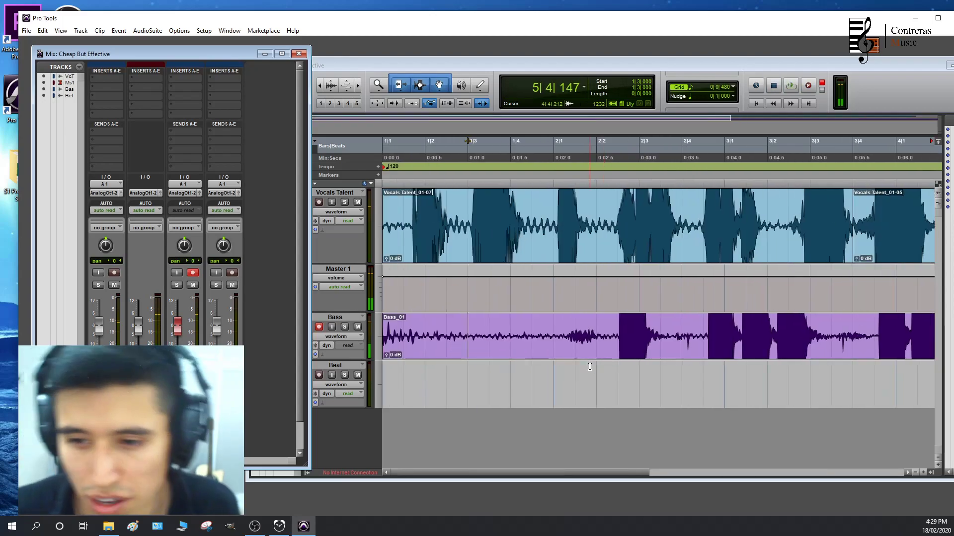
{"action": "left_click", "coordinate": [319, 327]}
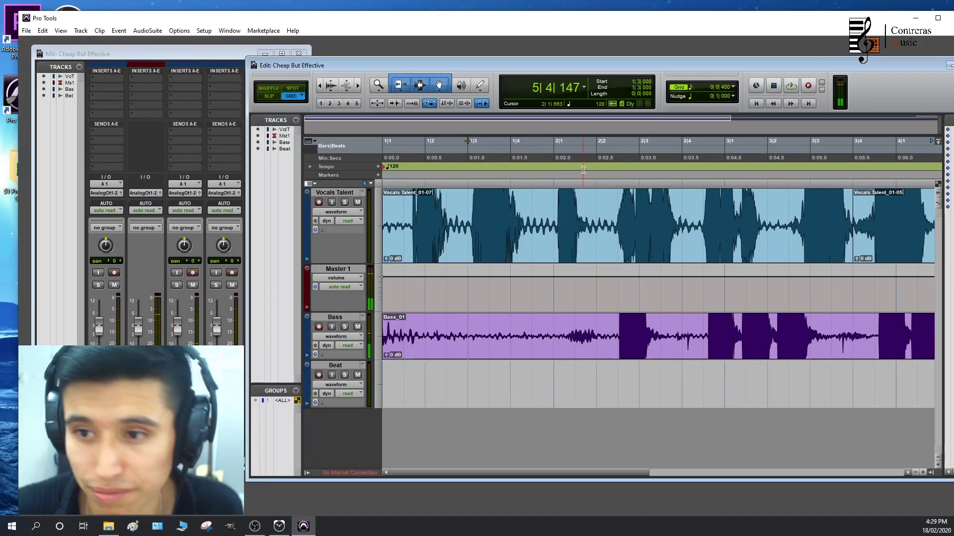
Mute the Vocals Talent track and play the bass take from about 2|1, soloing Bass only during playback
{"action": "left_click", "coordinate": [598, 159]}
{"action": "key", "text": "space"}
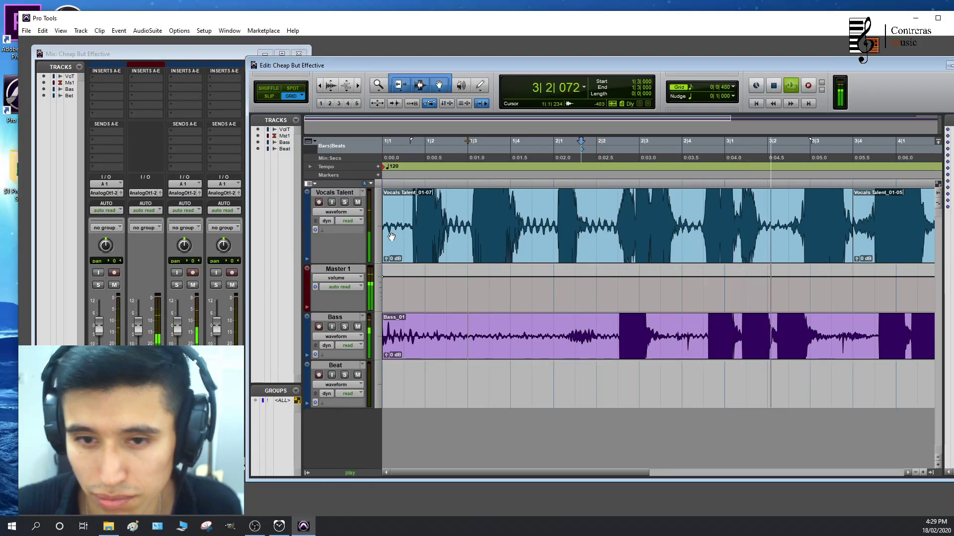
{"action": "left_click", "coordinate": [357, 202]}
{"action": "left_click", "coordinate": [344, 326]}
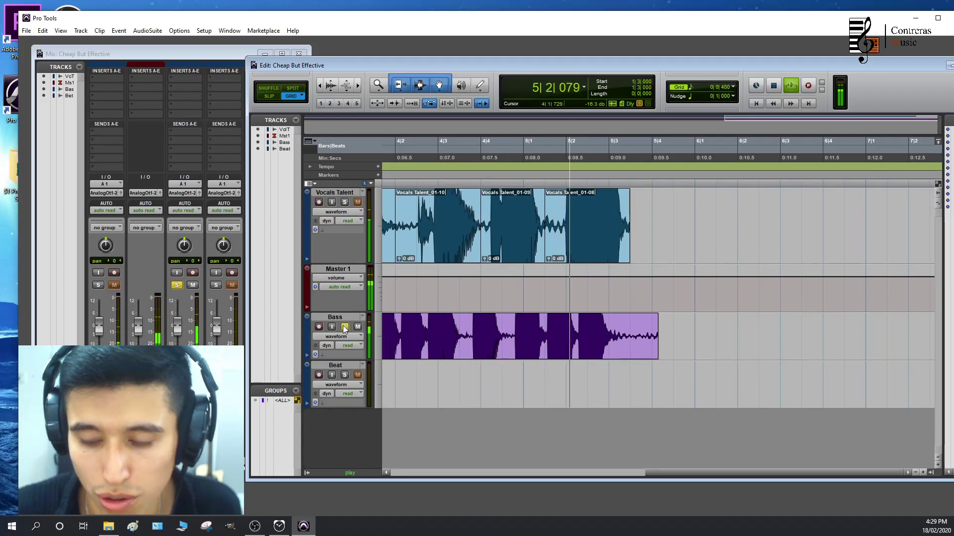
{"action": "key", "text": "space"}
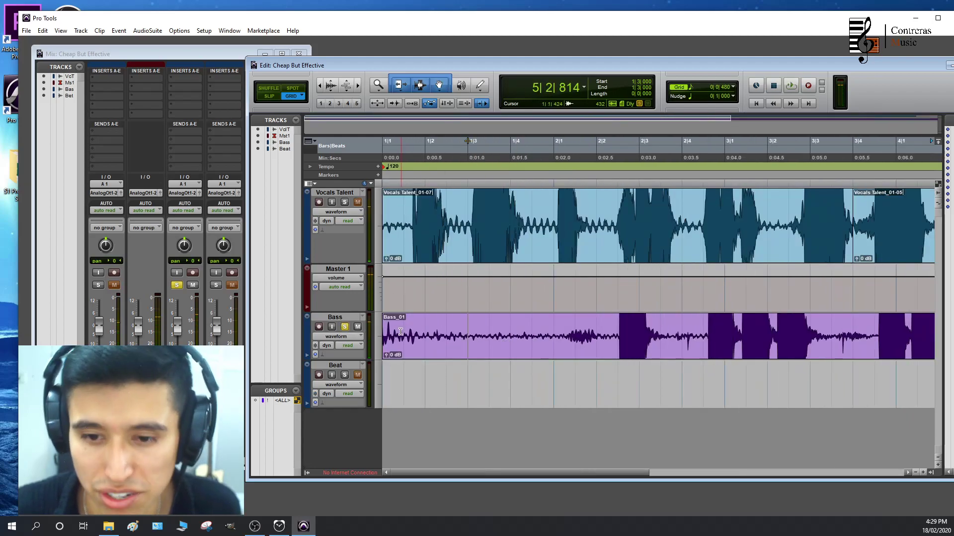
{"action": "left_click", "coordinate": [345, 327]}
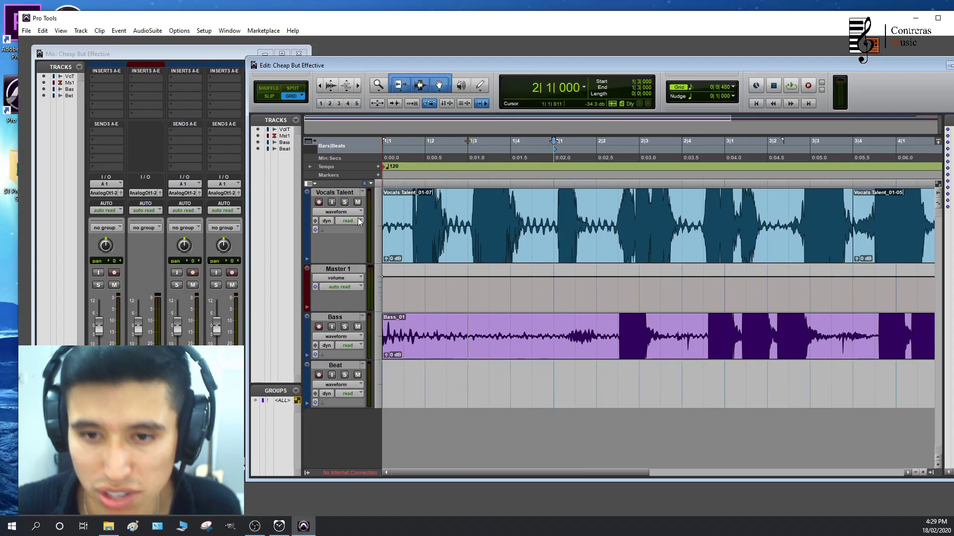
Arm the Beat track and record a beat take from 1|4|000 to about 6|1
{"action": "left_click", "coordinate": [321, 375]}
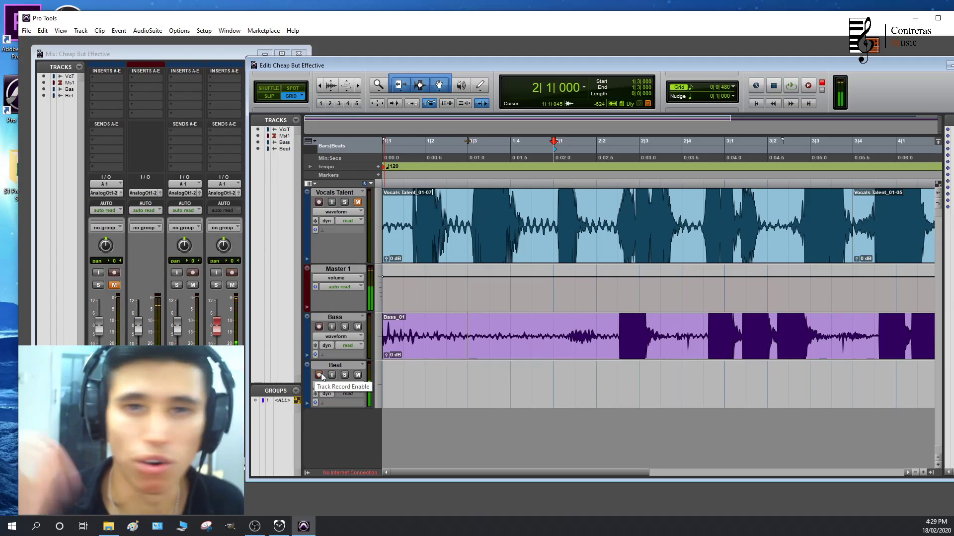
{"action": "left_click", "coordinate": [517, 152]}
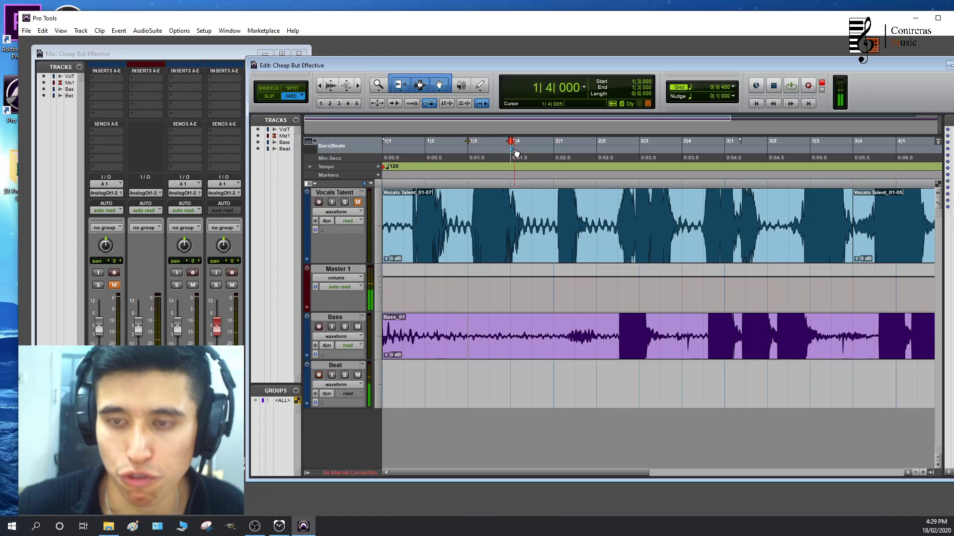
{"action": "key", "text": "ctrl+space"}
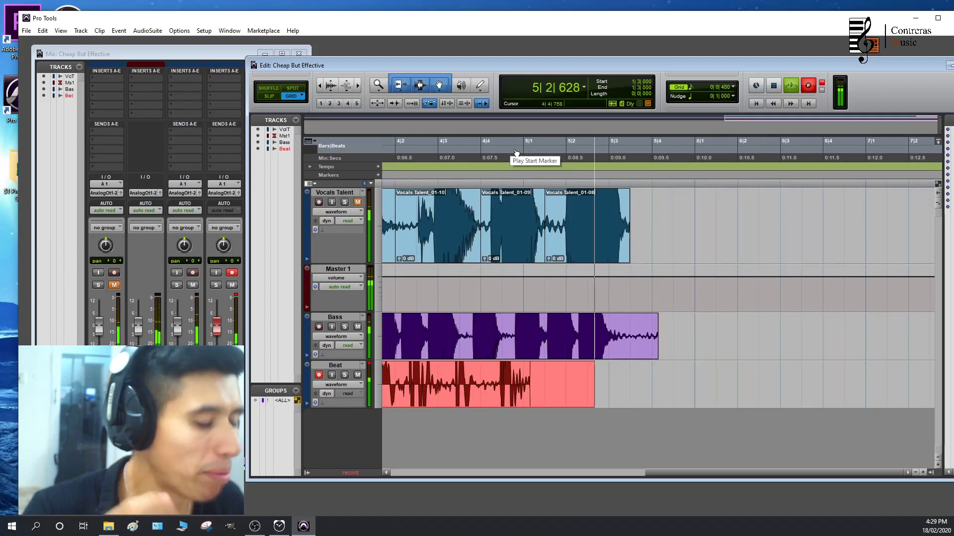
{"action": "key", "text": "space"}
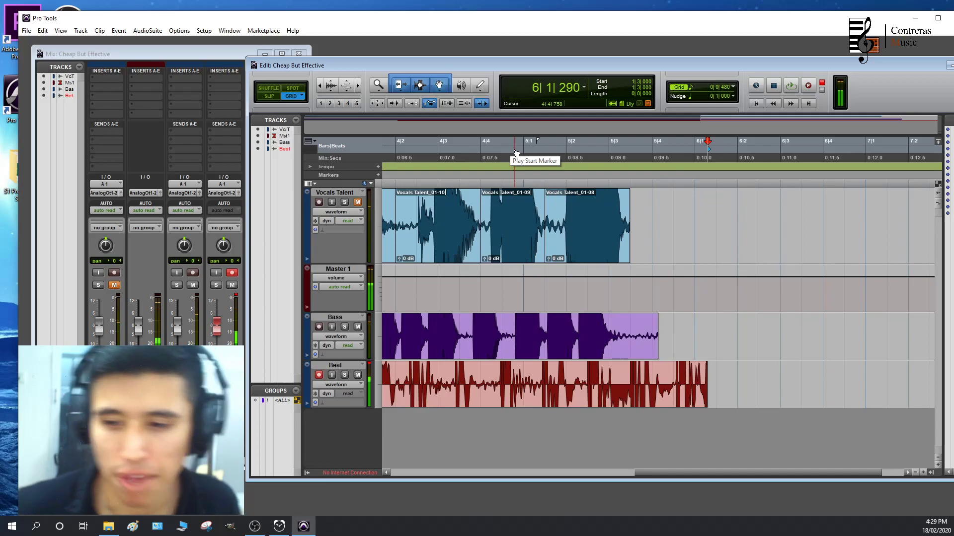
{"action": "scroll", "coordinate": [614, 341], "scroll_direction": "right", "scroll_amount": 1}
{"action": "scroll", "coordinate": [602, 348], "scroll_direction": "left", "scroll_amount": 12}
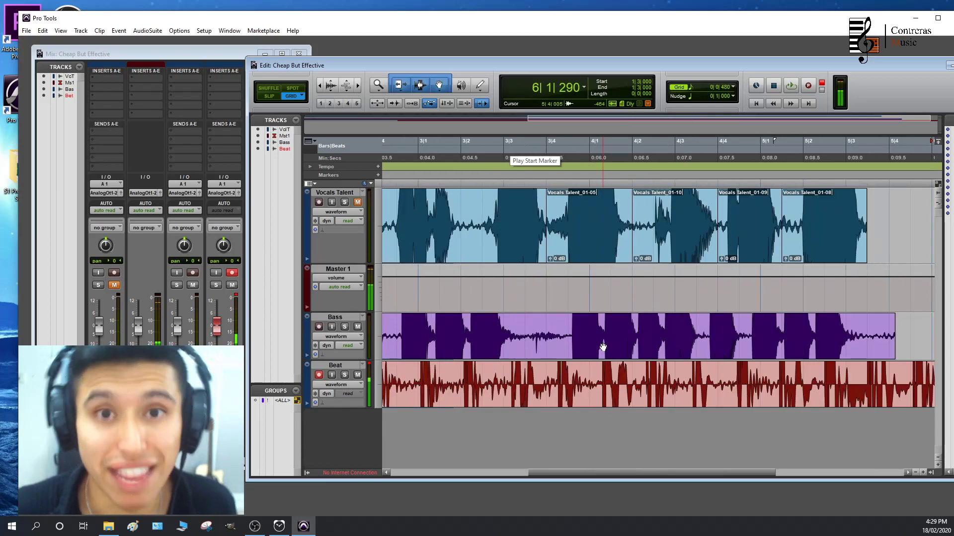
Move the Edit window back over the Mix window and widen it
{"action": "left_click", "coordinate": [136, 234]}
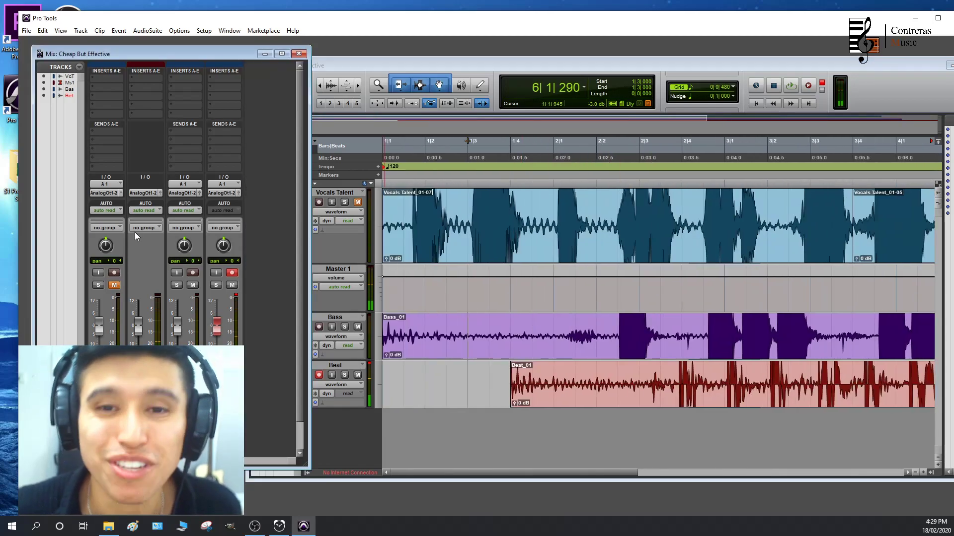
{"action": "left_click_drag", "start_coordinate": [365, 60], "coordinate": [265, 50]}
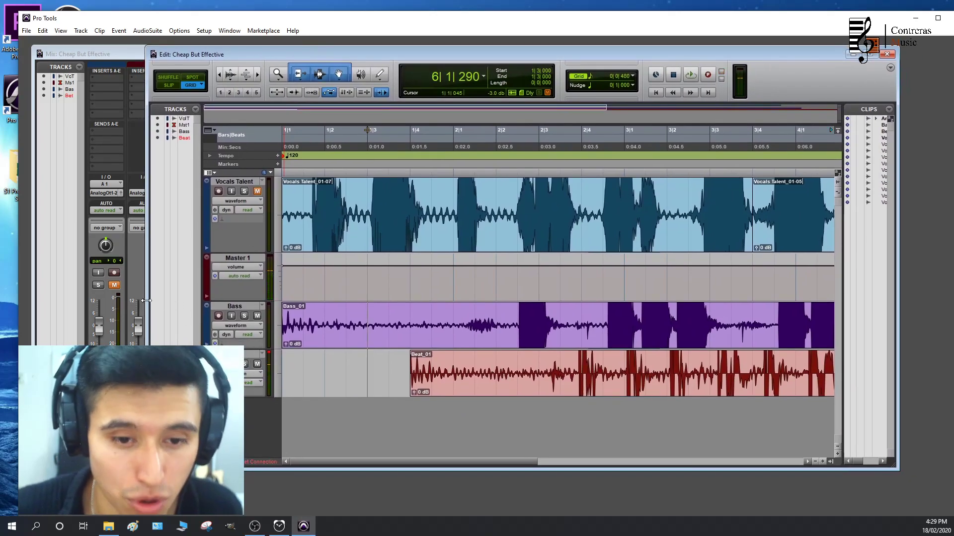
{"action": "left_click_drag", "start_coordinate": [148, 300], "coordinate": [102, 300]}
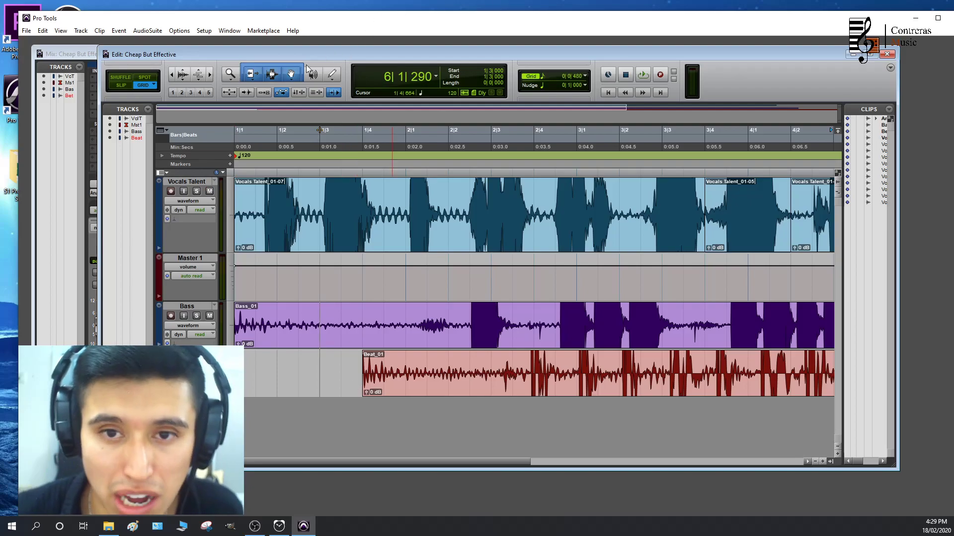
Trim the Beat clip's start to about 2|1, move the clip to 1|3|000, and solo the Beat track
{"action": "left_click", "coordinate": [406, 346]}
{"action": "left_click_drag", "start_coordinate": [432, 385], "coordinate": [340, 391]}
{"action": "left_click", "coordinate": [197, 364]}
Play the Beat clip from 1|3|000 and delete the part of it after 2|3|480
{"action": "left_click", "coordinate": [312, 137]}
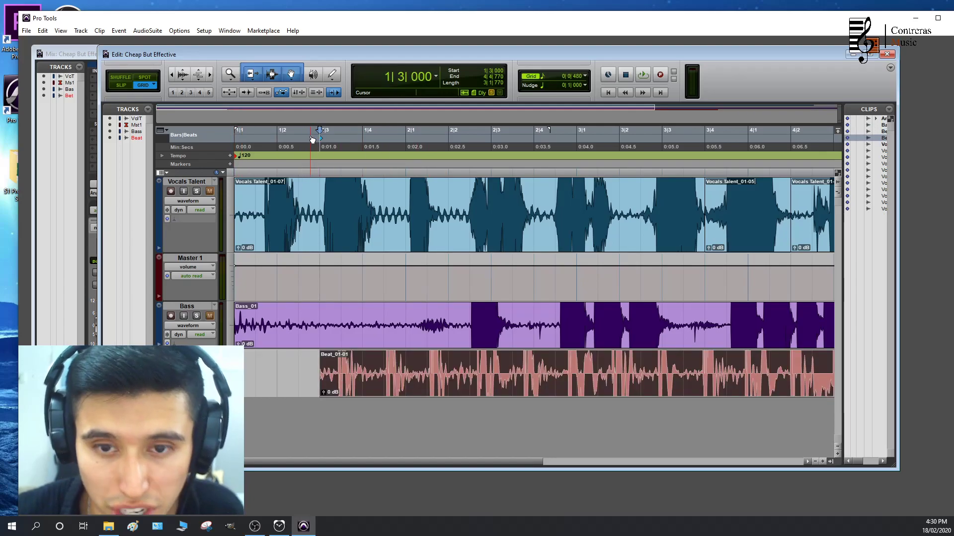
{"action": "key", "text": "space"}
{"action": "scroll", "coordinate": [362, 293], "scroll_direction": "right", "scroll_amount": 1}
{"action": "key", "text": "space"}
{"action": "left_click_drag", "start_coordinate": [436, 367], "coordinate": [462, 370]}
{"action": "key", "text": "Delete"}
{"action": "scroll", "coordinate": [410, 380], "scroll_direction": "left", "scroll_amount": 5}
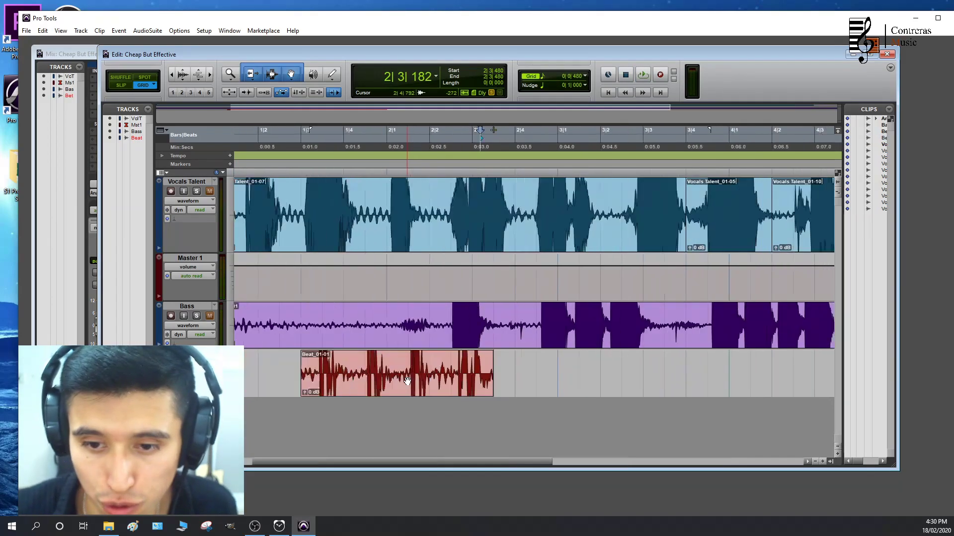
Trim the lead-in off the Bass clip, move it in Slip mode to 1|2|837, and play it back
{"action": "left_click_drag", "start_coordinate": [288, 325], "coordinate": [379, 340]}
{"action": "key", "text": "space"}
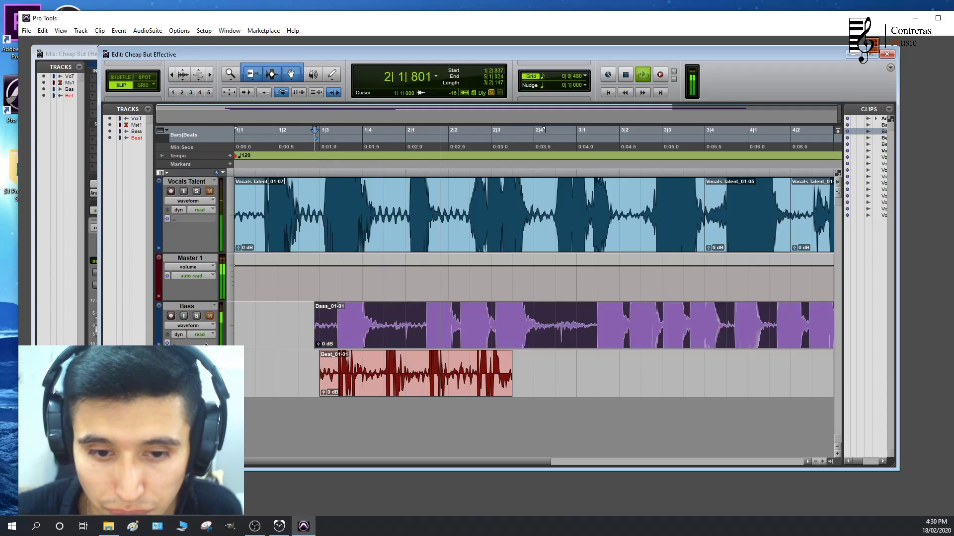
{"action": "key", "text": "space"}
Solo the Bass track and play it against the Beat clip from just before 1|3
{"action": "left_click", "coordinate": [197, 317]}
{"action": "left_click", "coordinate": [317, 148]}
{"action": "key", "text": "space"}
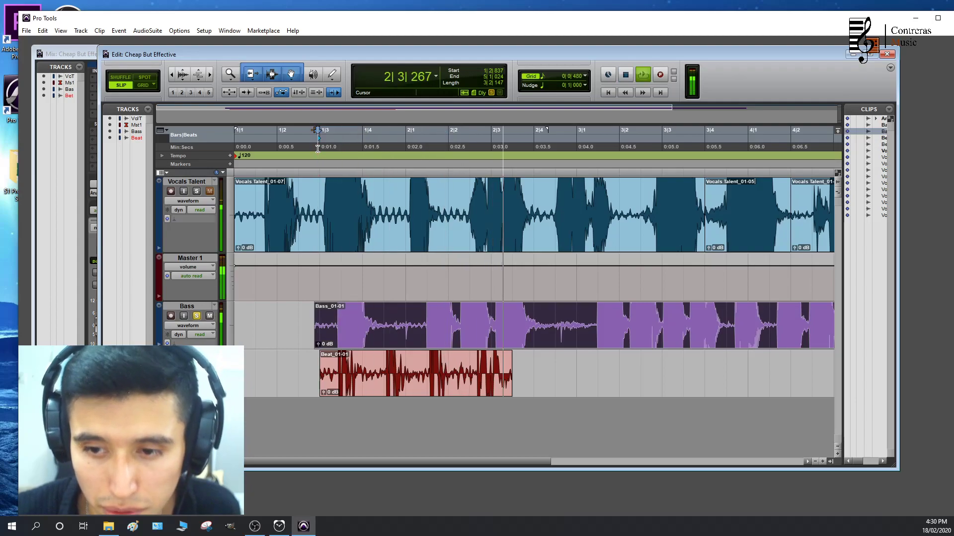
Stop playback and duplicate the Beat clip directly after itself at 2|3|480
{"action": "left_click", "coordinate": [451, 383]}
{"action": "key", "text": "space"}
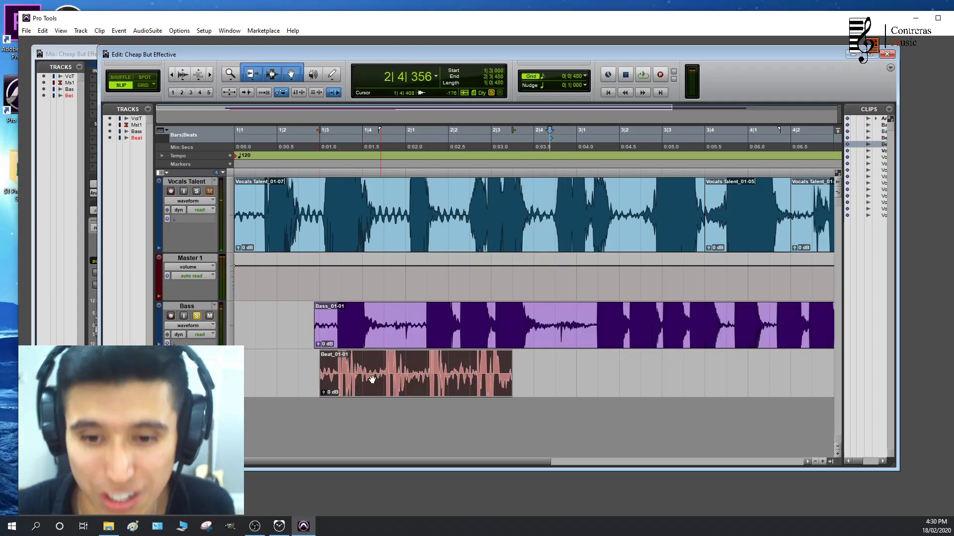
{"action": "left_click", "coordinate": [144, 85]}
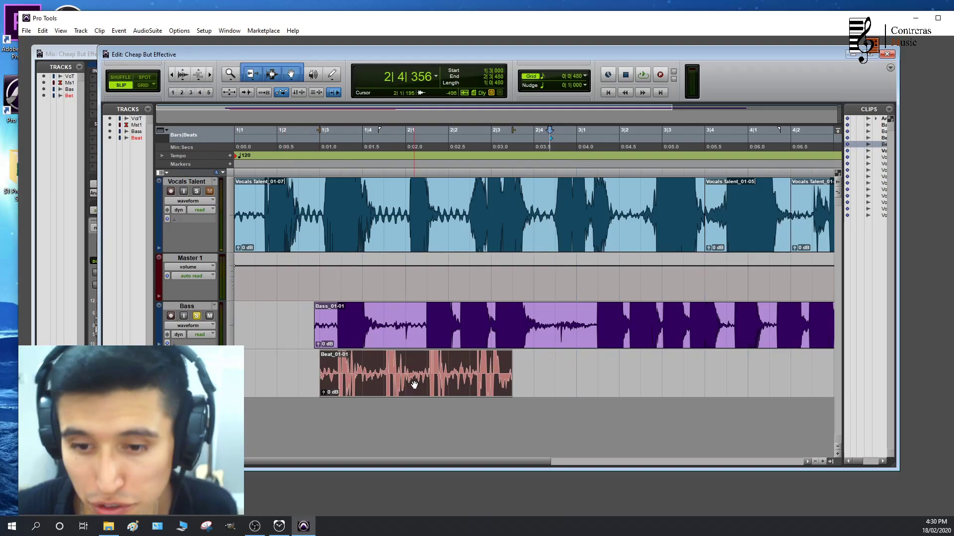
{"action": "key", "text": "ctrl+d"}
Take the Bass track out of solo and play the session from just before 1|3 across the Beat clips' join
{"action": "left_click", "coordinate": [317, 131]}
{"action": "left_click", "coordinate": [196, 317]}
{"action": "key", "text": "space"}
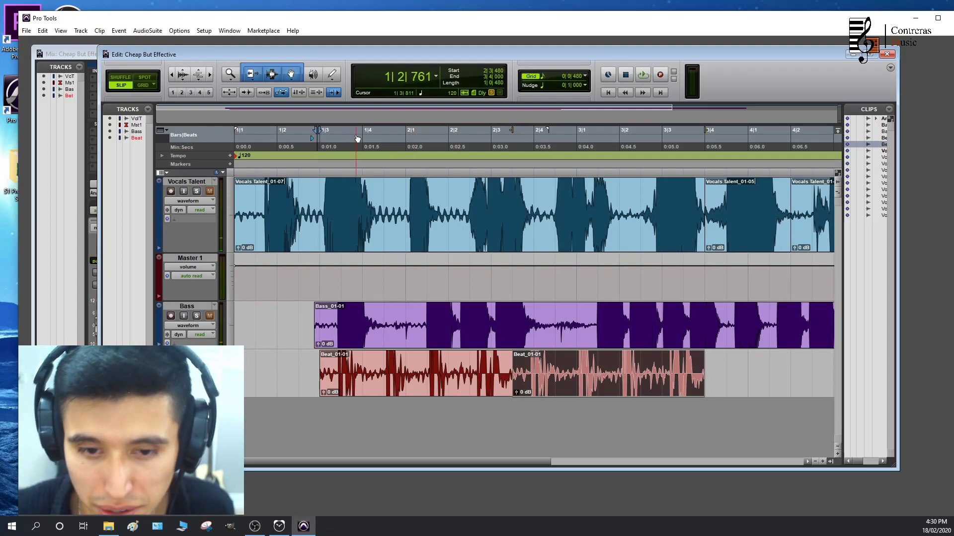
{"action": "key", "text": "space"}
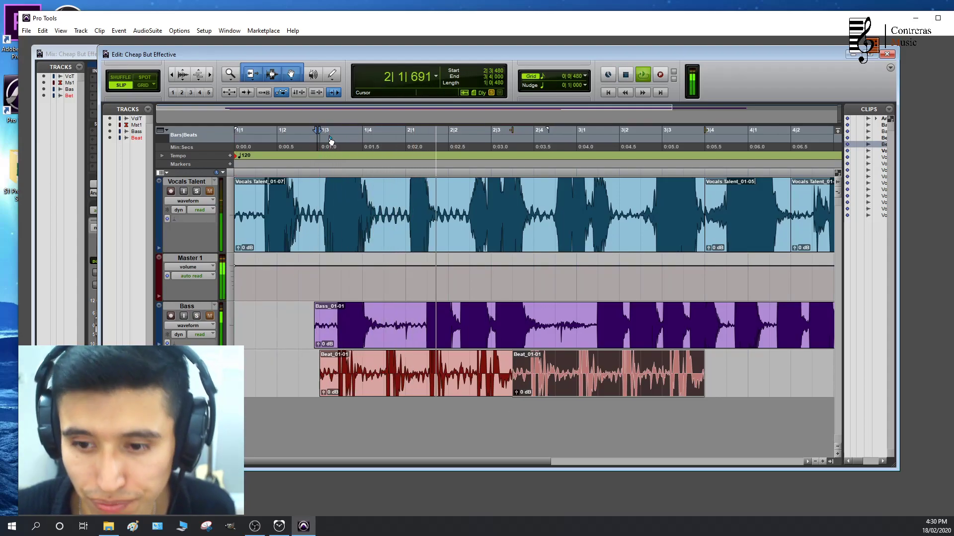
{"action": "key", "text": "space"}
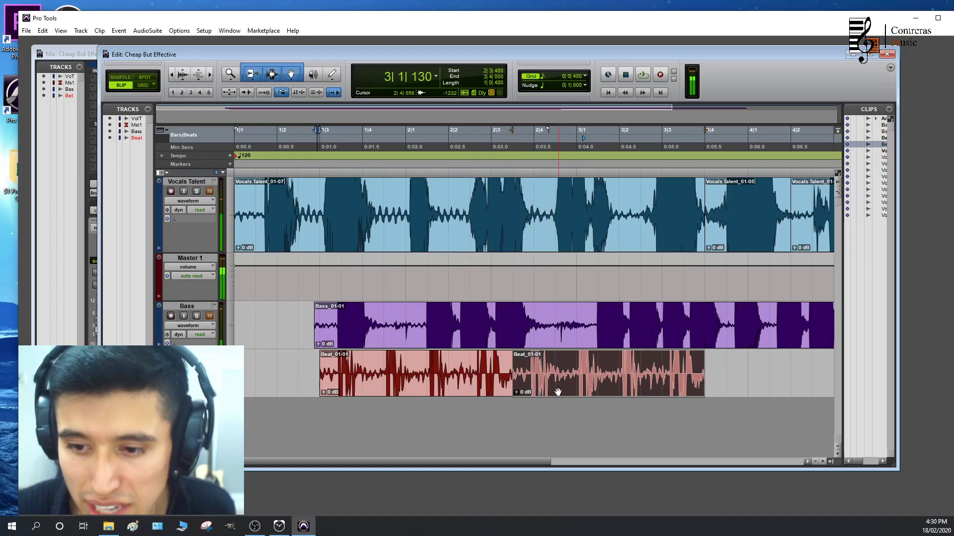
Trim the start of the duplicated Beat clip, place it at 2|3|462 against the first, and play back the join
{"action": "scroll", "coordinate": [555, 392], "scroll_direction": "up", "scroll_amount": 3}
{"action": "scroll", "coordinate": [522, 380], "scroll_direction": "right", "scroll_amount": 1}
{"action": "left_click_drag", "start_coordinate": [467, 372], "coordinate": [511, 373]}
{"action": "left_click_drag", "start_coordinate": [567, 390], "coordinate": [512, 389]}
{"action": "scroll", "coordinate": [505, 365], "scroll_direction": "down", "scroll_amount": 2}
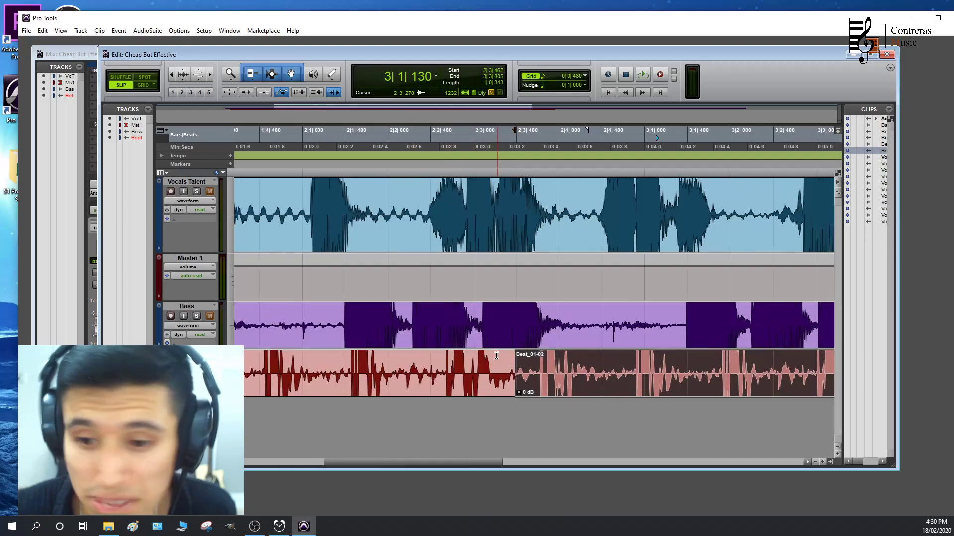
{"action": "scroll", "coordinate": [456, 338], "scroll_direction": "down", "scroll_amount": 1}
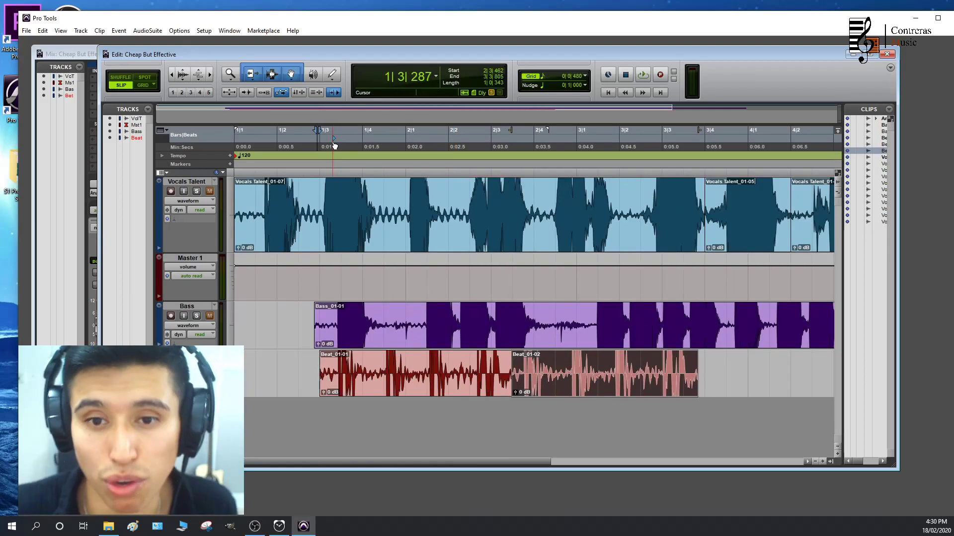
{"action": "key", "text": "space"}
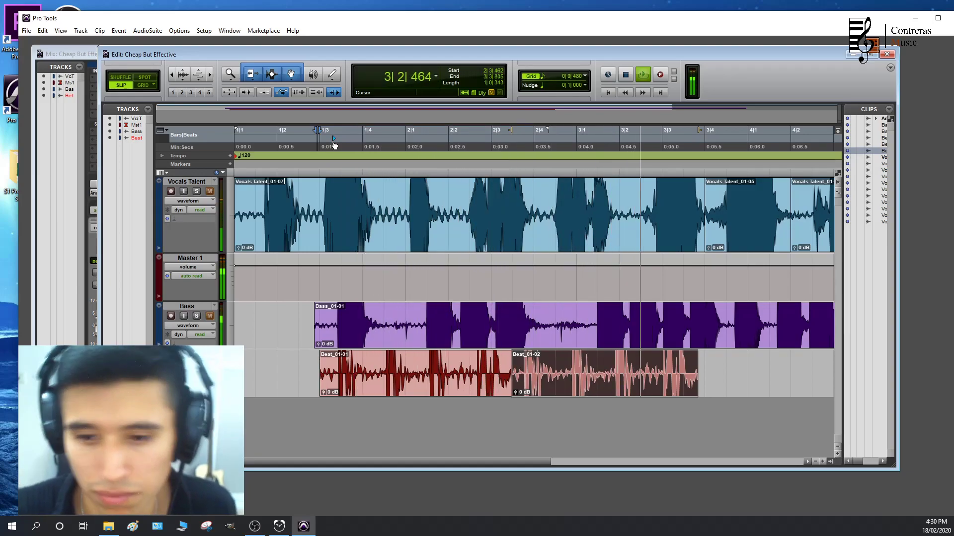
{"action": "key", "text": "space"}
Duplicate both Beat clips together directly after themselves at 3|3|805 and play across the new join
{"action": "left_click", "coordinate": [439, 376], "text": "shift"}
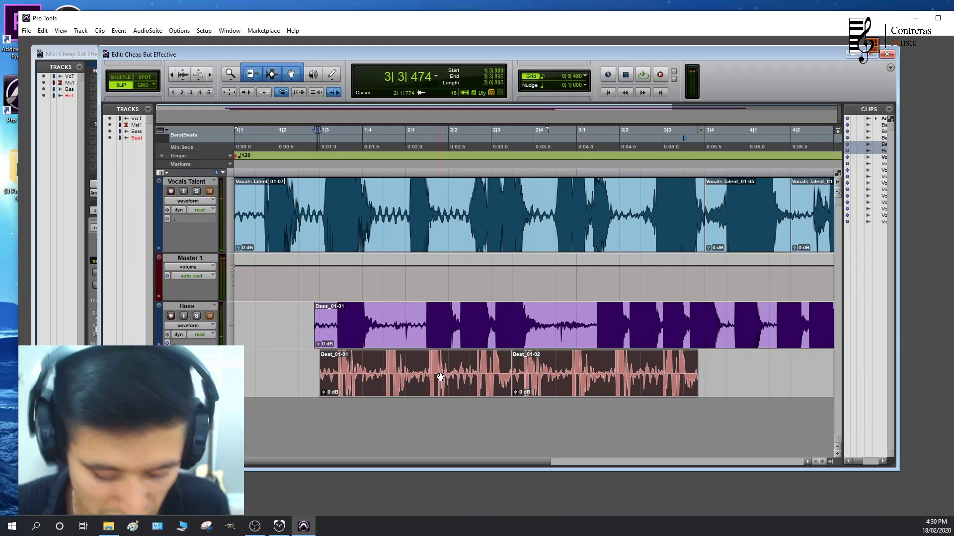
{"action": "key", "text": "ctrl+d"}
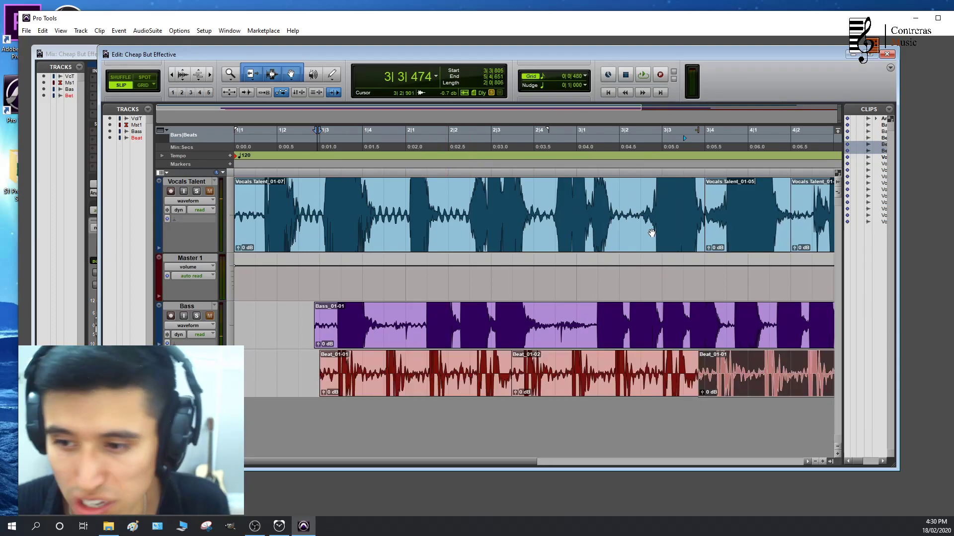
{"action": "key", "text": "space"}
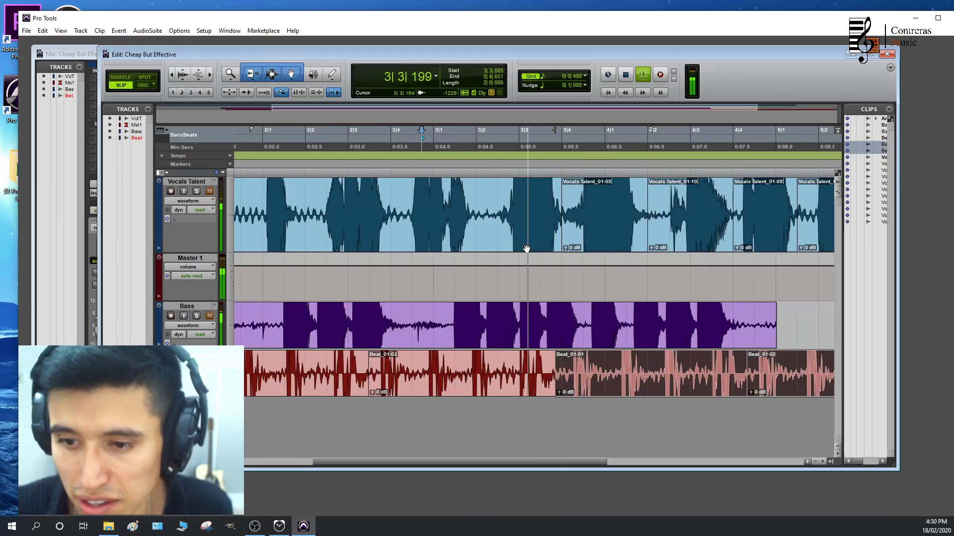
{"action": "key", "text": "space"}
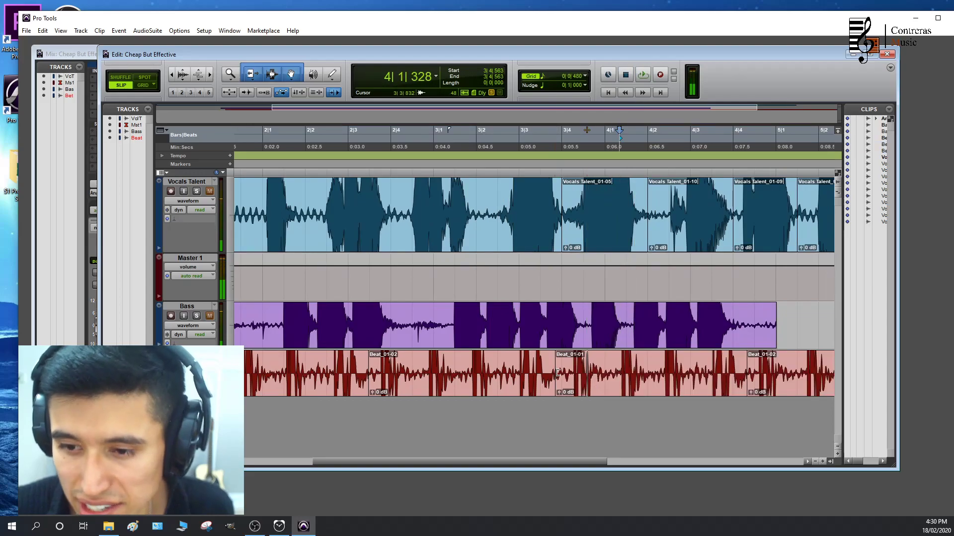
Trim the start of the third Beat clip, move the duplicated pair to 3|3|743, and play it back
{"action": "left_click", "coordinate": [559, 372]}
{"action": "left_click_drag", "start_coordinate": [562, 372], "coordinate": [562, 373]}
{"action": "left_click", "coordinate": [776, 389], "text": "shift"}
{"action": "left_click_drag", "start_coordinate": [638, 388], "coordinate": [630, 388]}
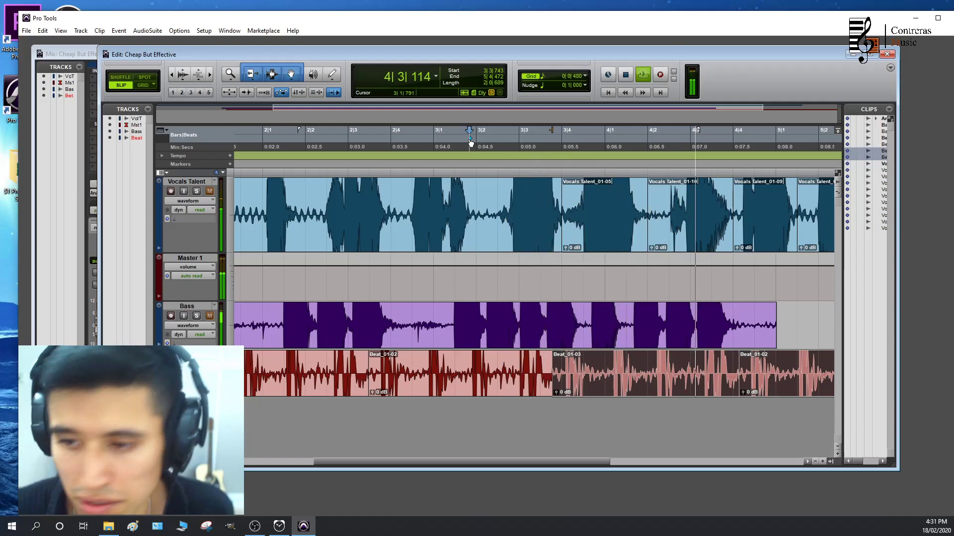
{"action": "key", "text": "space"}
{"action": "key", "text": "ctrl+["}
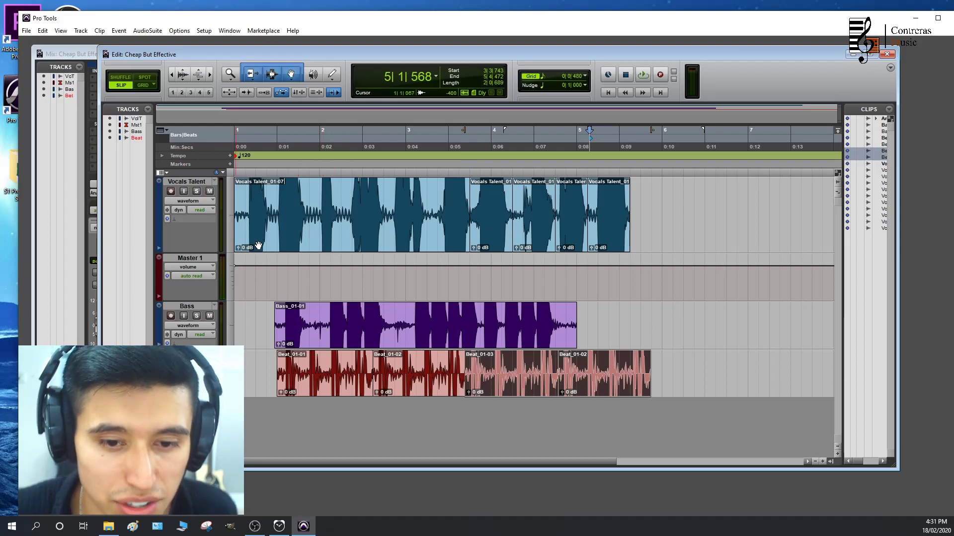
Play the Bass and Beat clips together from just before 1|3 to check the bass timing
{"action": "left_click", "coordinate": [275, 166]}
{"action": "key", "text": "space"}
{"action": "key", "text": "ctrl+]"}
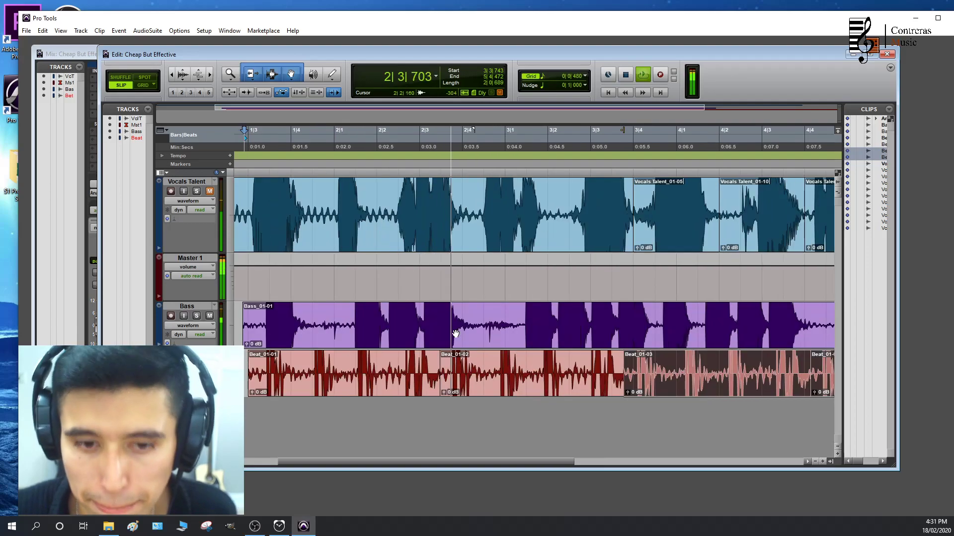
{"action": "key", "text": "space"}
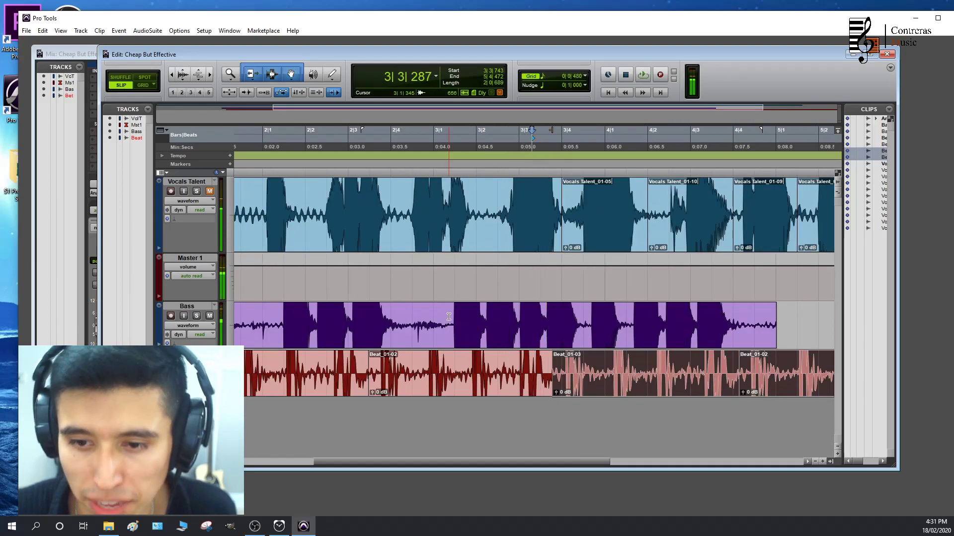
Split the Bass clip at about 3|1|345, move its second part to 3|1|735, and play it against the beat
{"action": "left_click", "coordinate": [449, 317]}
{"action": "left_click_drag", "start_coordinate": [471, 335], "coordinate": [486, 336]}
{"action": "left_click", "coordinate": [330, 137]}
{"action": "key", "text": "space"}
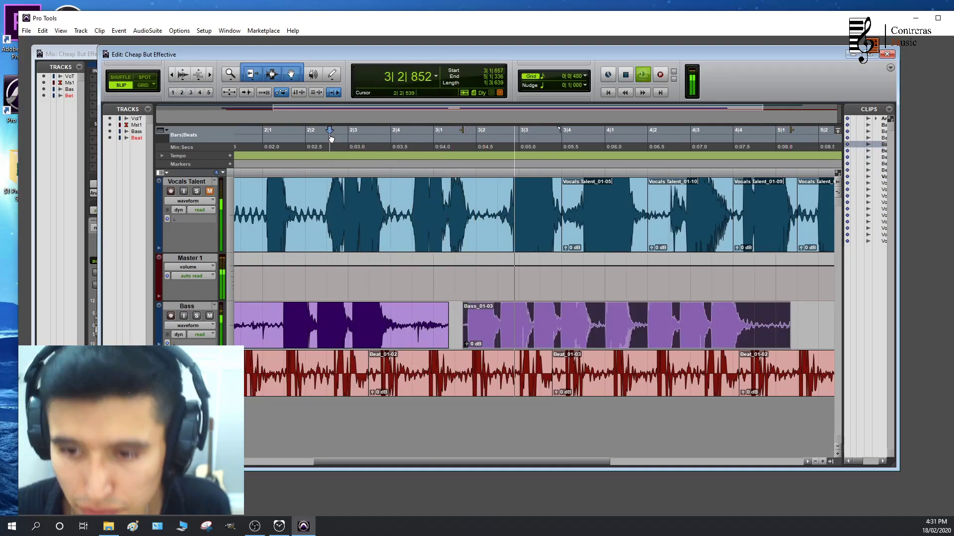
{"action": "key", "text": "space"}
{"action": "left_click_drag", "start_coordinate": [493, 336], "coordinate": [503, 337]}
{"action": "key", "text": "space"}
{"action": "key", "text": "space"}
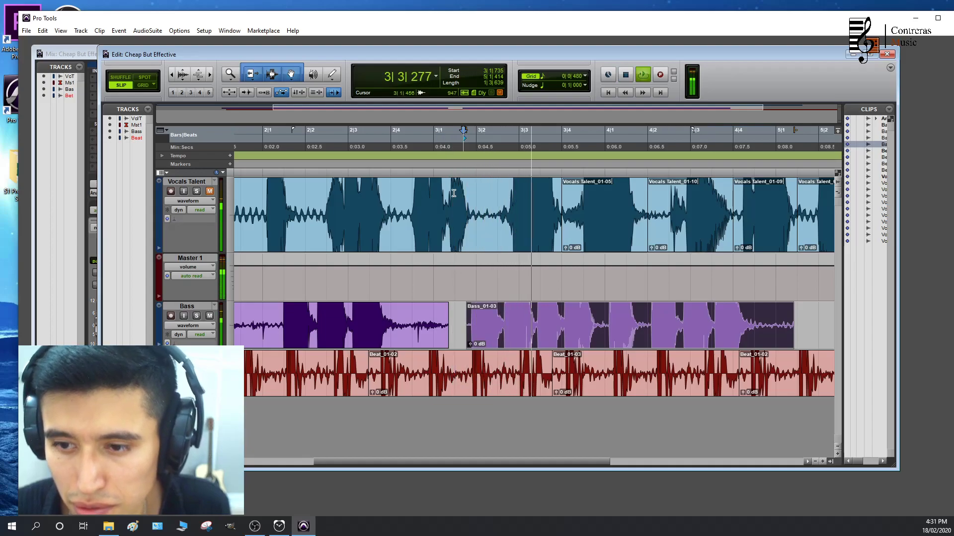
Split the second Bass part at 3|4|942, move the last piece to 4|1|038 in line with the beat, and play it
{"action": "left_click", "coordinate": [604, 323]}
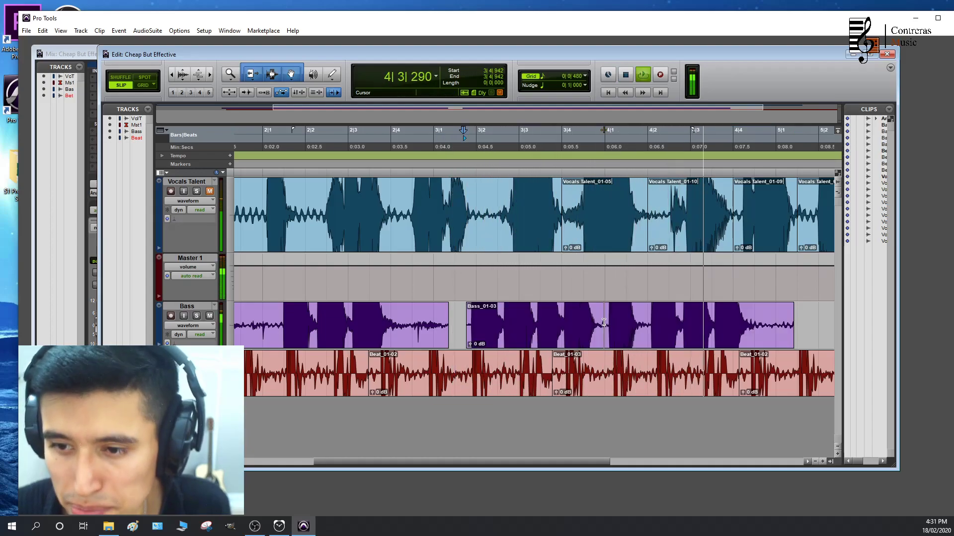
{"action": "key", "text": "b"}
{"action": "left_click_drag", "start_coordinate": [622, 343], "coordinate": [627, 343]}
{"action": "key", "text": "t"}
{"action": "key", "text": "t"}
{"action": "key", "text": "t"}
{"action": "key", "text": "r"}
{"action": "key", "text": "r"}
{"action": "key", "text": "r"}
{"action": "key", "text": "r"}
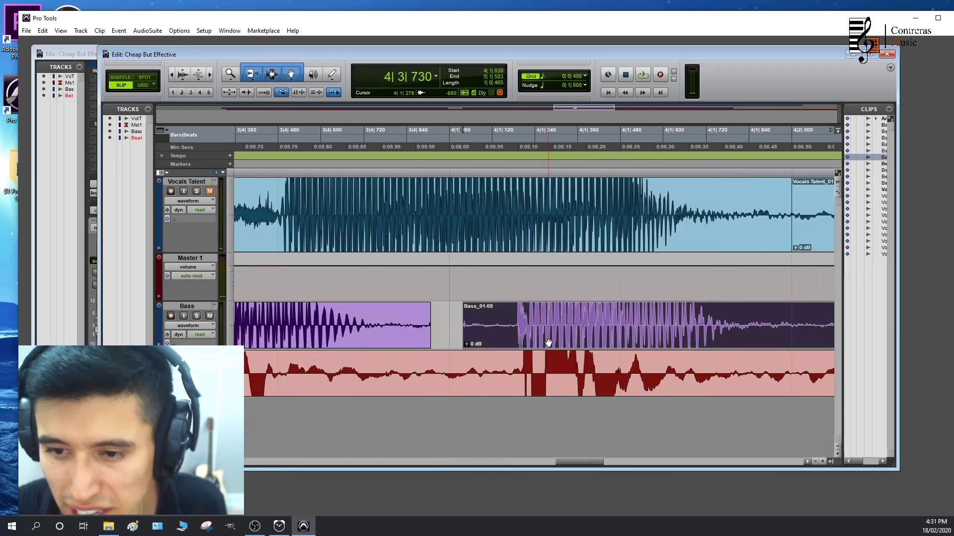
{"action": "key", "text": "space"}
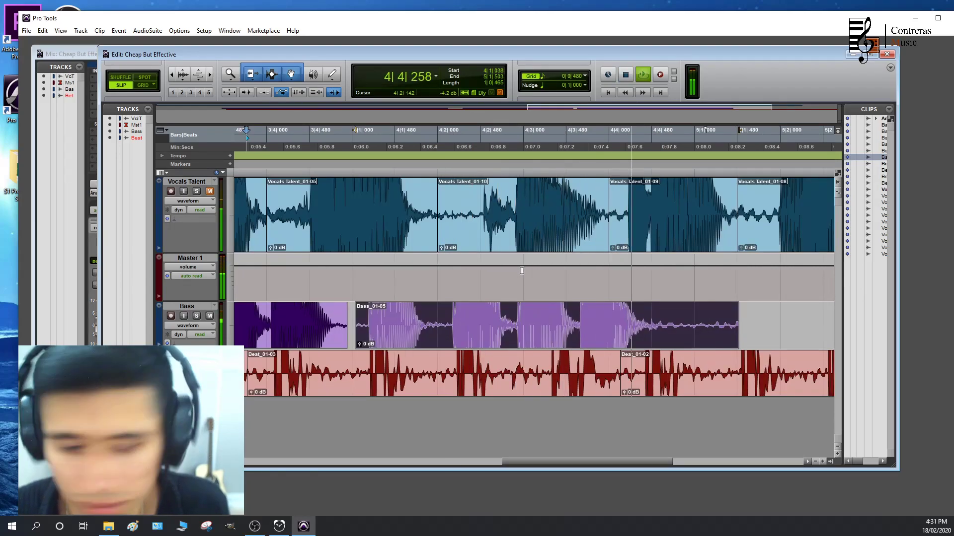
{"action": "key", "text": "space"}
Delete the quiet stretch of the first Bass clip from about 1|4|500 to 2|1 and its tail after 2|4|302
{"action": "key", "text": "r"}
{"action": "key", "text": "r"}
{"action": "key", "text": "r"}
{"action": "key", "text": "r"}
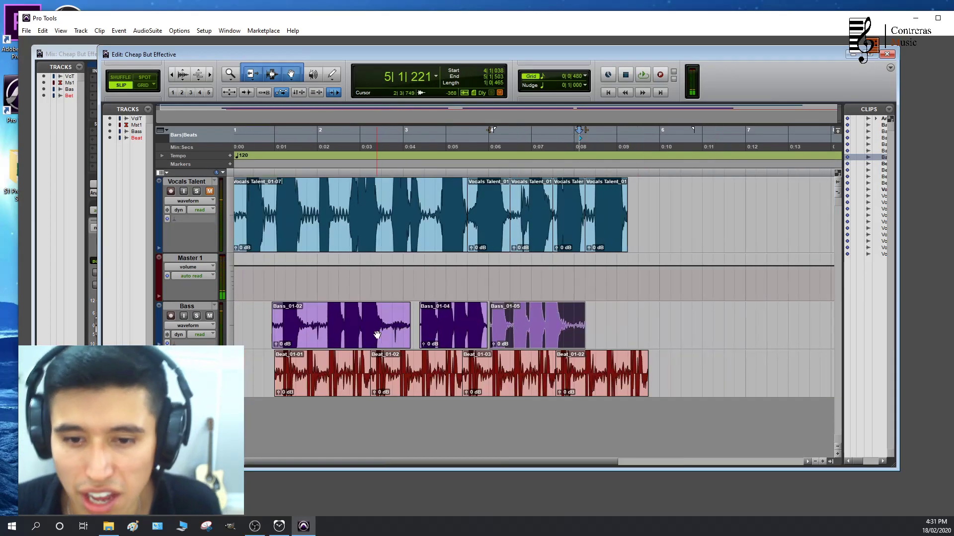
{"action": "scroll", "coordinate": [378, 335], "scroll_direction": "left", "scroll_amount": 1}
{"action": "left_click_drag", "start_coordinate": [391, 322], "coordinate": [412, 323]}
{"action": "key", "text": "Delete"}
{"action": "key", "text": "Delete"}
Add fade-ins and fade-outs to all four Bass clips and shorten the last one to end at 4|4|959
{"action": "left_click", "coordinate": [307, 323]}
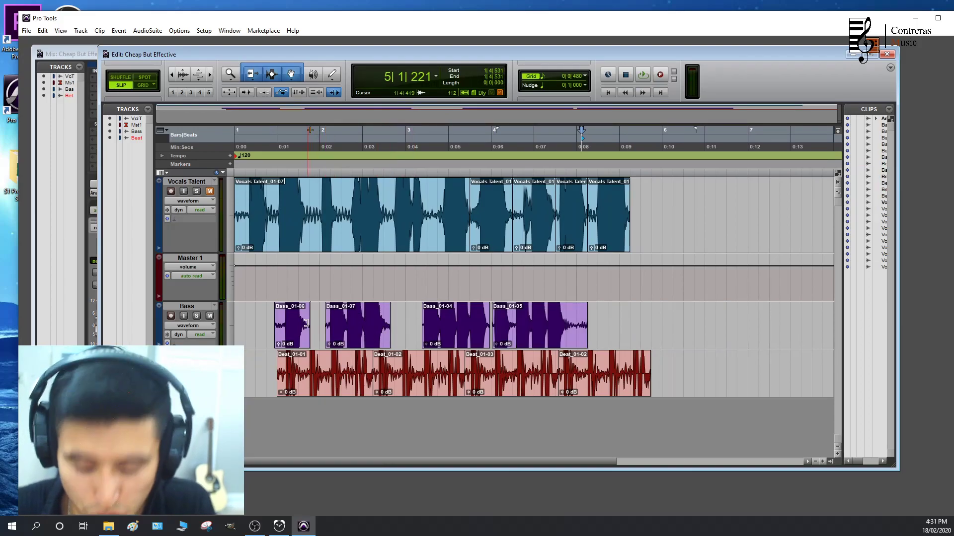
{"action": "left_click_drag", "start_coordinate": [272, 307], "coordinate": [328, 309]}
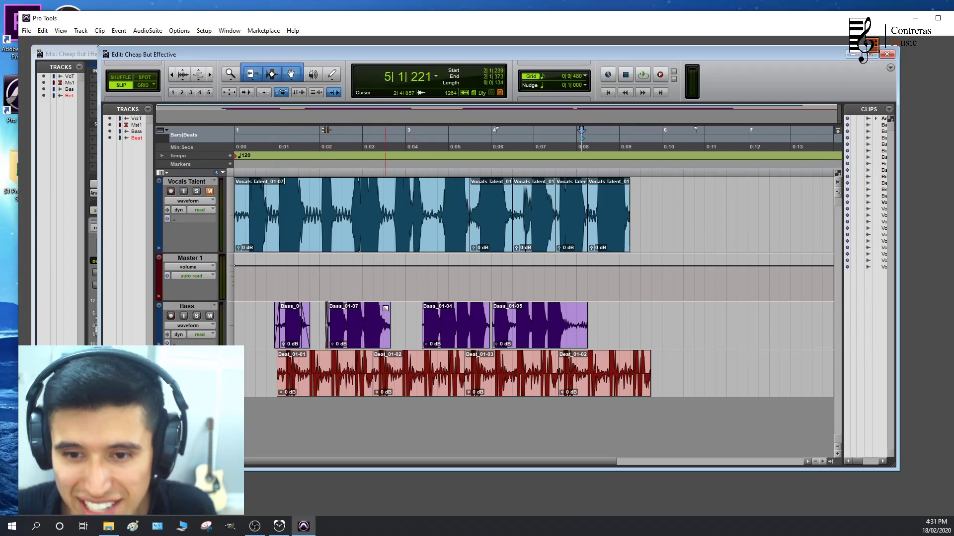
{"action": "left_click", "coordinate": [523, 344]}
{"action": "key", "text": "t"}
{"action": "key", "text": "t"}
{"action": "key", "text": "t"}
{"action": "left_click_drag", "start_coordinate": [511, 305], "coordinate": [554, 308]}
{"action": "key", "text": "r"}
{"action": "key", "text": "r"}
{"action": "left_click_drag", "start_coordinate": [725, 312], "coordinate": [702, 313]}
{"action": "key", "text": "r"}
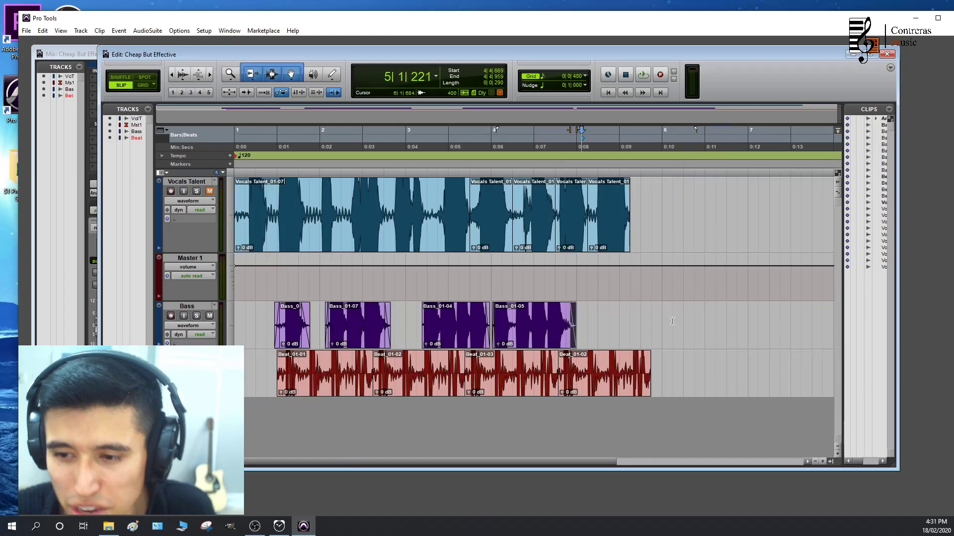
Move all the Vocals Talent clips together so that the first one starts at 1|2|422
{"action": "left_click", "coordinate": [341, 241]}
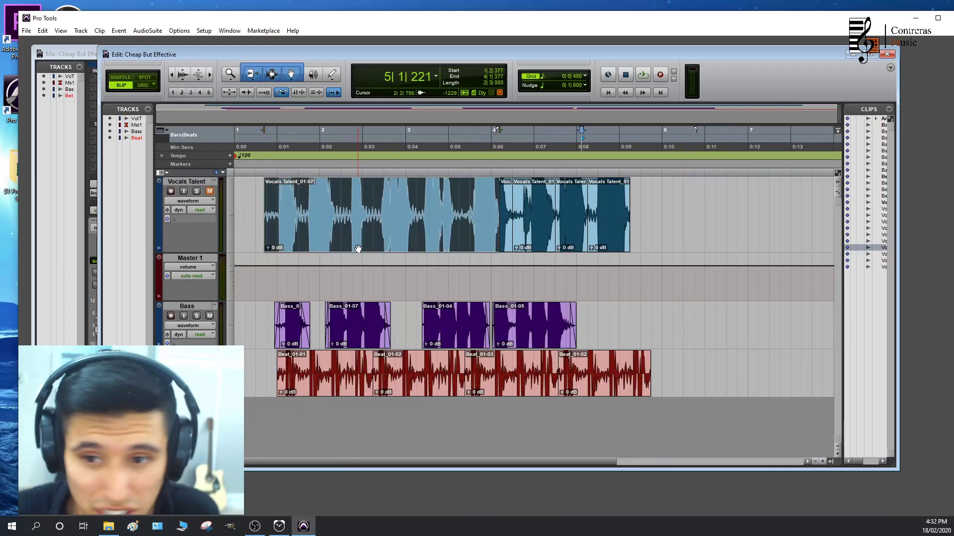
{"action": "left_click", "coordinate": [607, 240], "text": "shift"}
{"action": "left_click_drag", "start_coordinate": [281, 231], "coordinate": [322, 229]}
{"action": "key", "text": "t"}
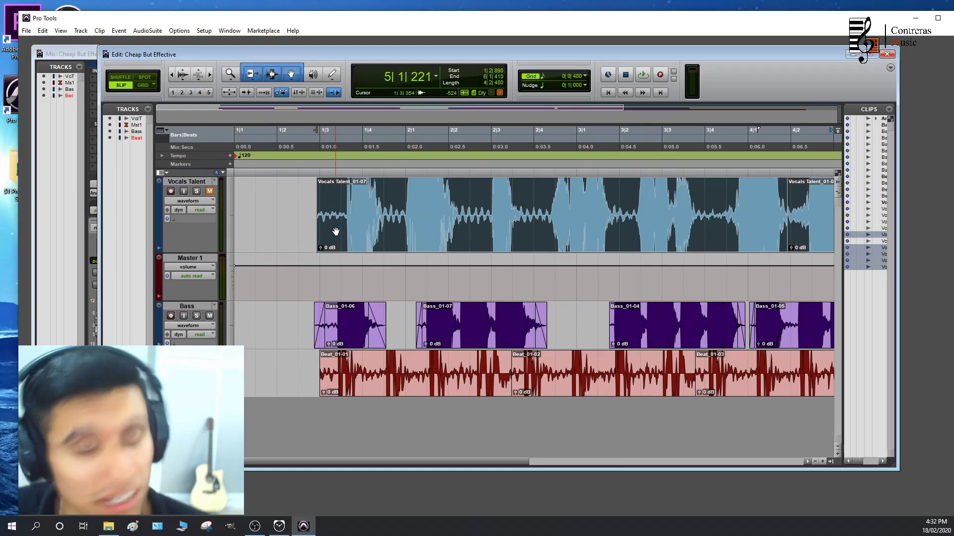
{"action": "left_click_drag", "start_coordinate": [362, 236], "coordinate": [341, 238]}
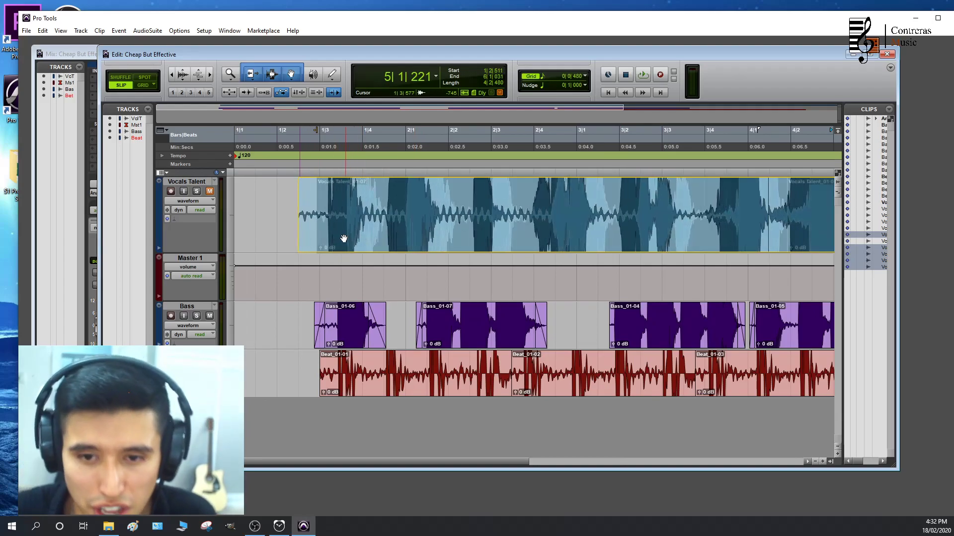
Unmute the Vocals Talent track and play the vocal with the bass and beat from around 1|3
{"action": "key", "text": "space"}
{"action": "key", "text": "space"}
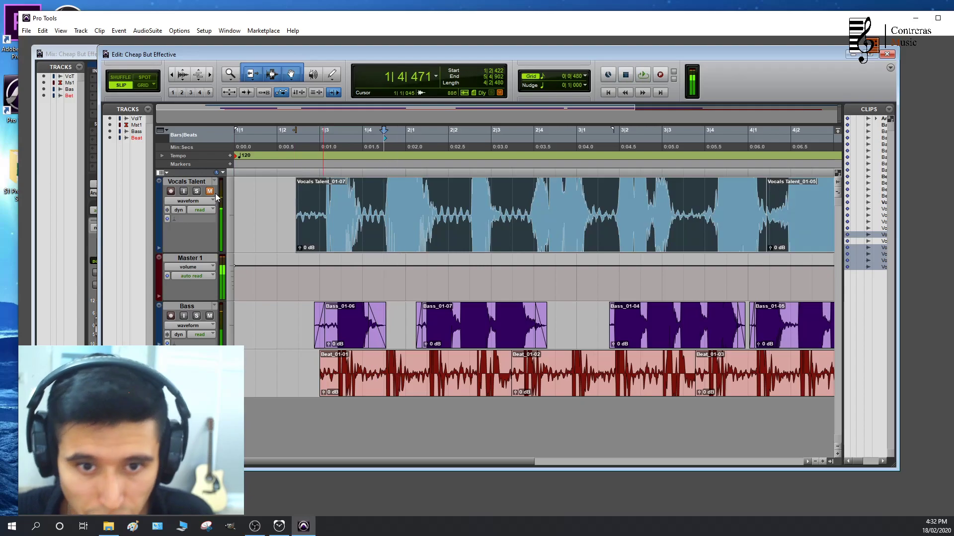
{"action": "key", "text": "space"}
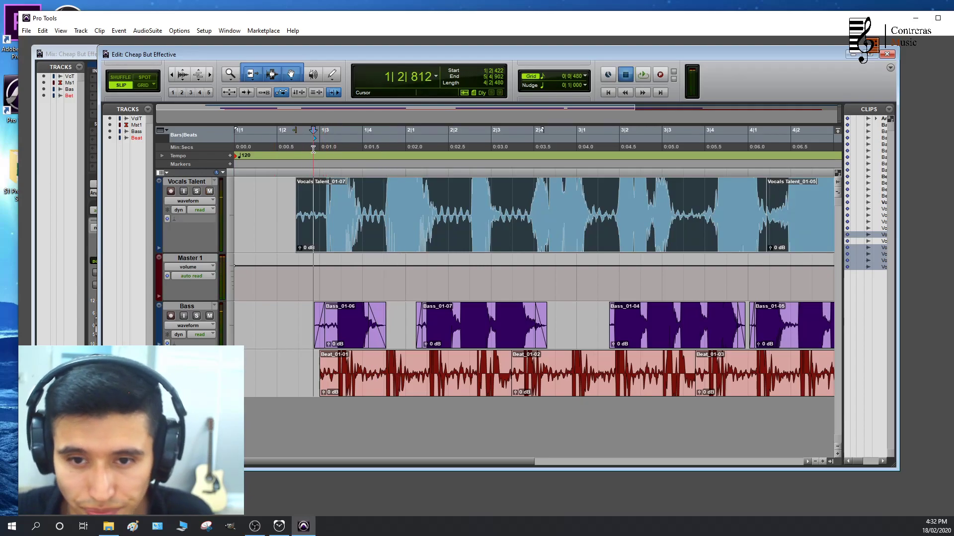
{"action": "key", "text": "space"}
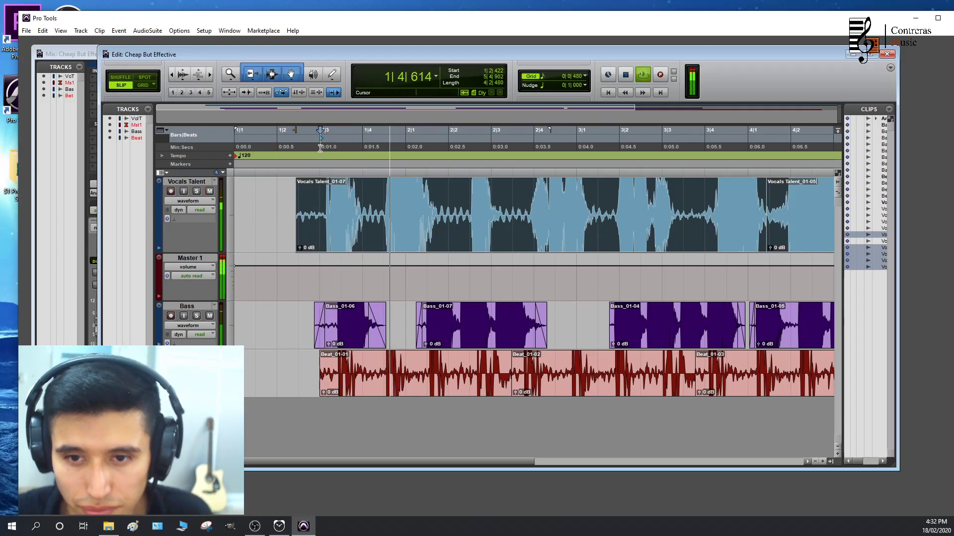
{"action": "key", "text": "space"}
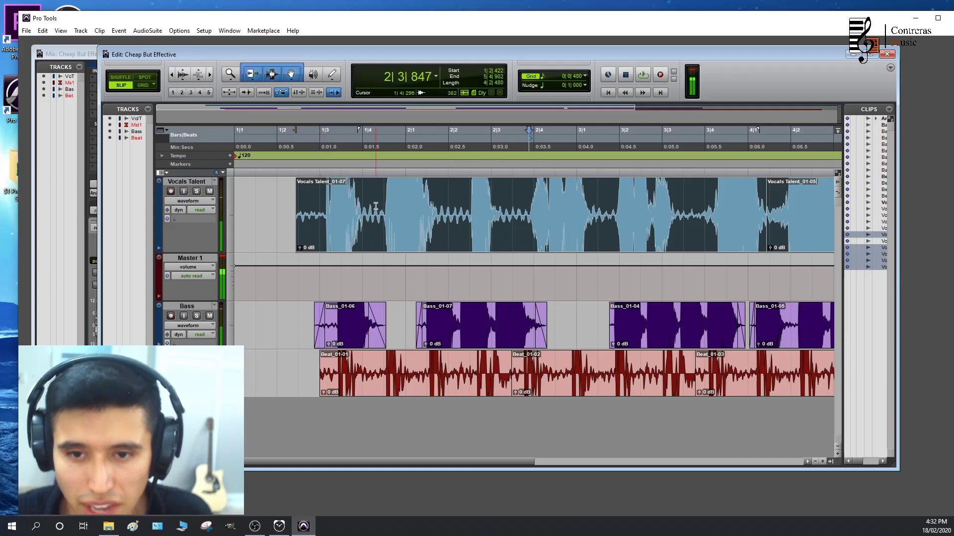
Split the first Vocals Talent clip at 1|4|296, 2|1|953, about 2|3|480, 3|1|412 and about 3|3|400, and select its second piece
{"action": "left_click", "coordinate": [376, 205]}
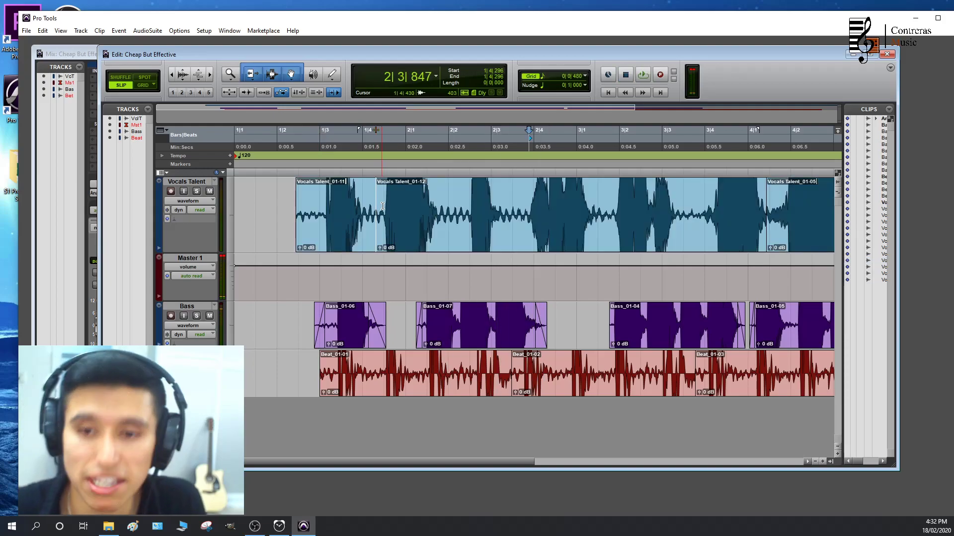
{"action": "left_click", "coordinate": [448, 204]}
{"action": "key", "text": "ctrl+e"}
{"action": "left_click", "coordinate": [513, 204]}
{"action": "key", "text": "ctrl+e"}
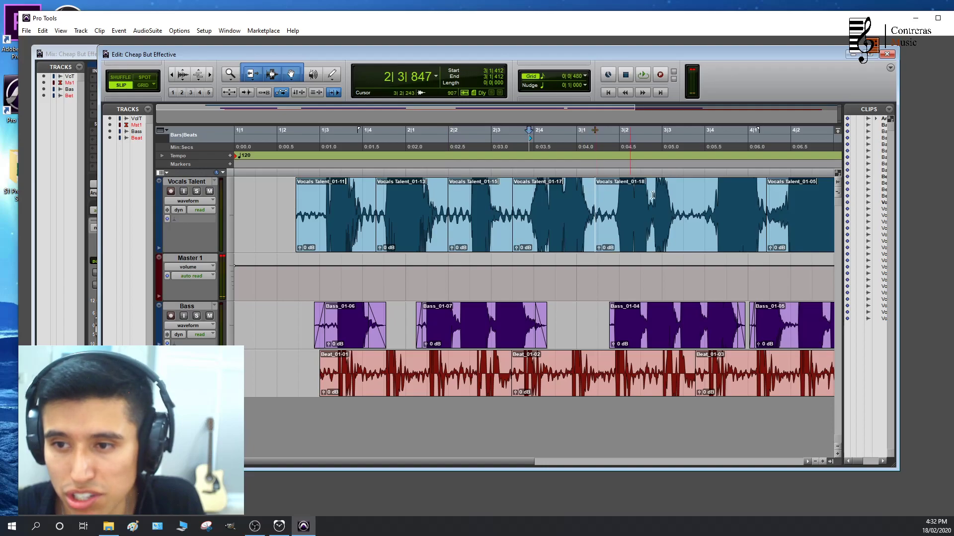
{"action": "left_click", "coordinate": [680, 200]}
{"action": "key", "text": "ctrl+e"}
{"action": "left_click", "coordinate": [421, 228]}
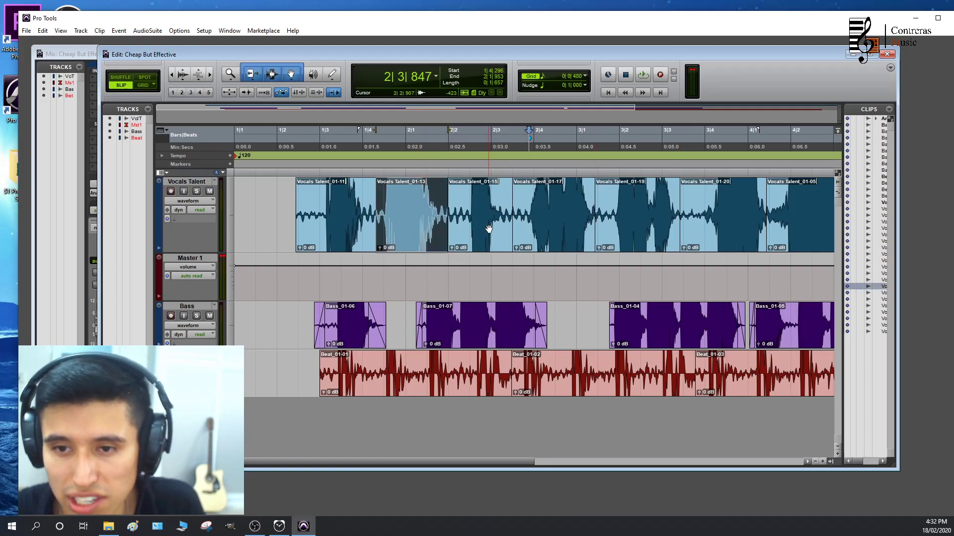
Move all the Vocals Talent clips after the first one together so that they start at 4|3|258
{"action": "scroll", "coordinate": [456, 241], "scroll_direction": "down", "scroll_amount": 2}
{"action": "left_click", "coordinate": [431, 241], "text": "shift"}
{"action": "left_click_drag", "start_coordinate": [301, 238], "coordinate": [419, 240]}
{"action": "scroll", "coordinate": [334, 241], "scroll_direction": "up", "scroll_amount": 1}
{"action": "scroll", "coordinate": [390, 234], "scroll_direction": "up", "scroll_amount": 2}
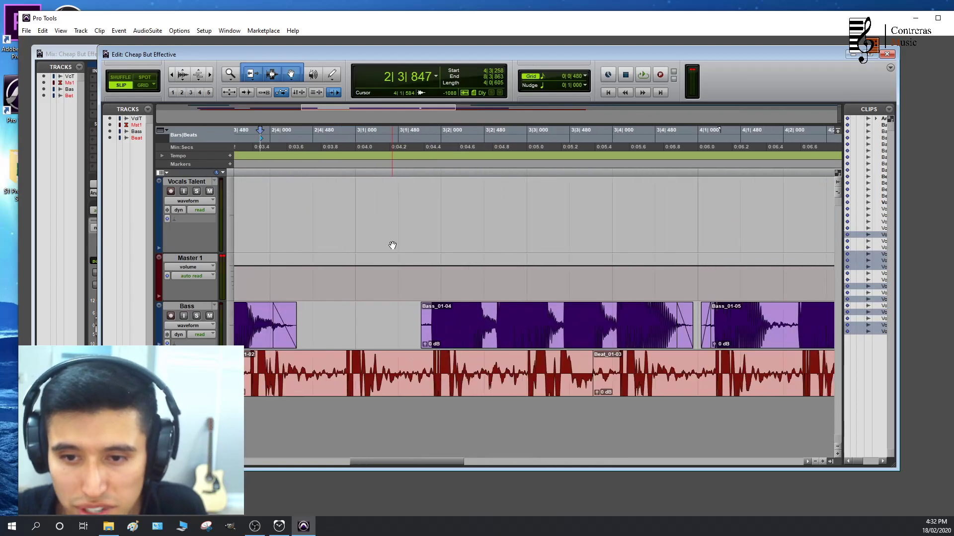
Shift the first Vocals Talent clip to start at about 1|2|600, and reorder the Master 1 track below Beat
{"action": "left_click_drag", "start_coordinate": [472, 234], "coordinate": [489, 234]}
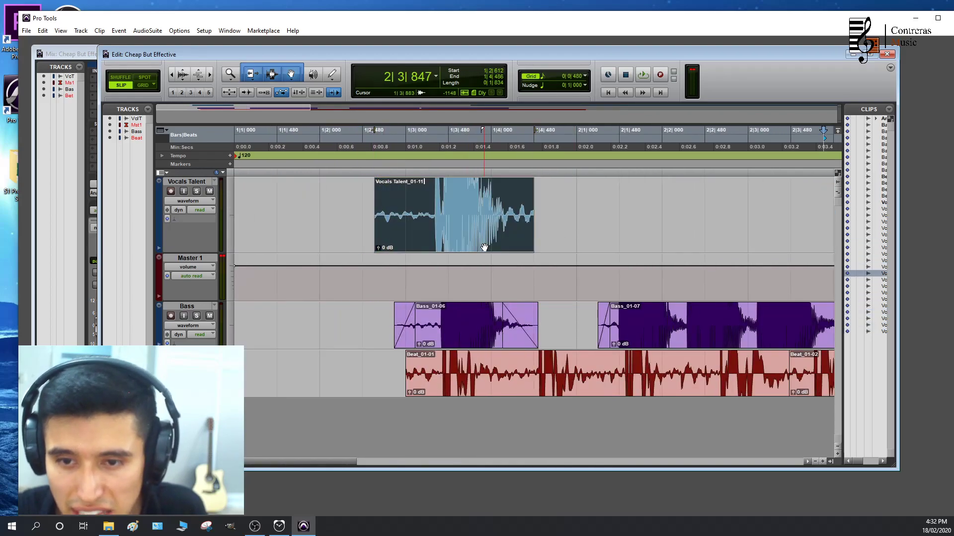
{"action": "scroll", "coordinate": [435, 265], "scroll_direction": "up", "scroll_amount": 2}
{"action": "left_click_drag", "start_coordinate": [196, 259], "coordinate": [195, 392]}
{"action": "scroll", "coordinate": [395, 308], "scroll_direction": "right", "scroll_amount": 3}
{"action": "scroll", "coordinate": [394, 308], "scroll_direction": "right", "scroll_amount": 3}
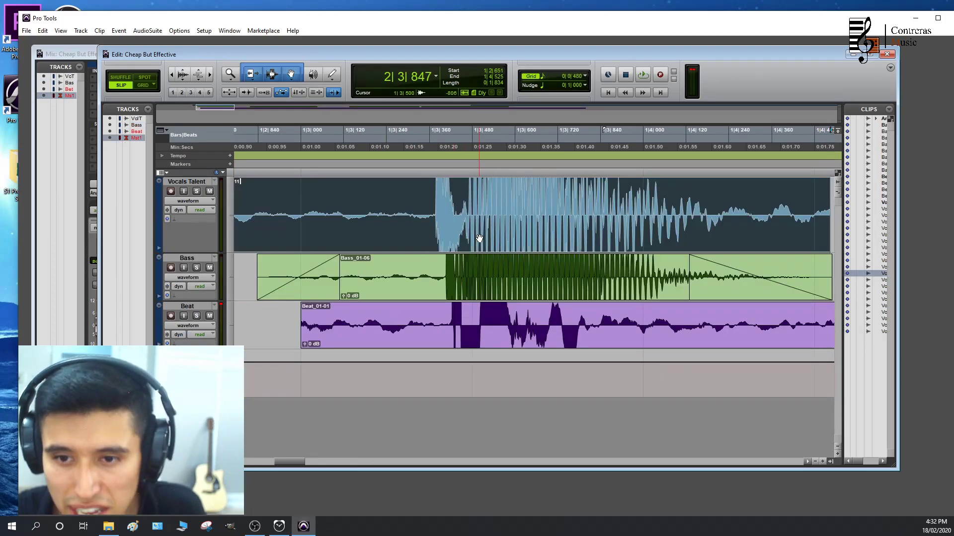
Select the vocal from 1|3|322 to 1|3|401 and play from there to check its timing against the bass and beat
{"action": "left_click_drag", "start_coordinate": [415, 206], "coordinate": [443, 212]}
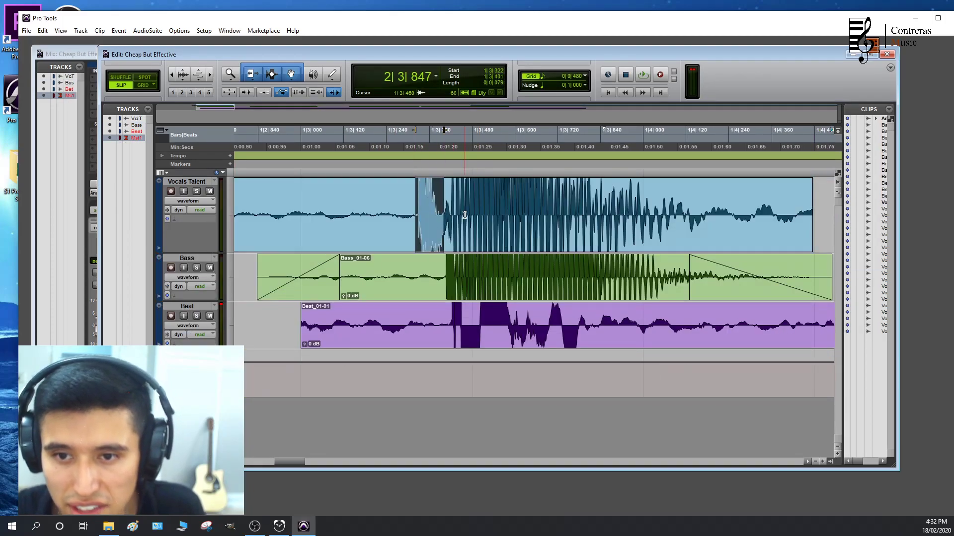
{"action": "key", "text": "space"}
{"action": "scroll", "coordinate": [532, 238], "scroll_direction": "down", "scroll_amount": 2}
{"action": "key", "text": "n"}
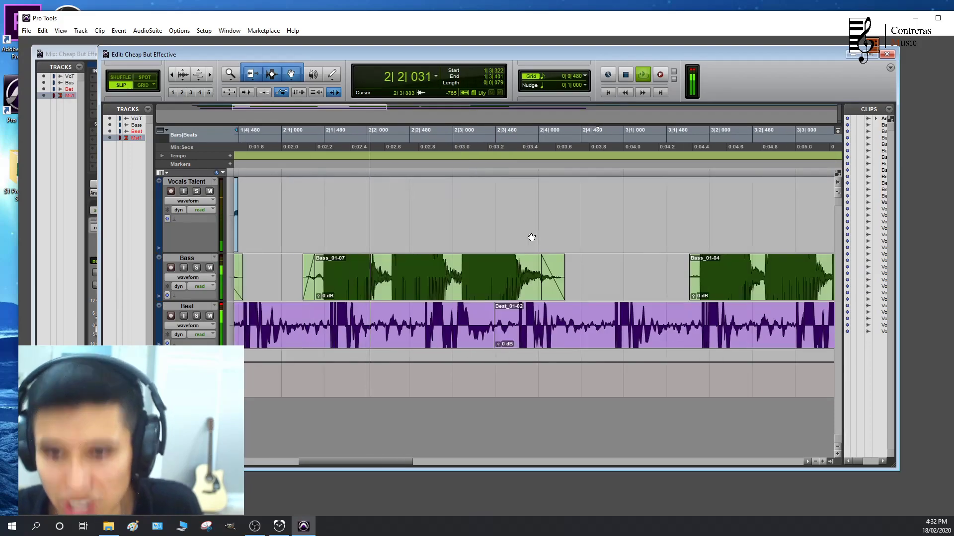
{"action": "key", "text": "space"}
Move the second Vocals Talent clip to start at 2|1|273 and play it with the bass and beat
{"action": "scroll", "coordinate": [532, 238], "scroll_direction": "down", "scroll_amount": 1}
{"action": "scroll", "coordinate": [598, 198], "scroll_direction": "down", "scroll_amount": 2}
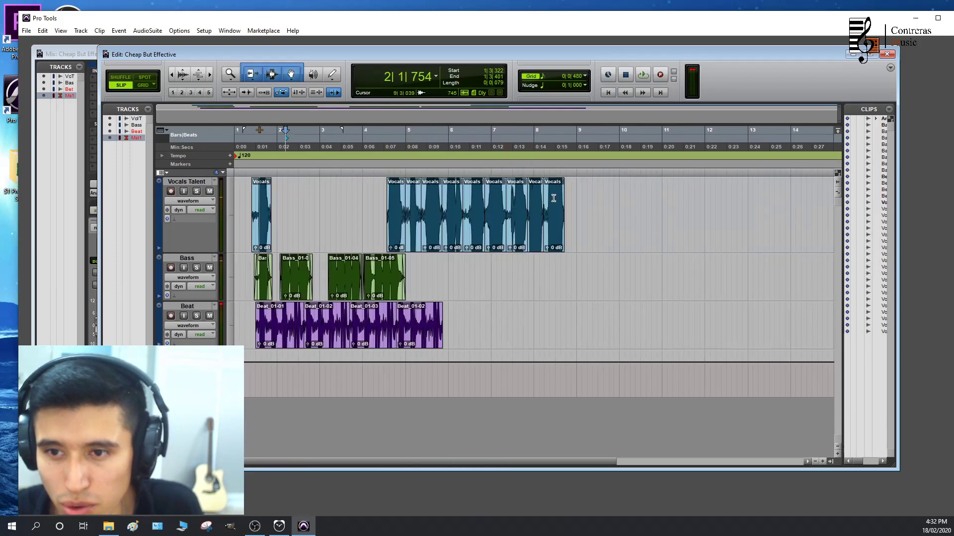
{"action": "left_click_drag", "start_coordinate": [399, 231], "coordinate": [310, 232]}
{"action": "scroll", "coordinate": [310, 232], "scroll_direction": "up", "scroll_amount": 2}
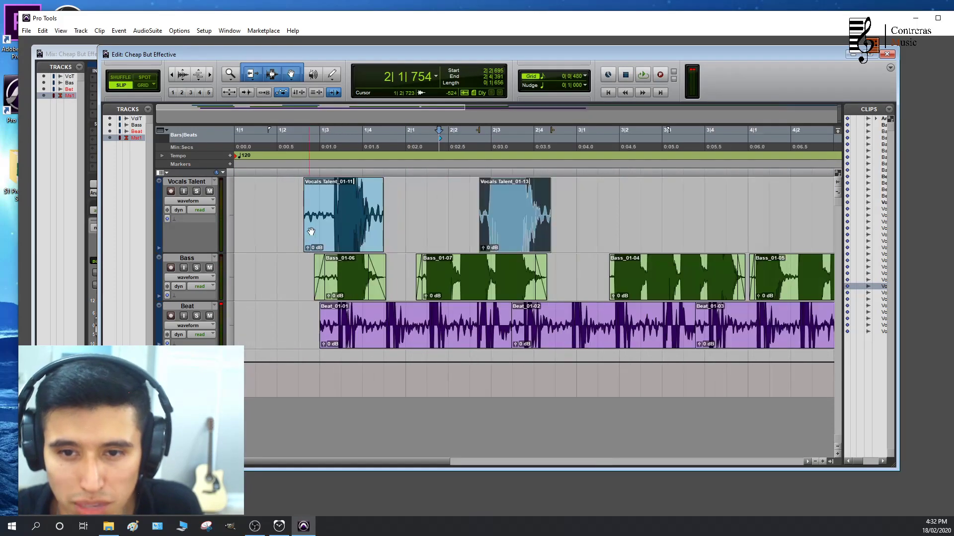
{"action": "left_click_drag", "start_coordinate": [515, 236], "coordinate": [453, 237]}
{"action": "left_click", "coordinate": [376, 144]}
{"action": "key", "text": "space"}
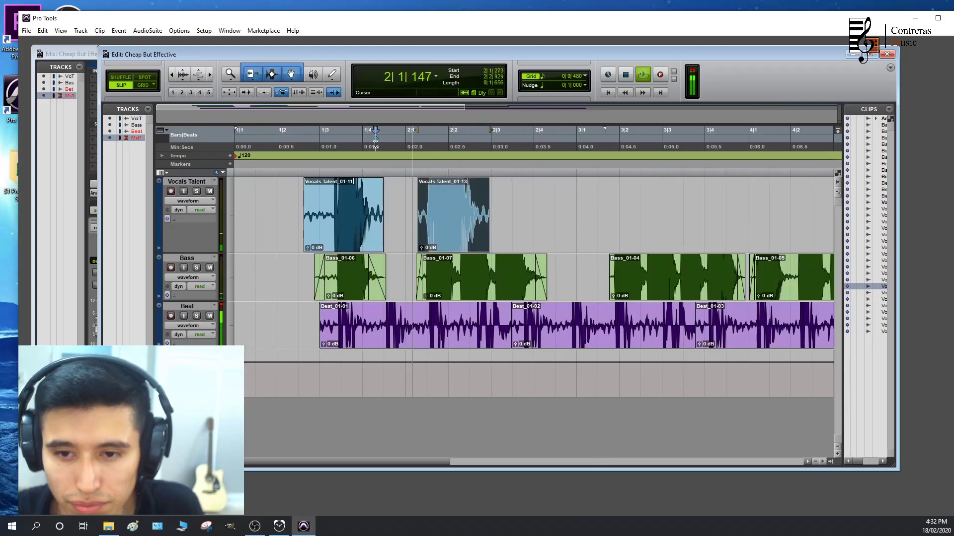
{"action": "key", "text": "space"}
Maximize the Edit window and move the third Vocals Talent clip to start at 2|3|203
{"action": "left_click", "coordinate": [869, 54]}
{"action": "left_click_drag", "start_coordinate": [855, 209], "coordinate": [450, 248]}
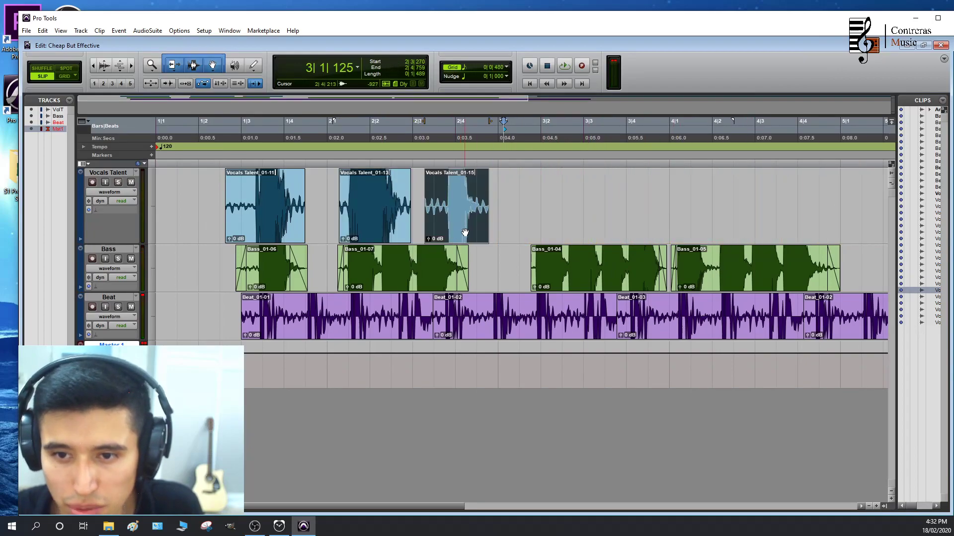
{"action": "key", "text": "ctrl+]"}
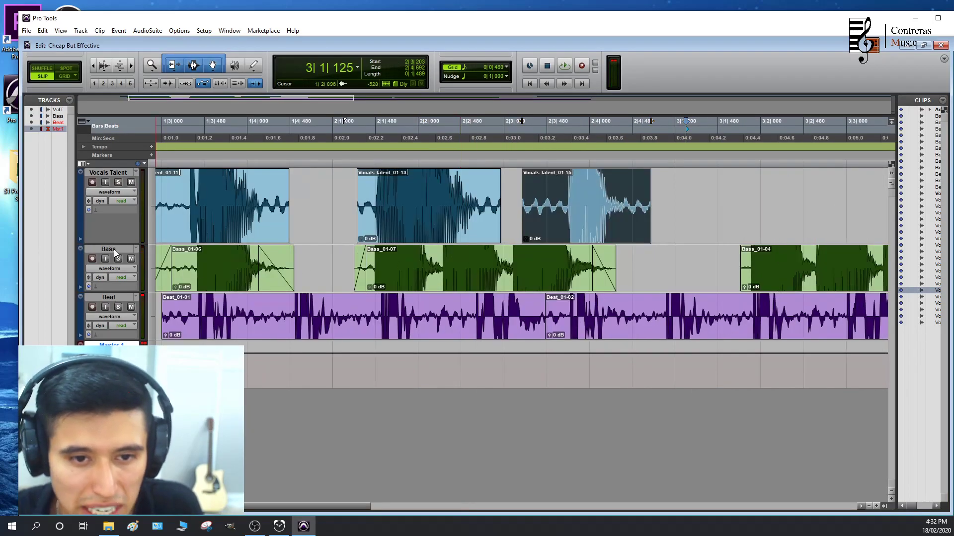
Reorder the Beat track above the Bass track and play the arrangement from around 2|1
{"action": "left_click_drag", "start_coordinate": [118, 301], "coordinate": [121, 251]}
{"action": "left_click", "coordinate": [365, 136]}
{"action": "key", "text": "space"}
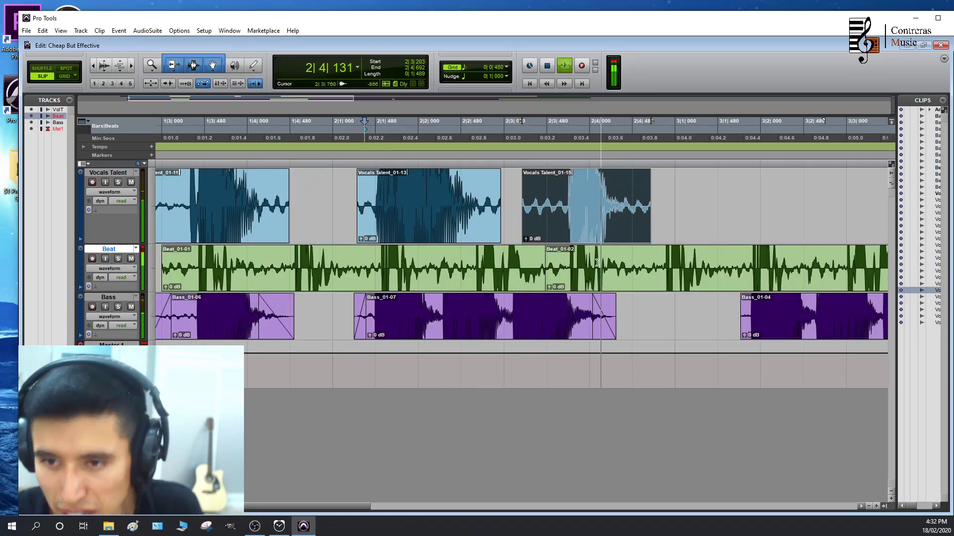
{"action": "key", "text": "space"}
Move the fourth Vocals Talent clip to start at about 3|1
{"action": "scroll", "coordinate": [609, 295], "scroll_direction": "down", "scroll_amount": 3}
{"action": "left_click_drag", "start_coordinate": [356, 226], "coordinate": [261, 229]}
{"action": "scroll", "coordinate": [342, 242], "scroll_direction": "up", "scroll_amount": 1}
{"action": "scroll", "coordinate": [364, 223], "scroll_direction": "up", "scroll_amount": 2}
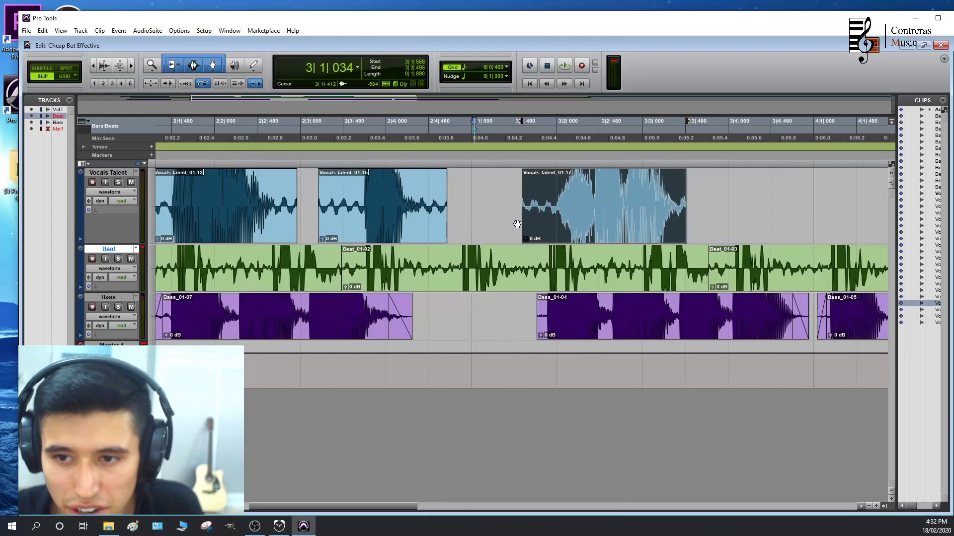
{"action": "left_click_drag", "start_coordinate": [596, 224], "coordinate": [563, 243]}
Move the fifth Vocals Talent clip to start at 3|3|487 and play it from just before 3|3
{"action": "scroll", "coordinate": [578, 230], "scroll_direction": "right", "scroll_amount": 3}
{"action": "scroll", "coordinate": [608, 216], "scroll_direction": "down", "scroll_amount": 1}
{"action": "left_click_drag", "start_coordinate": [726, 230], "coordinate": [349, 228]}
{"action": "left_click", "coordinate": [309, 135]}
{"action": "key", "text": "space"}
{"action": "key", "text": "space"}
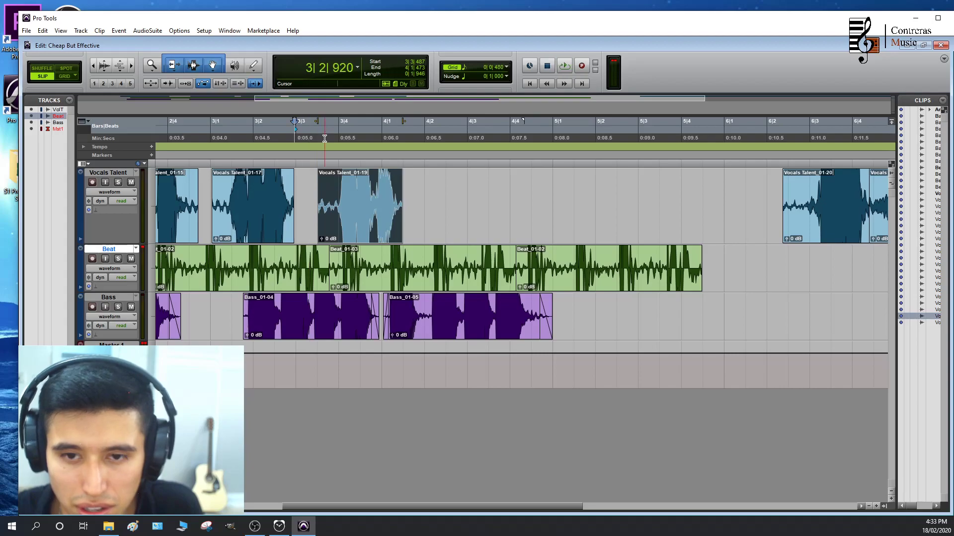
{"action": "left_click", "coordinate": [289, 136]}
{"action": "key", "text": "space"}
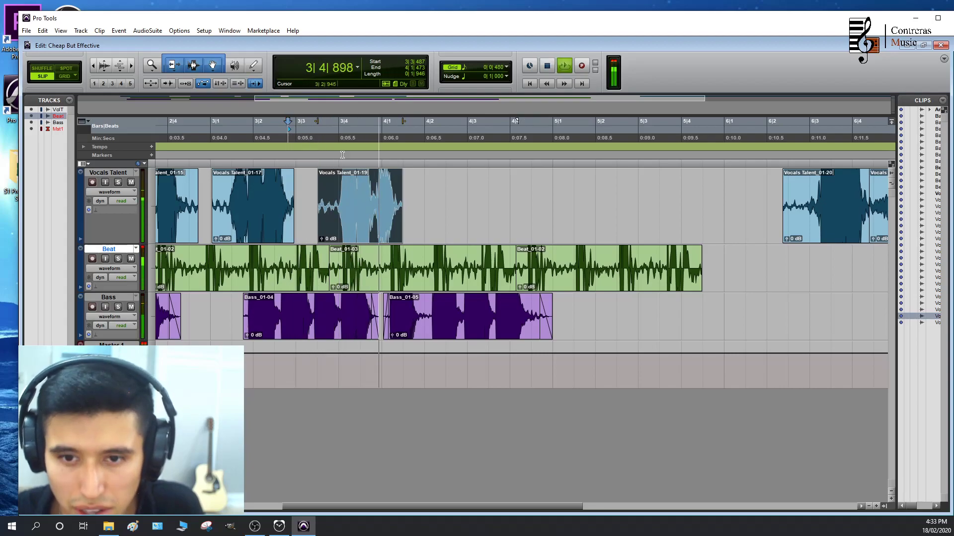
Move the sixth to ninth Vocals Talent clips earlier behind the fifth, with the ninth starting at 5|4|284
{"action": "left_click_drag", "start_coordinate": [839, 234], "coordinate": [460, 228]}
{"action": "scroll", "coordinate": [810, 238], "scroll_direction": "right", "scroll_amount": 1}
{"action": "scroll", "coordinate": [668, 247], "scroll_direction": "right", "scroll_amount": 3}
{"action": "left_click_drag", "start_coordinate": [715, 231], "coordinate": [355, 227]}
{"action": "left_click_drag", "start_coordinate": [790, 223], "coordinate": [442, 223]}
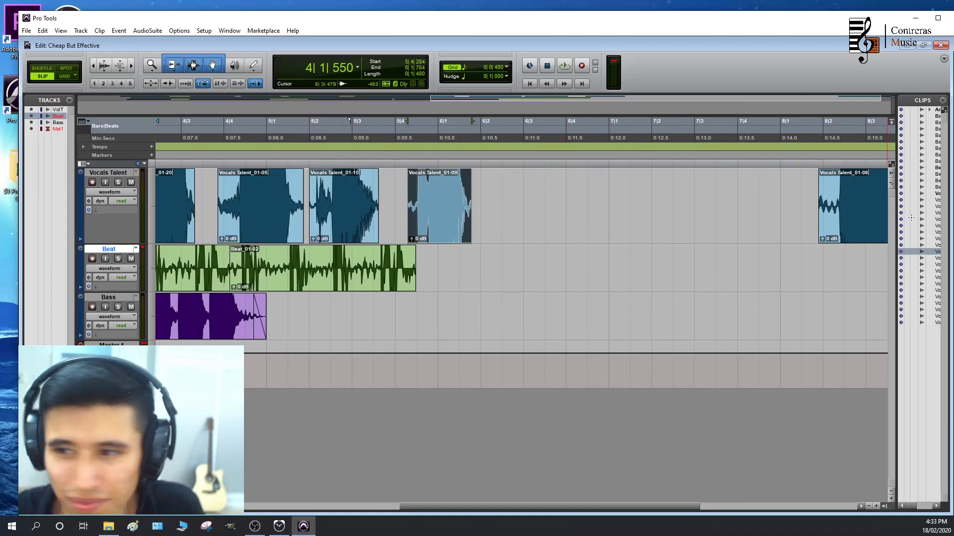
Close up the final Vocals Talent clips with the last one starting at 5|3|132, and play them from around 4|2
{"action": "left_click_drag", "start_coordinate": [873, 226], "coordinate": [454, 231]}
{"action": "scroll", "coordinate": [525, 243], "scroll_direction": "left", "scroll_amount": 3}
{"action": "left_click_drag", "start_coordinate": [576, 222], "coordinate": [492, 222]}
{"action": "left_click_drag", "start_coordinate": [571, 225], "coordinate": [526, 225]}
{"action": "left_click", "coordinate": [304, 130]}
{"action": "key", "text": "space"}
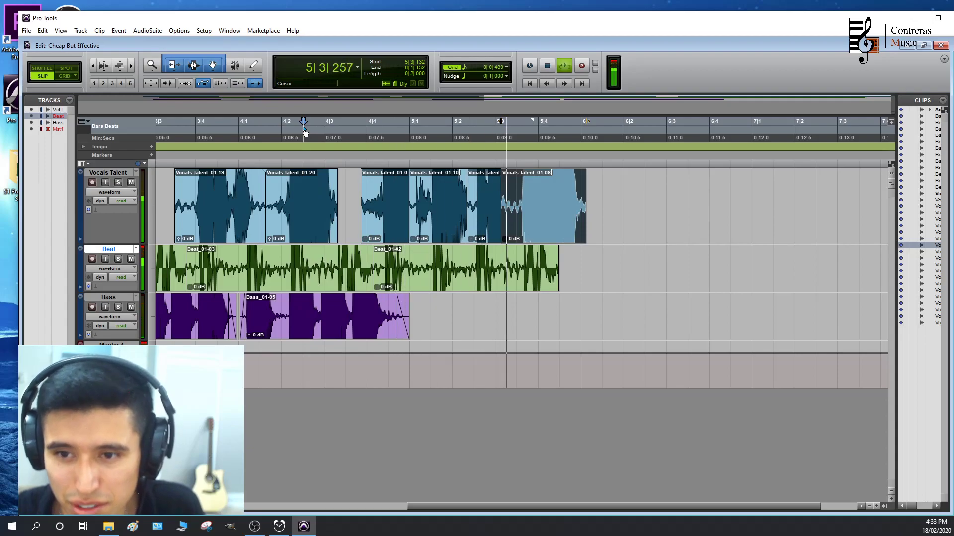
{"action": "key", "text": "space"}
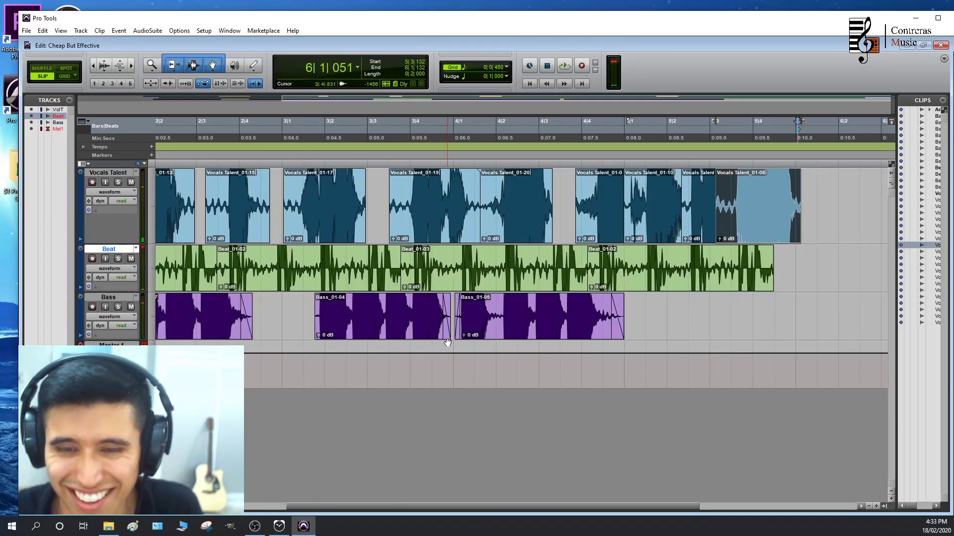
Copy the first two Bass clips and paste them on the Bass track at 5|2|621
{"action": "key", "text": "ctrl+bracketleft"}
{"action": "left_click", "coordinate": [218, 331]}
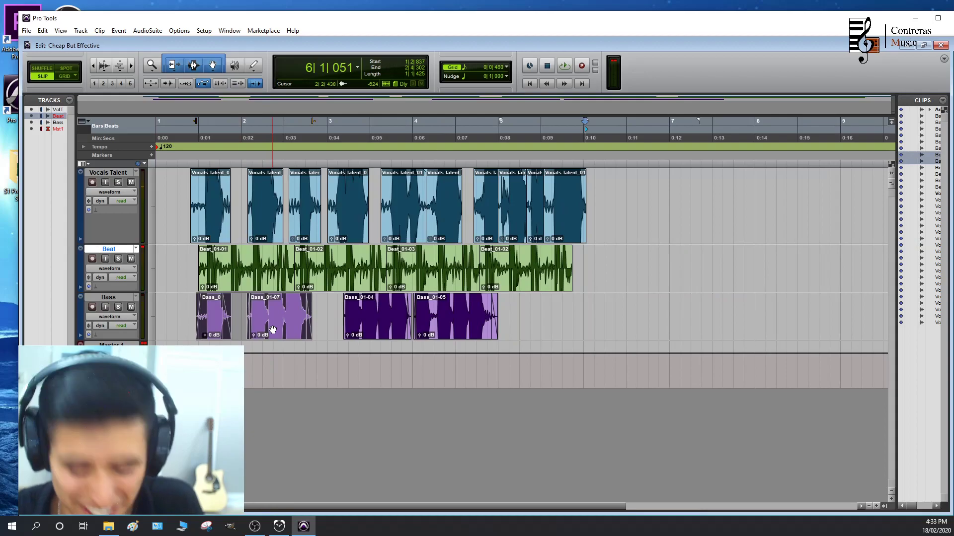
{"action": "left_click", "coordinate": [533, 310]}
{"action": "key", "text": "ctrl+v"}
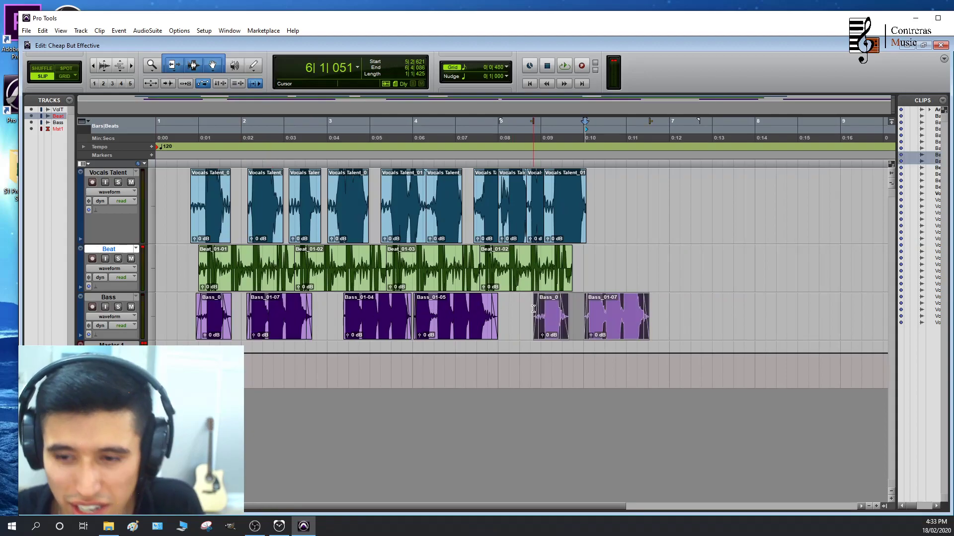
Move the two pasted Bass clips together to start at 4|3|737 and play the result from around 4|2
{"action": "key", "text": "ctrl+bracketright"}
{"action": "left_click", "coordinate": [304, 135]}
{"action": "key", "text": "space"}
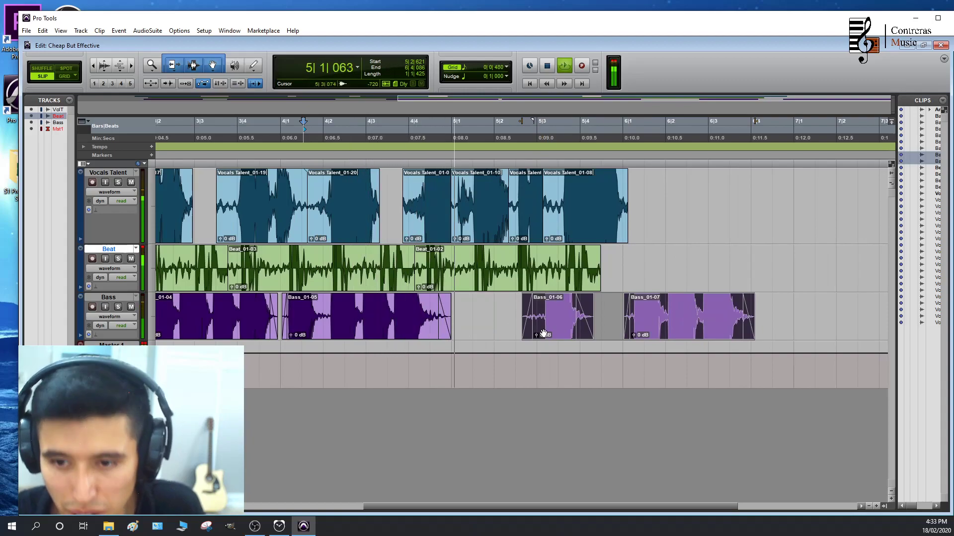
{"action": "key", "text": "space"}
{"action": "left_click_drag", "start_coordinate": [561, 330], "coordinate": [433, 334]}
{"action": "left_click", "coordinate": [340, 135]}
{"action": "key", "text": "space"}
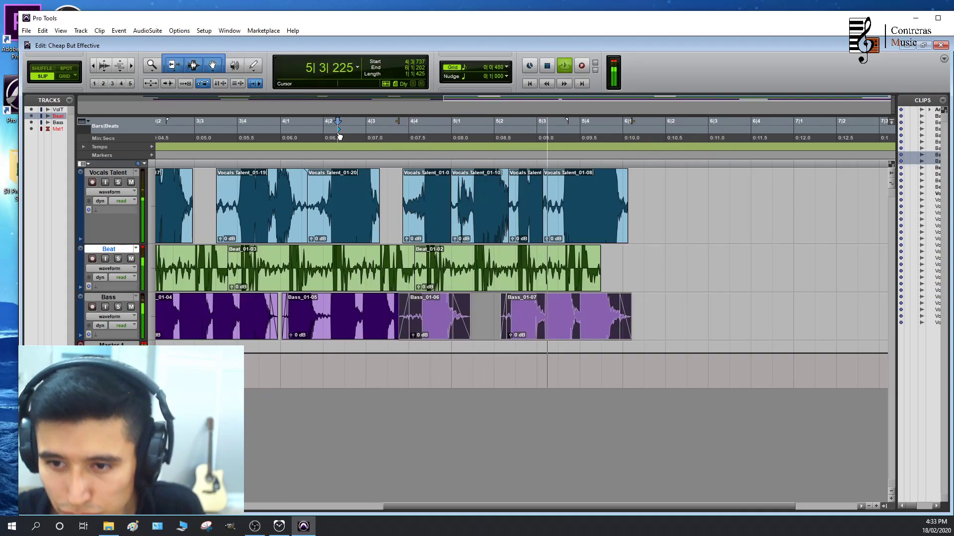
{"action": "key", "text": "space"}
Remove the fade-in from the pasted Bass_01-06 clip and extend the Bass_01-05 clip to end at 4|4|279
{"action": "left_click", "coordinate": [480, 328]}
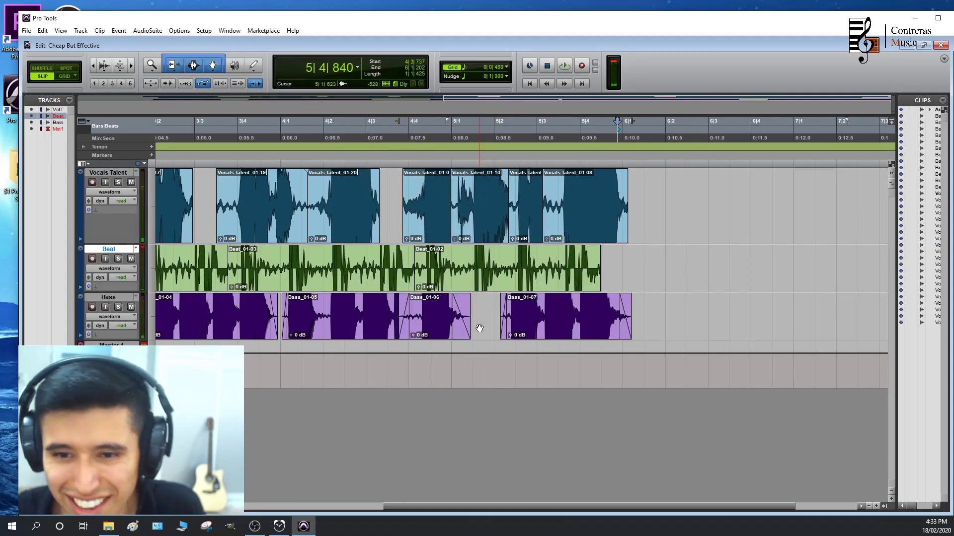
{"action": "left_click", "coordinate": [390, 332]}
{"action": "left_click", "coordinate": [404, 331]}
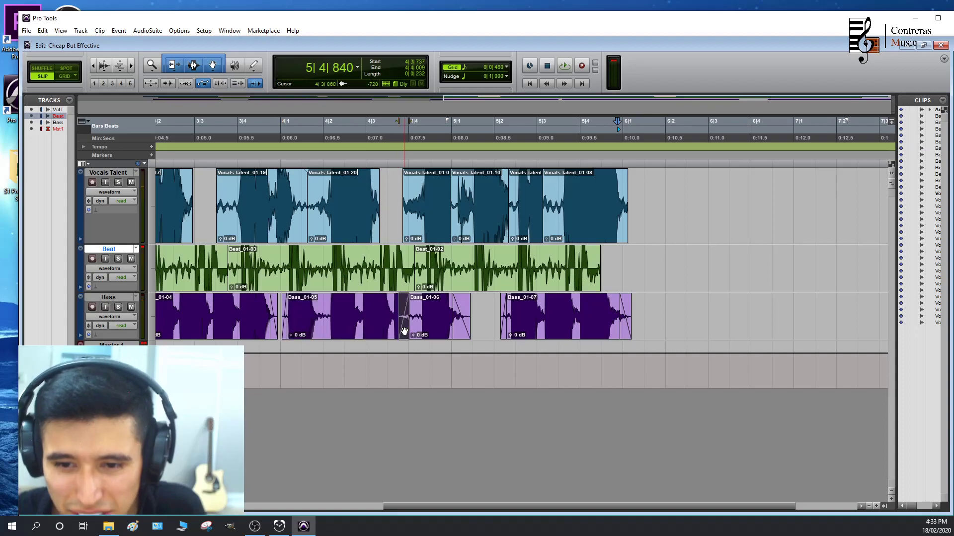
{"action": "key", "text": "Delete"}
{"action": "left_click_drag", "start_coordinate": [397, 323], "coordinate": [421, 323]}
Extend the Vocals Talent_01-10 clip over the start of the next clip to end at 5|2|515
{"action": "key", "text": "t"}
{"action": "key", "text": "t"}
{"action": "key", "text": "r"}
{"action": "scroll", "coordinate": [575, 312], "scroll_direction": "right", "scroll_amount": 5}
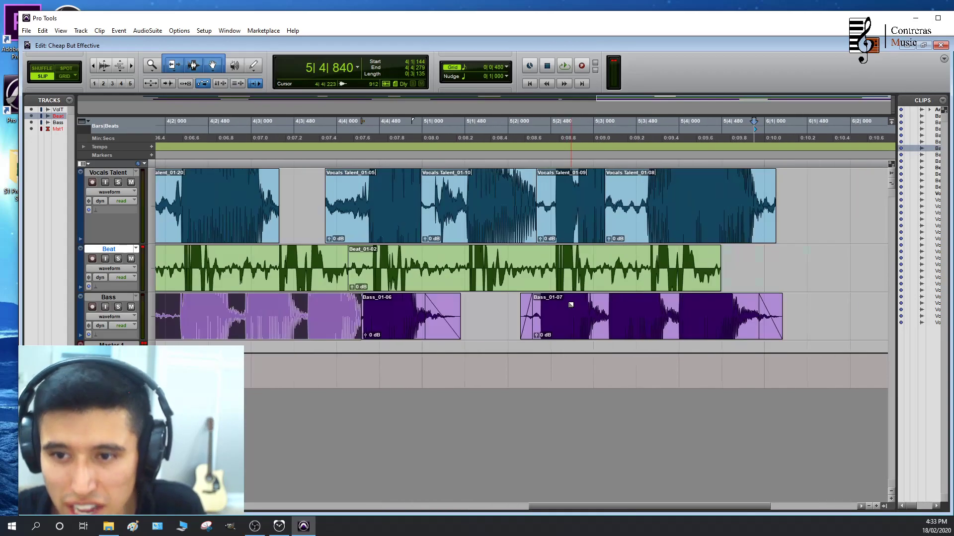
{"action": "key", "text": "t"}
{"action": "key", "text": "t"}
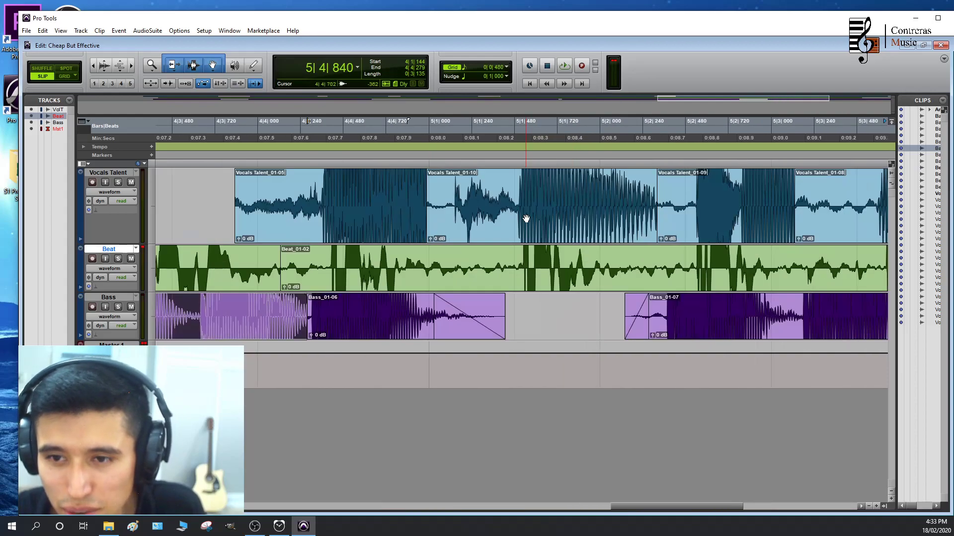
{"action": "key", "text": "r"}
{"action": "left_click_drag", "start_coordinate": [438, 200], "coordinate": [480, 206]}
{"action": "scroll", "coordinate": [480, 206], "scroll_direction": "right", "scroll_amount": 1}
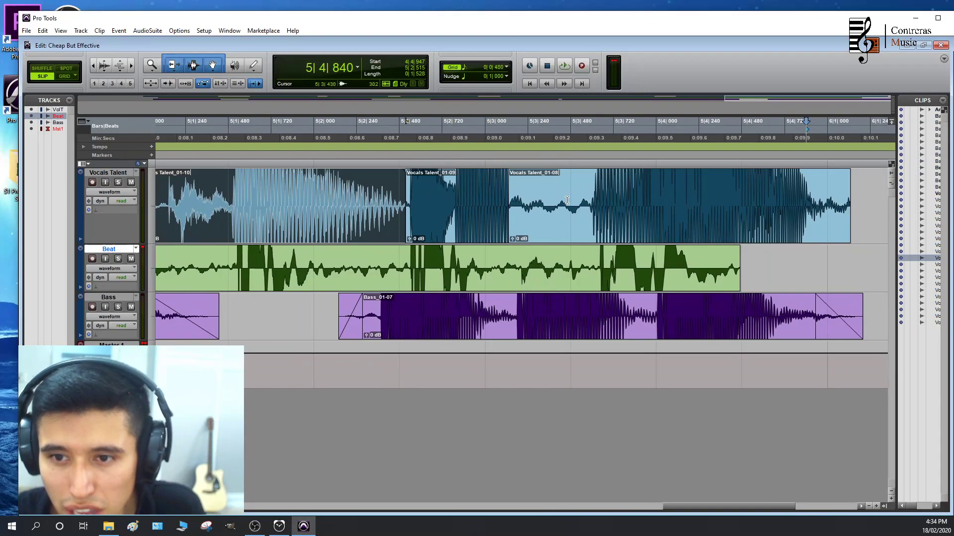
Extend the Vocals Talent_01-05 clip to end at 5|1|483 and play the vocal from just before it
{"action": "key", "text": "r"}
{"action": "scroll", "coordinate": [350, 213], "scroll_direction": "left", "scroll_amount": 1}
{"action": "left_click_drag", "start_coordinate": [401, 203], "coordinate": [447, 204]}
{"action": "left_click", "coordinate": [300, 125]}
{"action": "key", "text": "space"}
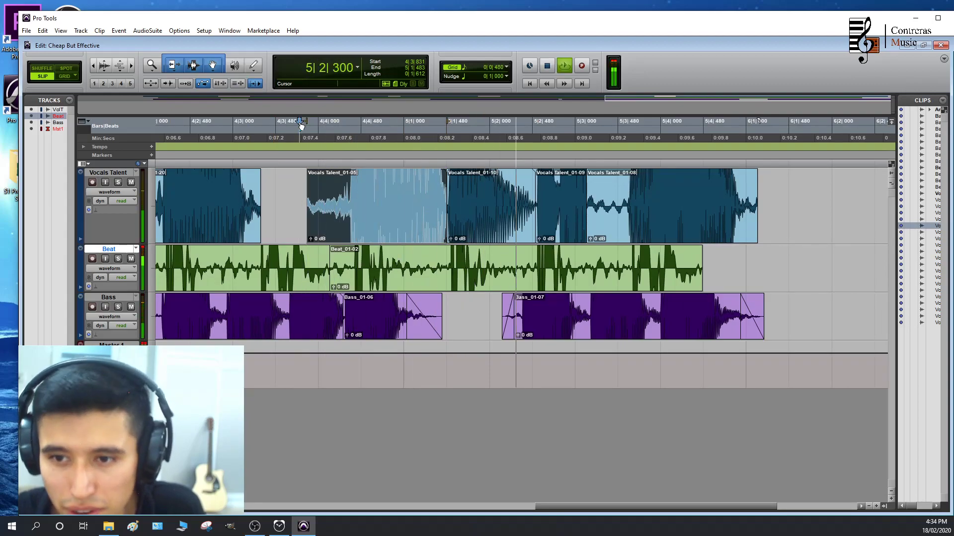
{"action": "key", "text": "space"}
Extend the Vocals Talent_01-09 clip to end at 5|3|586 and play the last four vocal clips
{"action": "left_click_drag", "start_coordinate": [583, 202], "coordinate": [627, 202]}
{"action": "left_click", "coordinate": [304, 136]}
{"action": "key", "text": "space"}
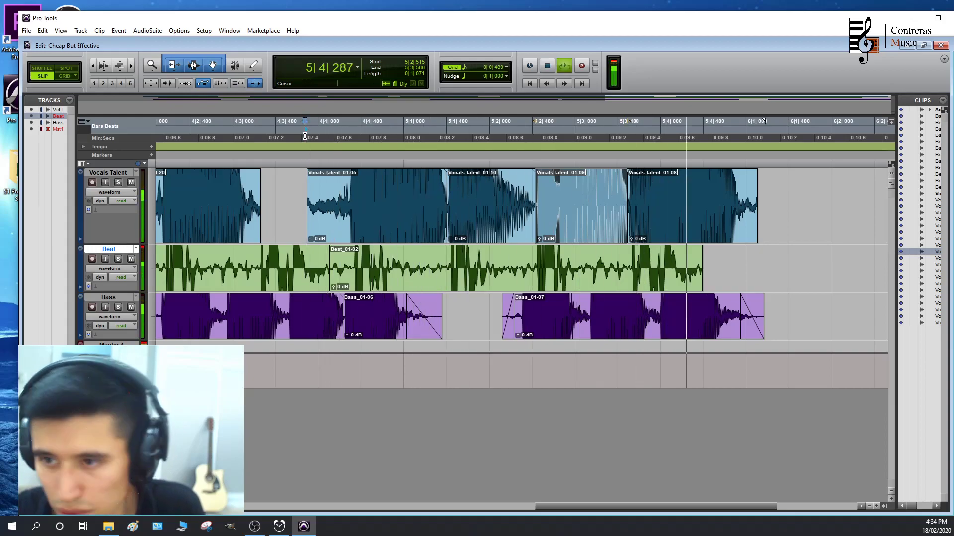
{"action": "key", "text": "space"}
Play the arrangement from about 3|3|938 to check the vocal against the beat and bass
{"action": "scroll", "coordinate": [465, 237], "scroll_direction": "left", "scroll_amount": 6}
{"action": "left_click", "coordinate": [403, 137]}
{"action": "key", "text": "space"}
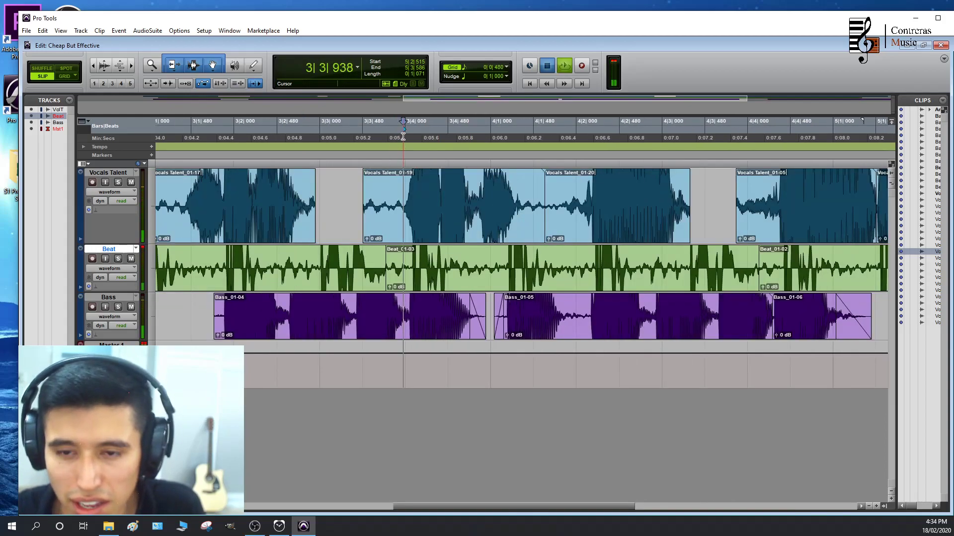
{"action": "key", "text": "r"}
{"action": "key", "text": "space"}
Bring up the Mix window and place the Edit window beside it so both are visible
{"action": "key", "text": "ctrl+equal"}
{"action": "key", "text": "ctrl+equal"}
{"action": "left_click_drag", "start_coordinate": [157, 119], "coordinate": [318, 119]}
{"action": "left_click", "coordinate": [264, 189]}
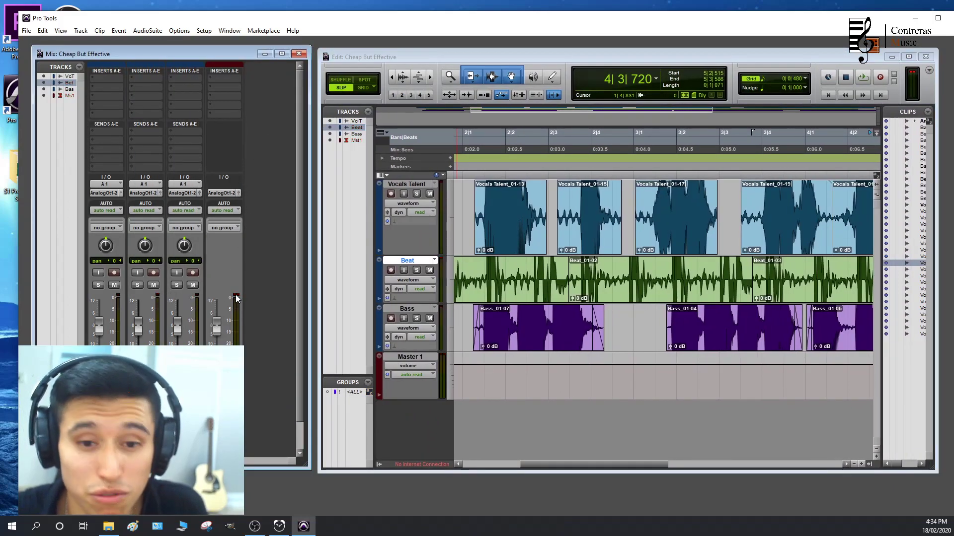
Raise the Vocals Talent and Beat volumes, and pan Beat 17 to the left and Bass 29 to the right
{"action": "left_click_drag", "start_coordinate": [99, 328], "coordinate": [138, 318]}
{"action": "left_click_drag", "start_coordinate": [141, 250], "coordinate": [185, 243]}
During playback from around 2|1, raise the Vocals Talent volume further and lower the Beat volume, then maximize the Edit window
{"action": "left_click", "coordinate": [483, 137]}
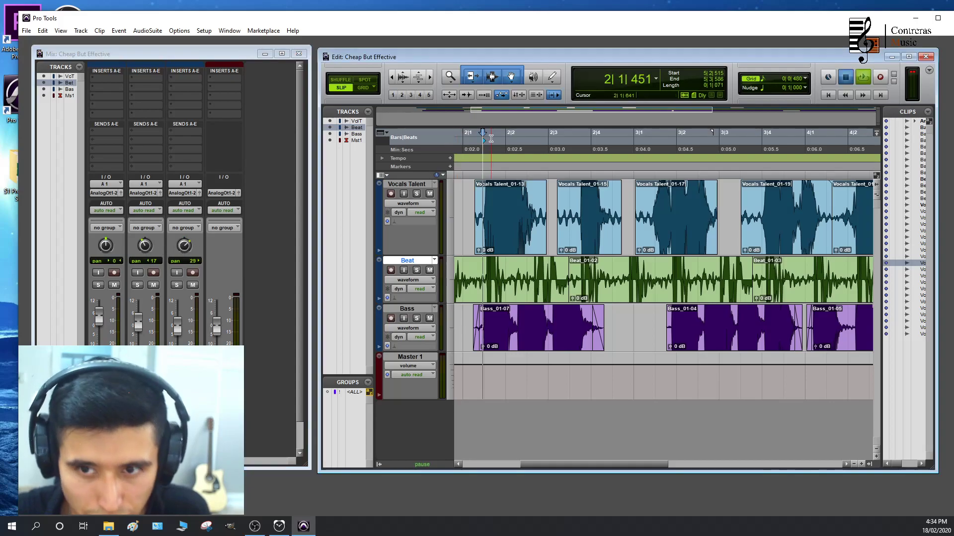
{"action": "key", "text": "space"}
{"action": "left_click", "coordinate": [97, 311]}
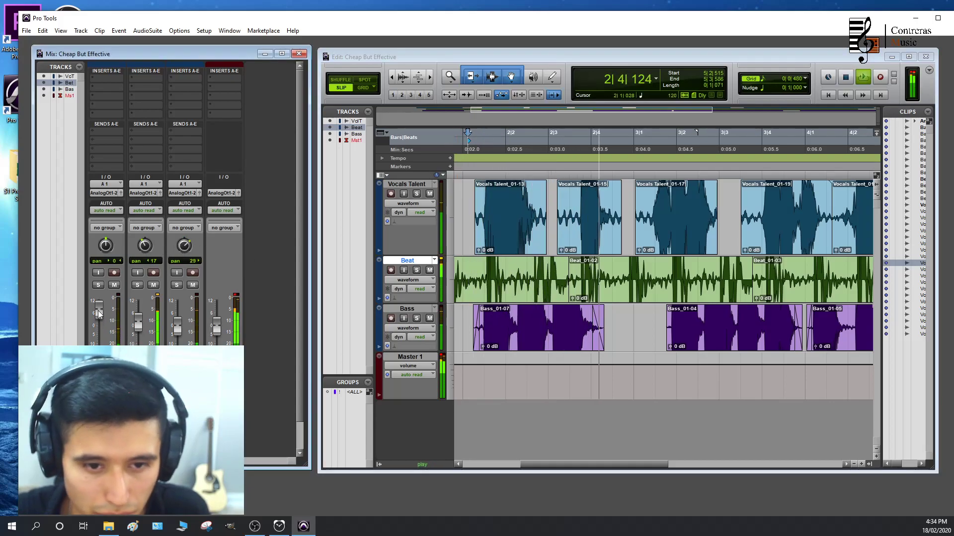
{"action": "left_click_drag", "start_coordinate": [98, 311], "coordinate": [99, 304]}
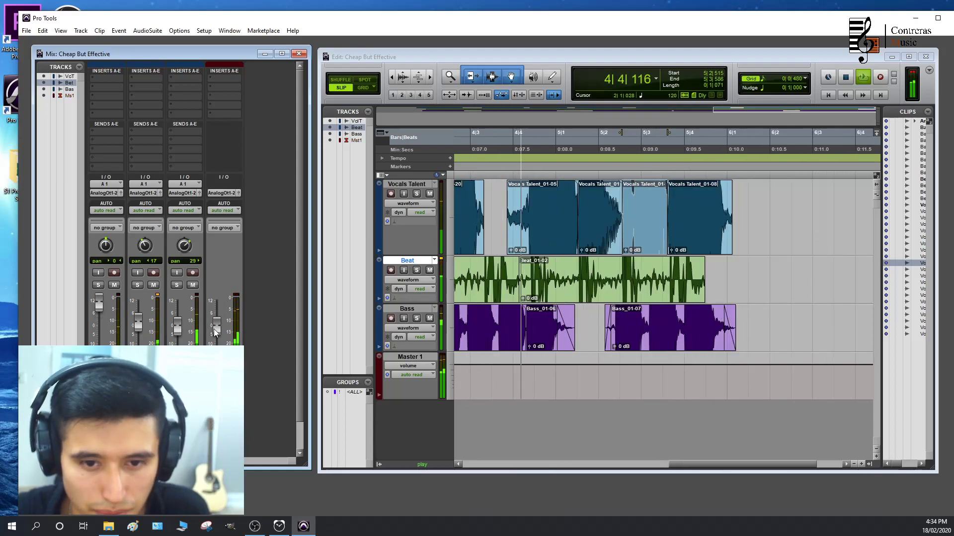
{"action": "left_click_drag", "start_coordinate": [139, 325], "coordinate": [141, 334]}
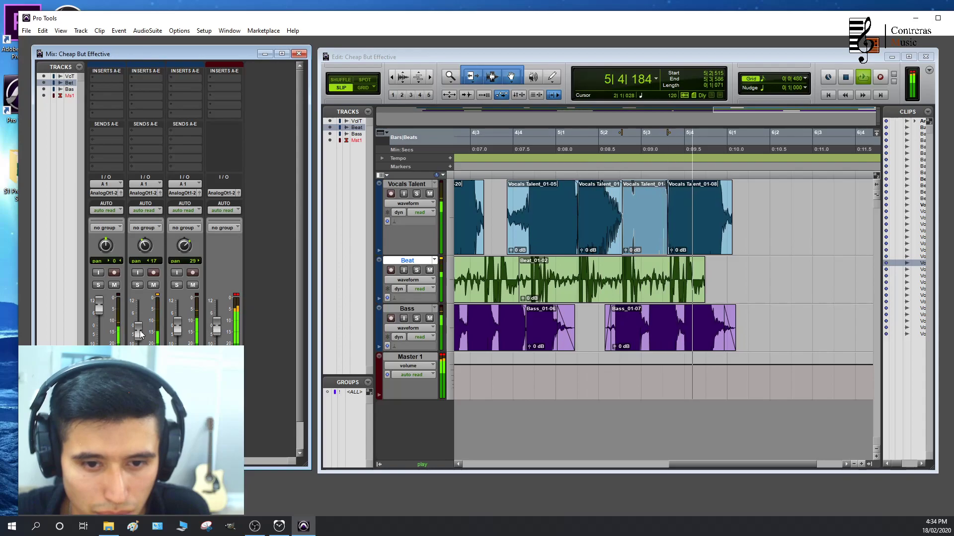
{"action": "key", "text": "space"}
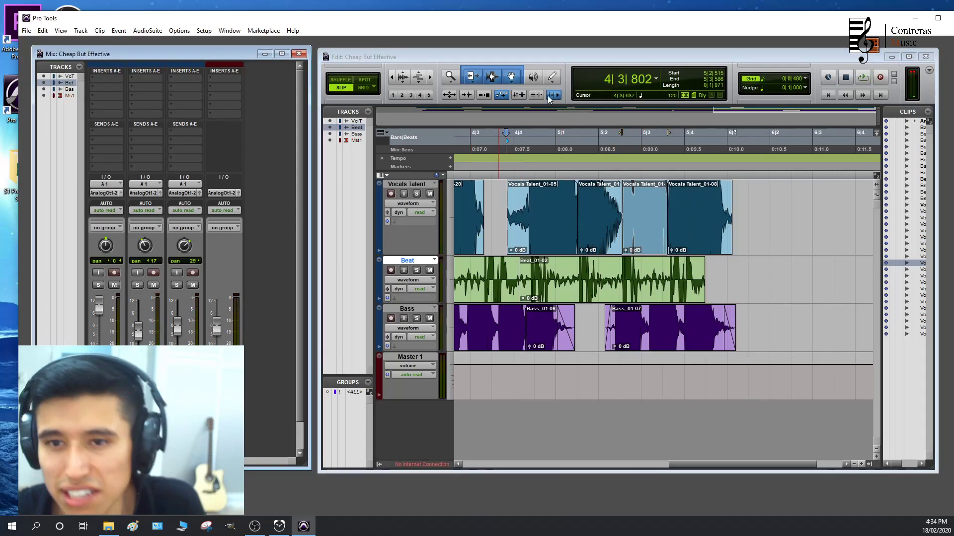
{"action": "left_click", "coordinate": [908, 56]}
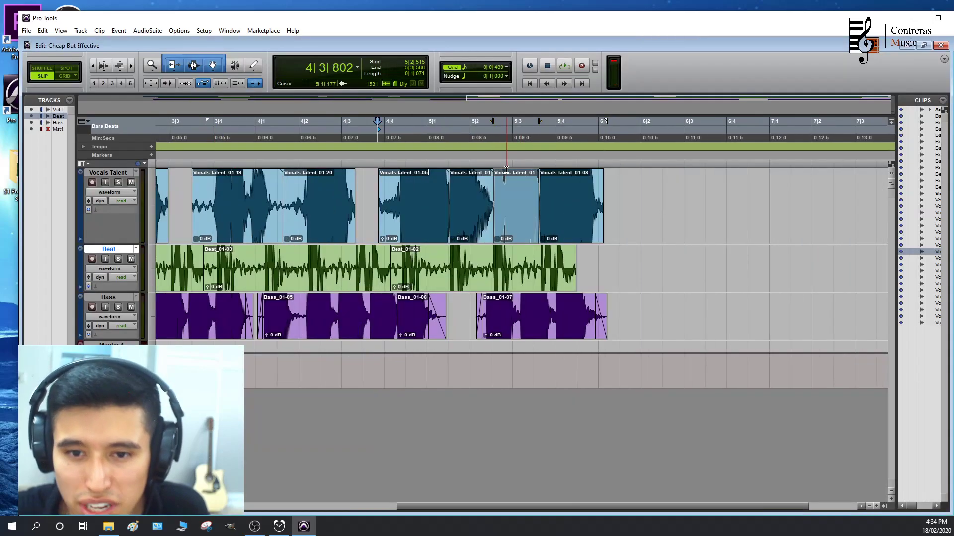
Set the timeline selection to cover the whole arrangement, from 1|1|847 to just past bar 6
{"action": "scroll", "coordinate": [566, 204], "scroll_direction": "left", "scroll_amount": 3}
{"action": "scroll", "coordinate": [569, 206], "scroll_direction": "down", "scroll_amount": 1}
{"action": "left_click_drag", "start_coordinate": [595, 138], "coordinate": [175, 126]}
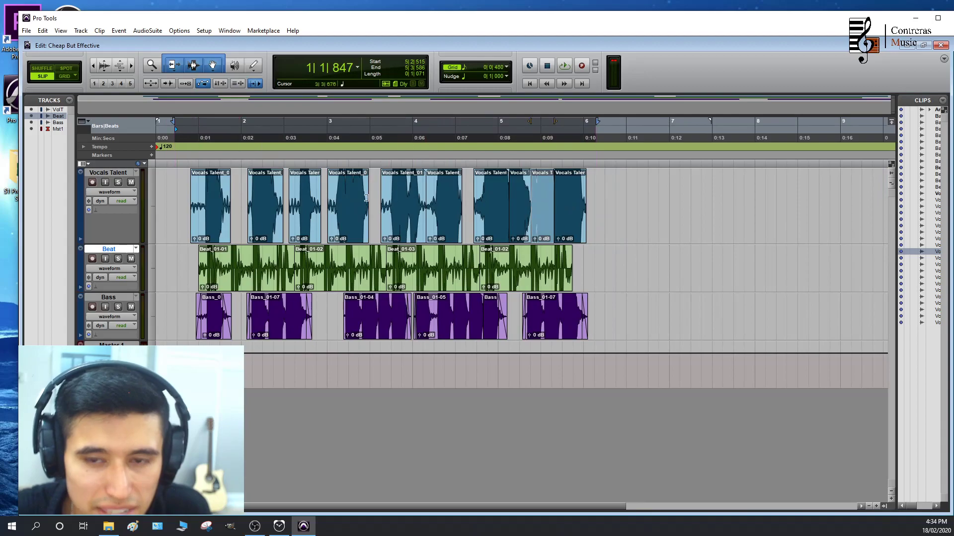
Bounce the selection to disk as an interleaved WAV with an added MP3, naming it Rrrrremix and accepting the MP3 settings
{"action": "left_click", "coordinate": [27, 30]}
{"action": "mouse_move", "coordinate": [62, 157]}
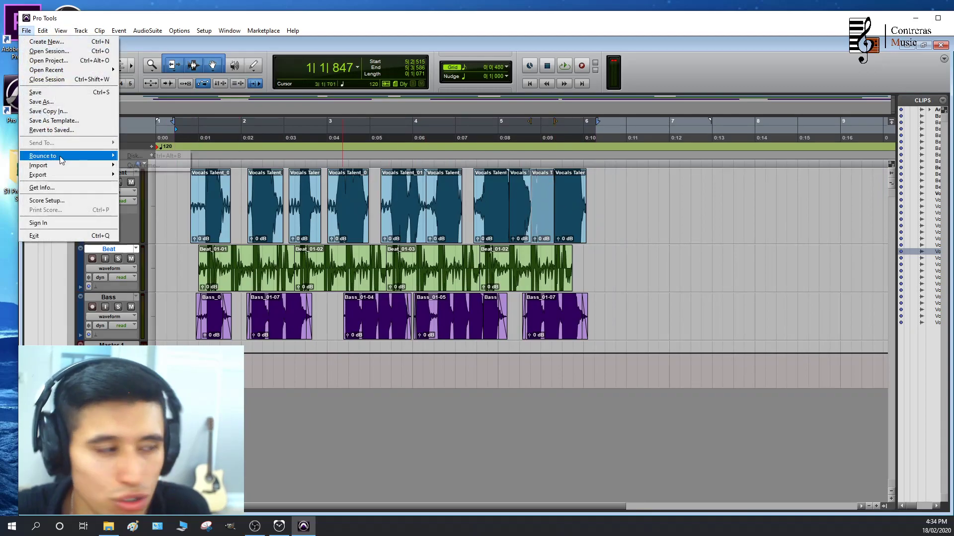
{"action": "left_click", "coordinate": [135, 155]}
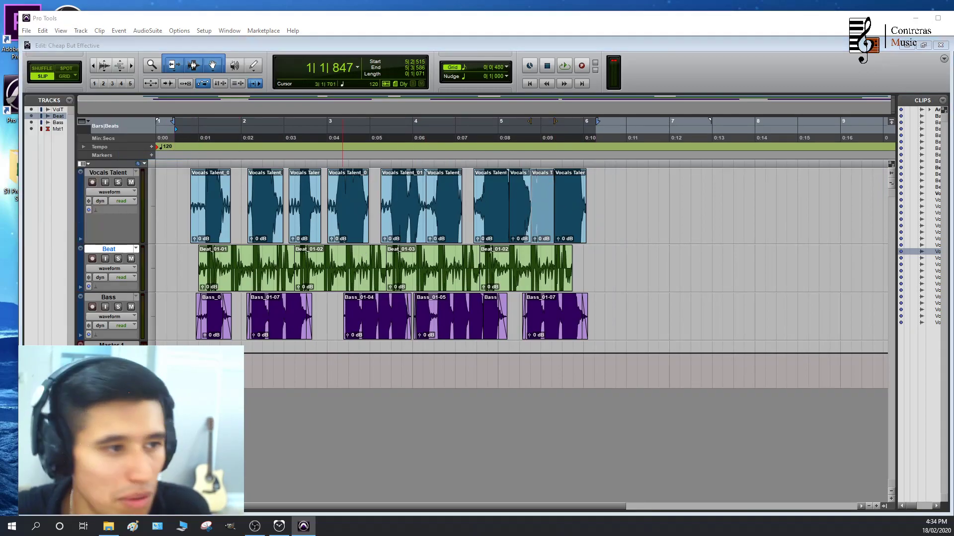
{"action": "left_click", "coordinate": [458, 189]}
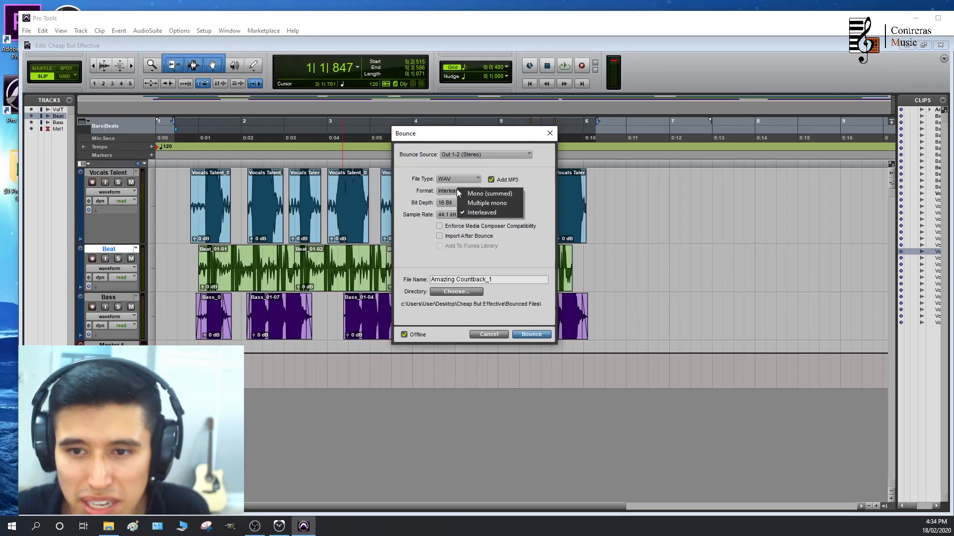
{"action": "left_click", "coordinate": [464, 213]}
{"action": "left_click_drag", "start_coordinate": [500, 281], "coordinate": [379, 280]}
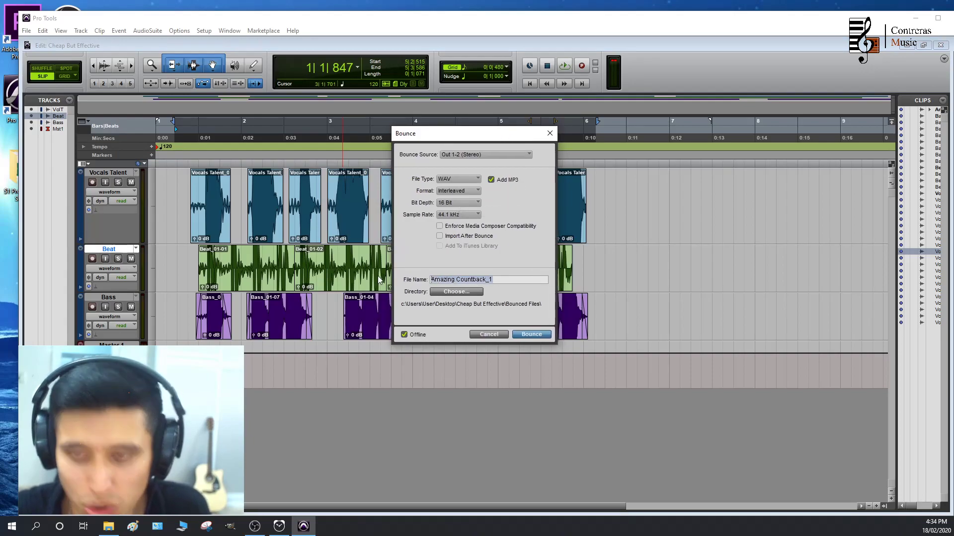
{"action": "type", "text": "Rrrrrremix"}
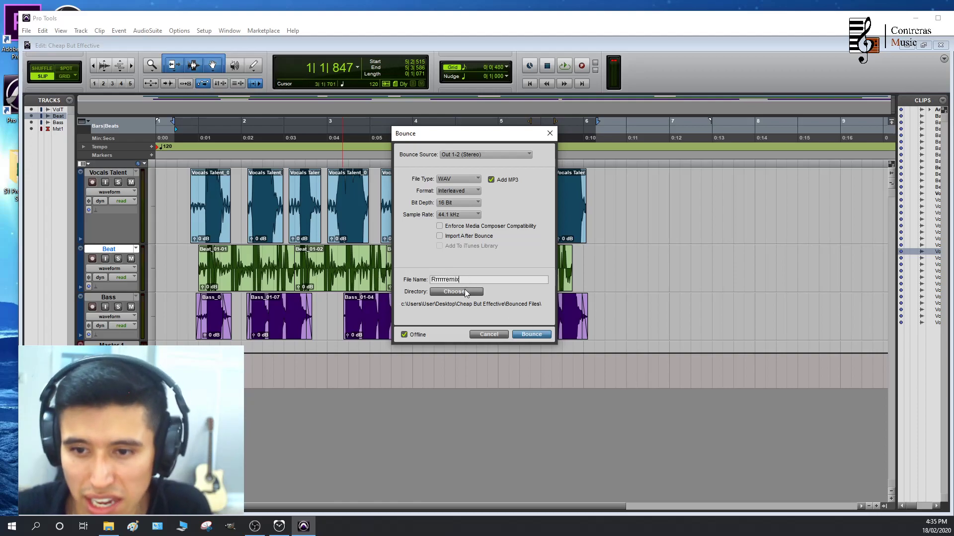
{"action": "left_click", "coordinate": [538, 337]}
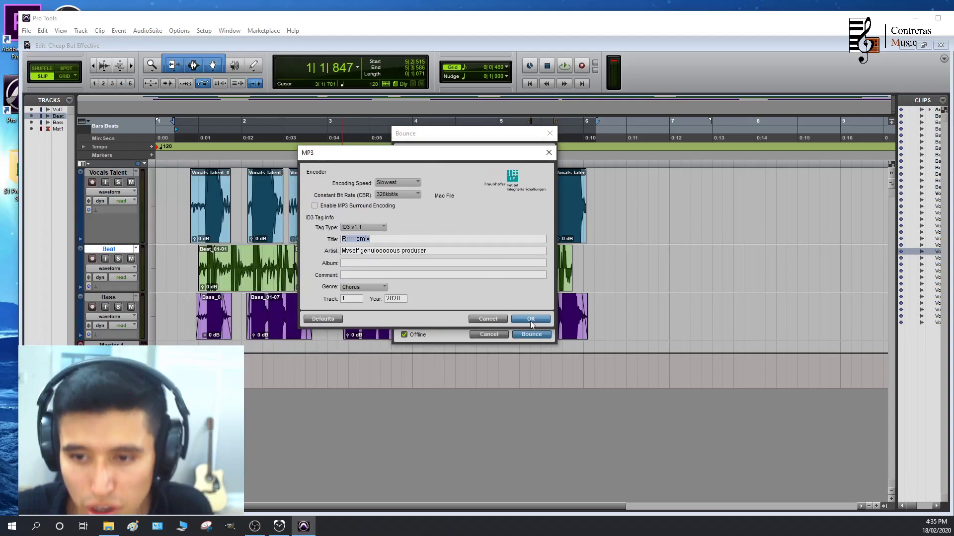
{"action": "left_click", "coordinate": [530, 321]}
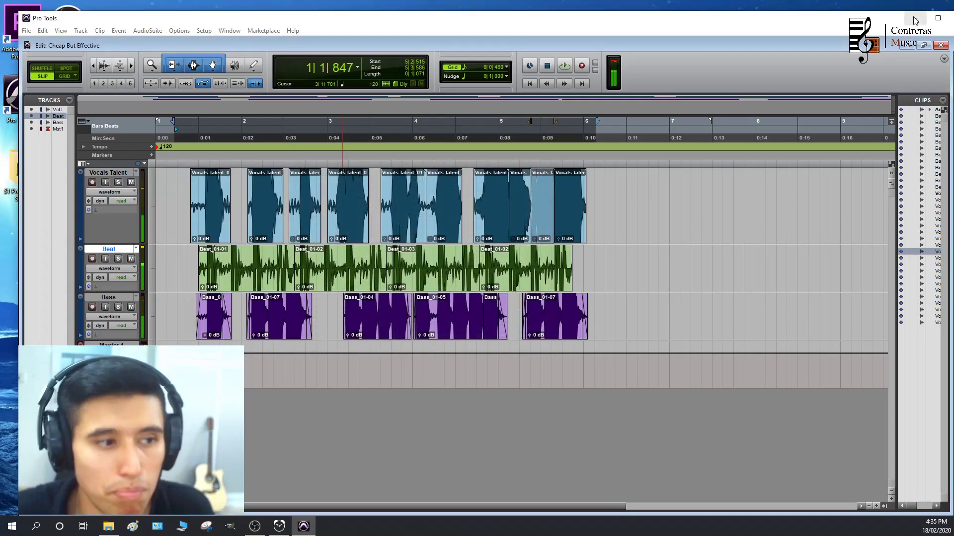
Switch to the Bounced Files folder and play the new Rrrrremix file in Groove Music with the volume at 60, then minimize the player
{"action": "left_click", "coordinate": [915, 21]}
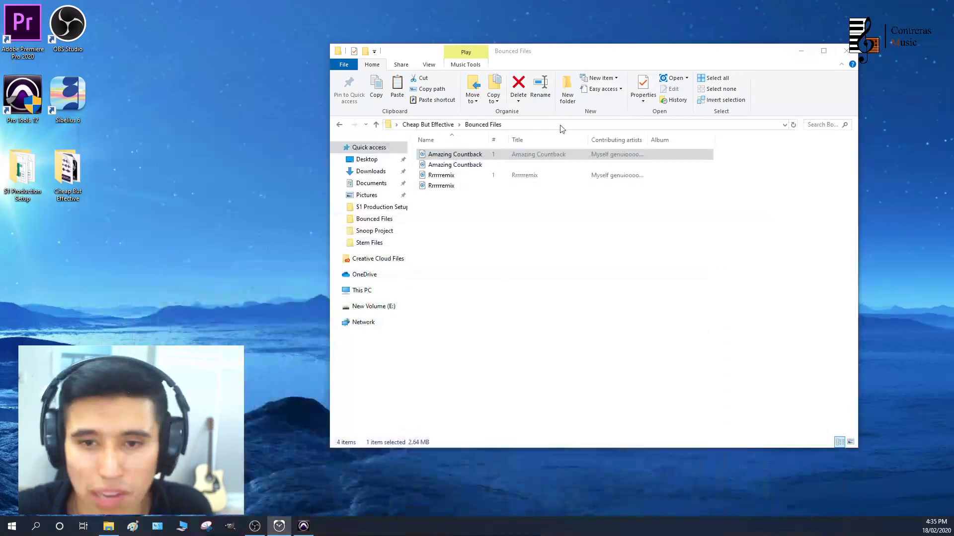
{"action": "double_click", "coordinate": [442, 177]}
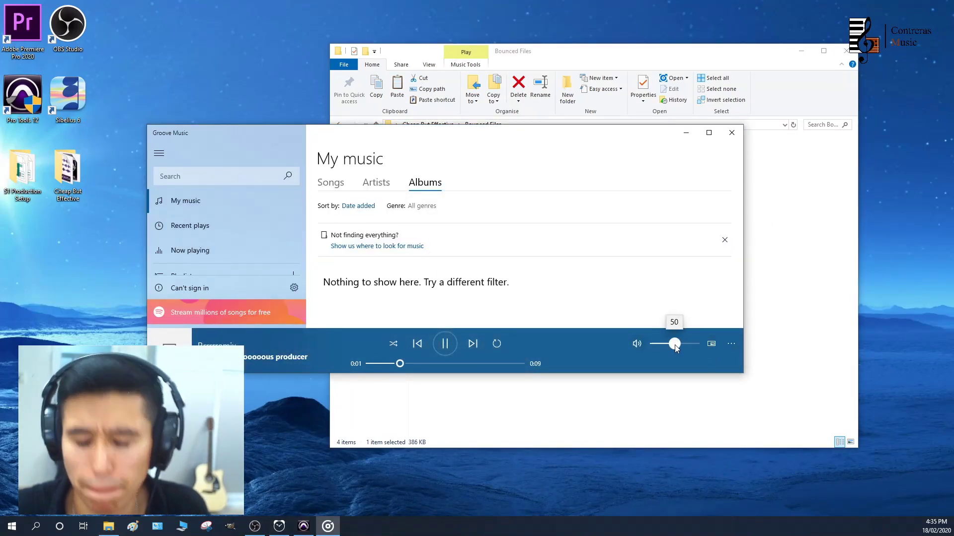
{"action": "left_click_drag", "start_coordinate": [674, 345], "coordinate": [680, 347]}
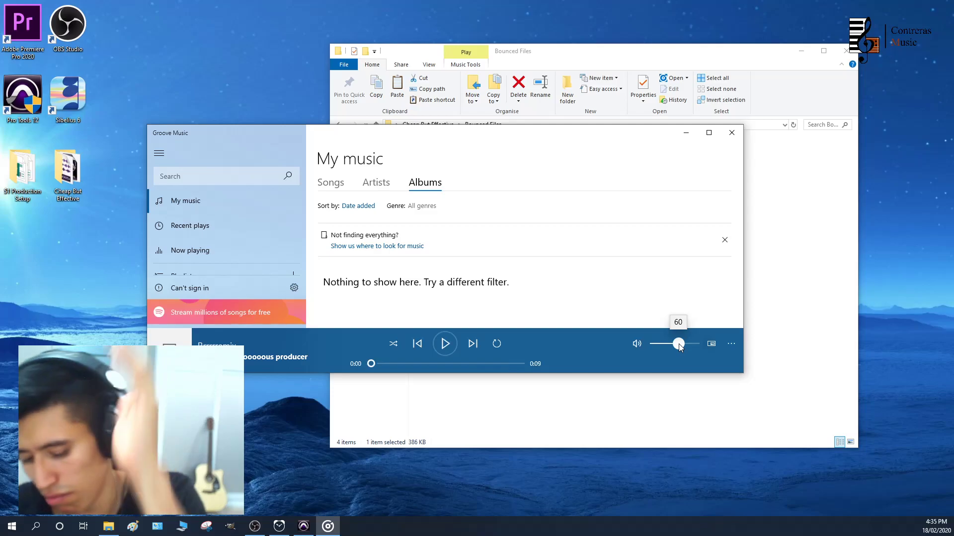
{"action": "left_click", "coordinate": [686, 133]}
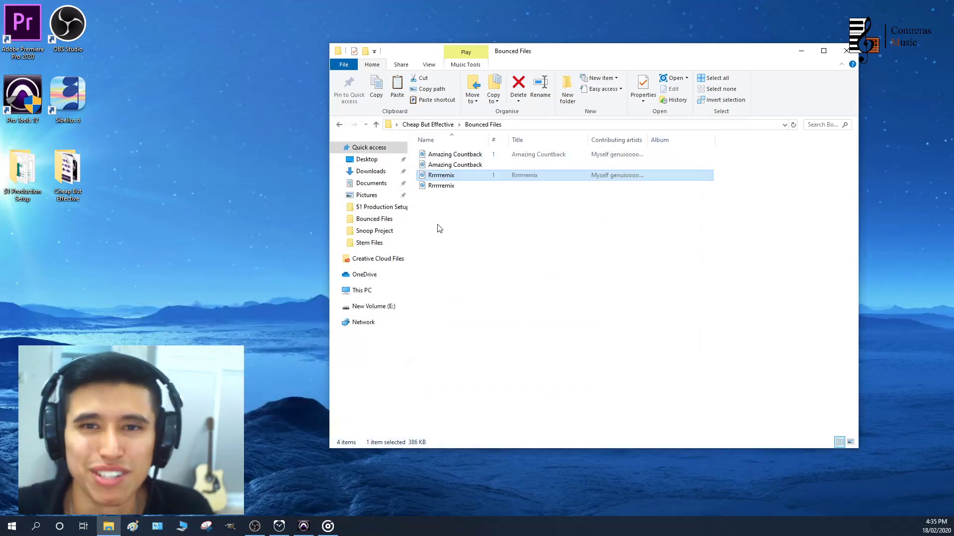